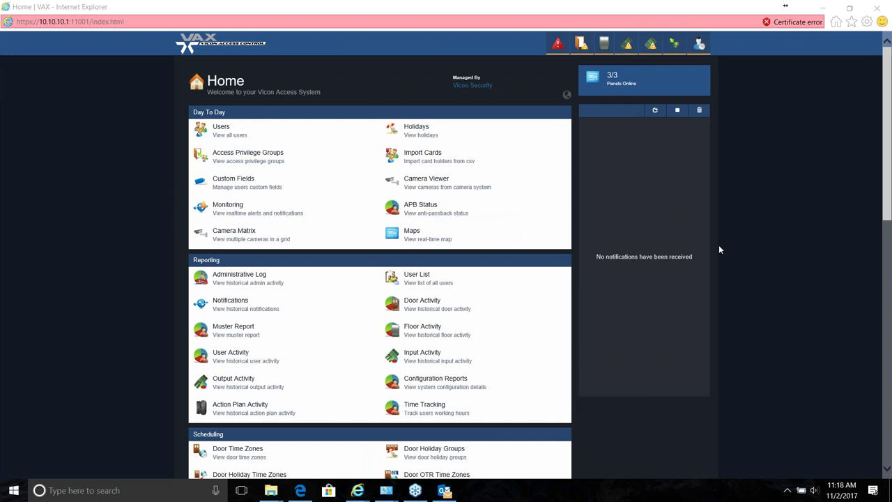
Open the Valerus Server camera system for editing and examine its connection configuration.
scroll(720, 250, down, 5)
scroll(720, 249, up, 1)
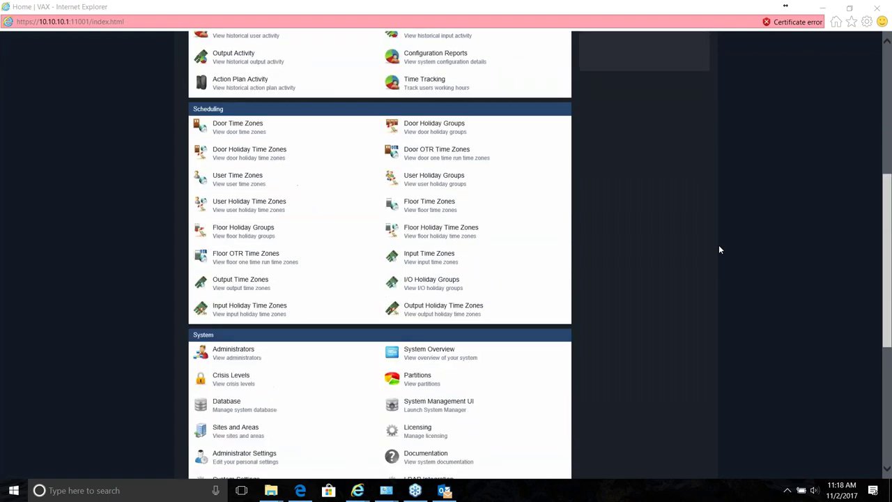
scroll(720, 250, up, 4)
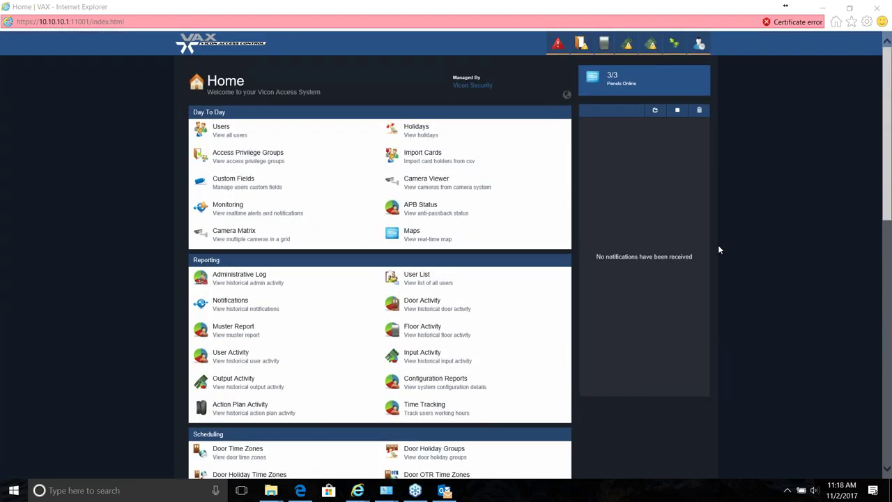
scroll(663, 257, down, 1)
scroll(664, 258, down, 6)
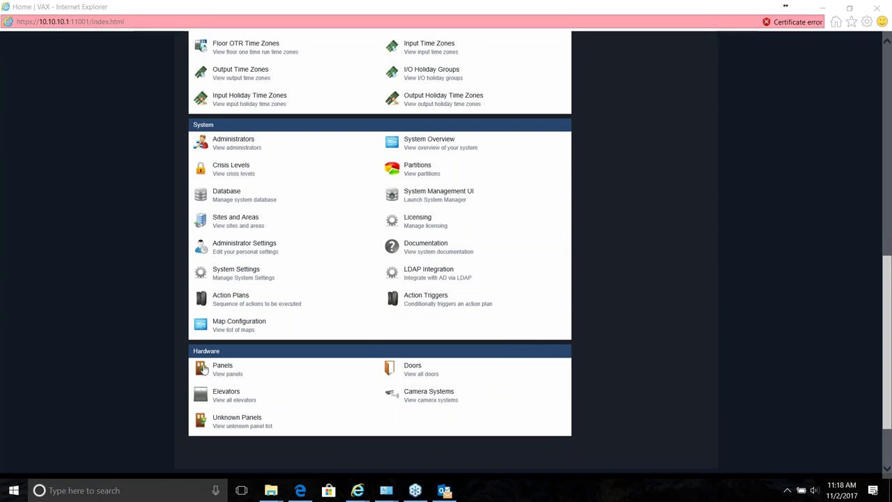
click(435, 401)
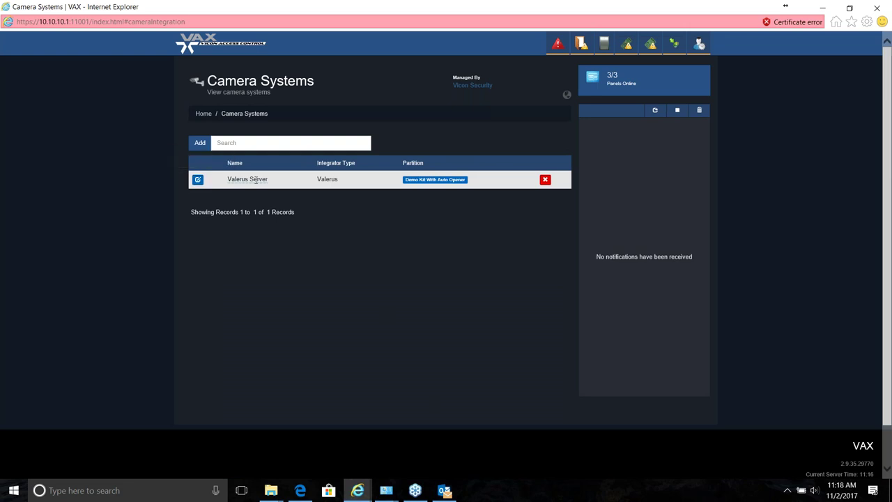
click(198, 180)
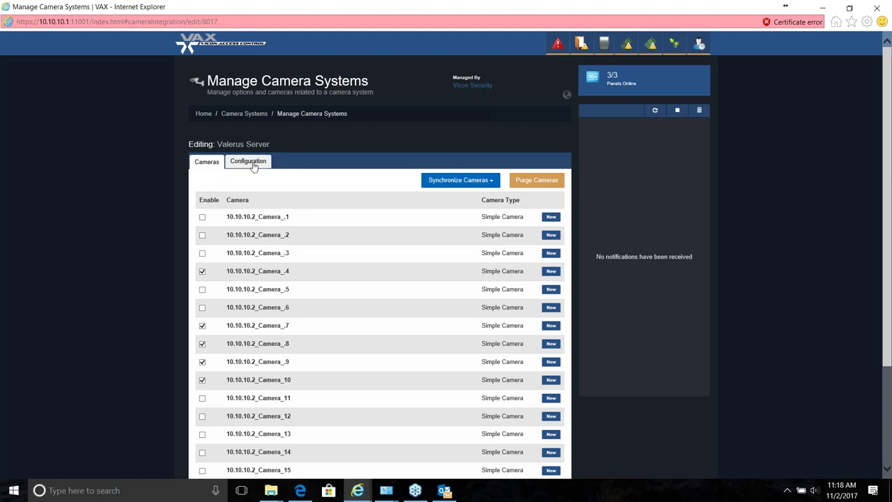
click(252, 165)
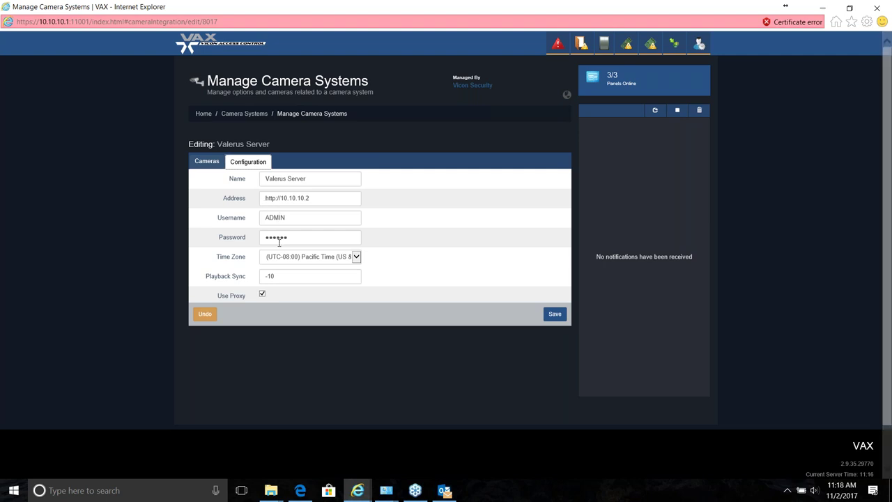
Examine the Valerus Server's camera list to see which cameras are enabled.
click(206, 161)
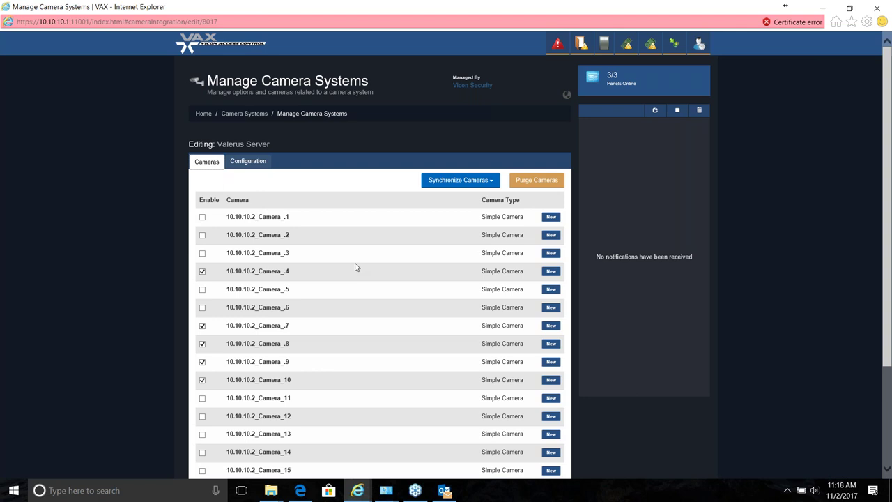
scroll(355, 265, down, 2)
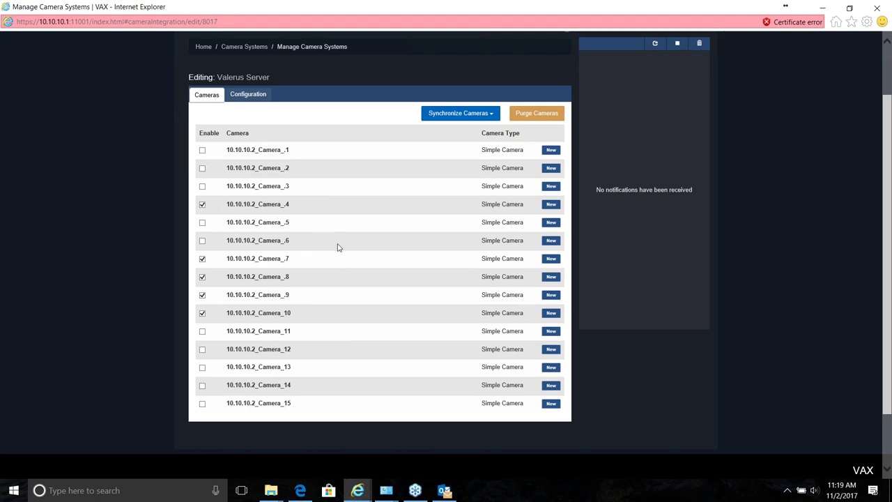
scroll(358, 254, up, 1)
scroll(359, 253, down, 1)
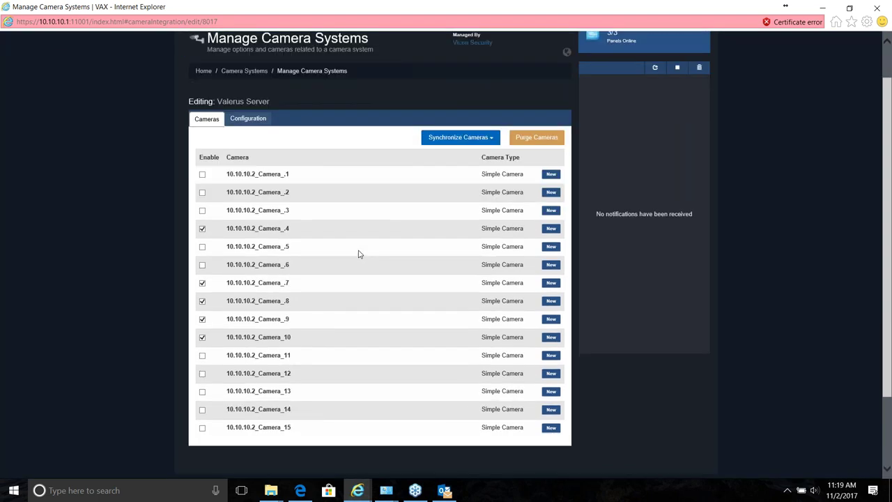
scroll(359, 254, down, 2)
scroll(352, 250, up, 1)
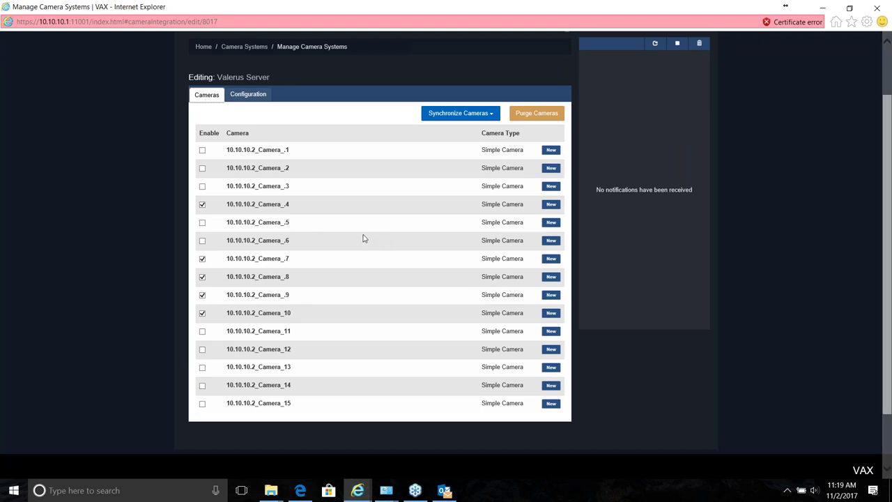
scroll(363, 239, up, 2)
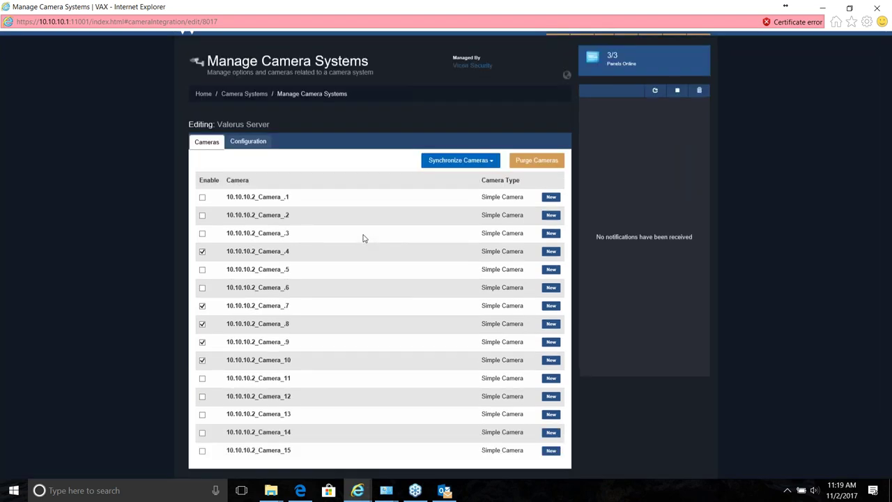
scroll(363, 238, up, 1)
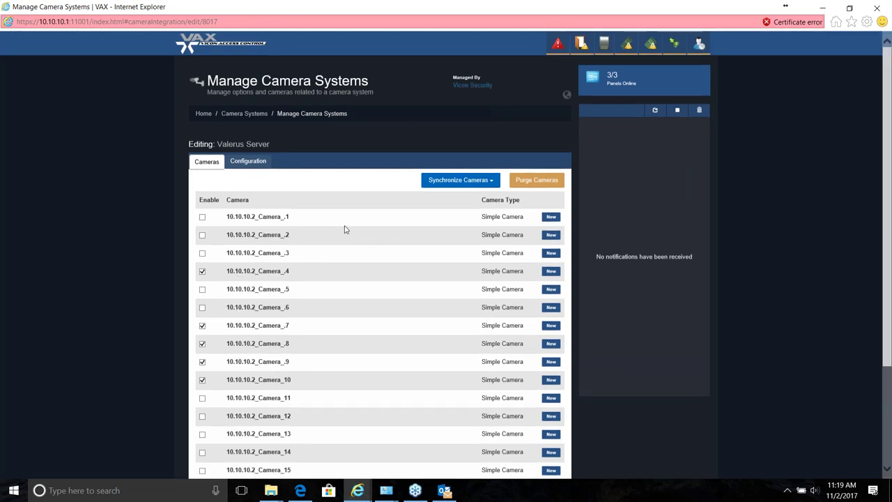
Open the Vicon Lobby Door's settings from the doors list and examine its camera association.
click(203, 113)
scroll(202, 115, down, 5)
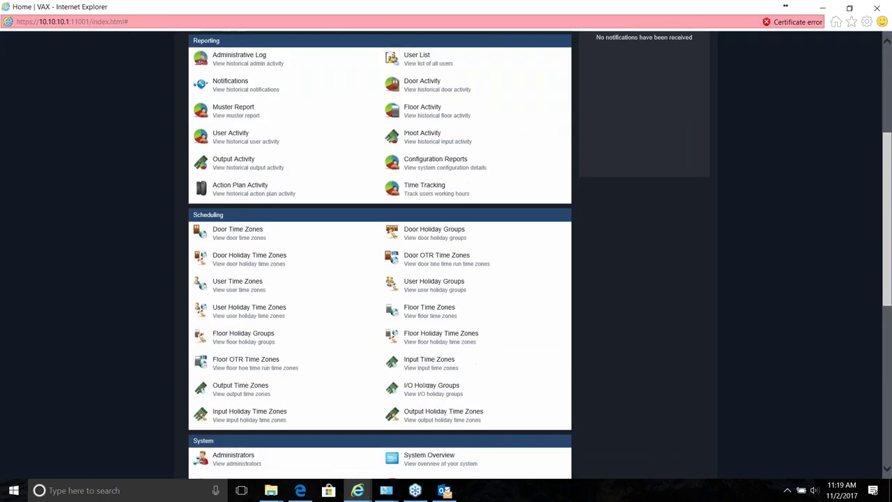
scroll(502, 328, down, 5)
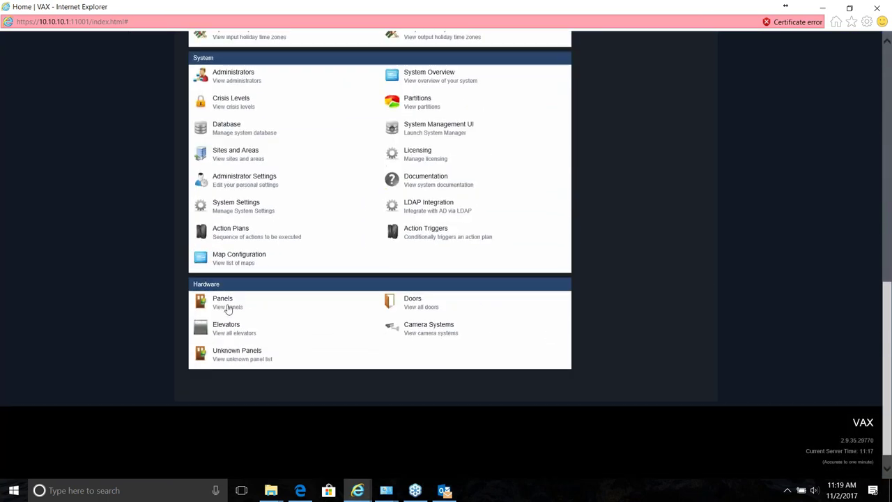
click(410, 313)
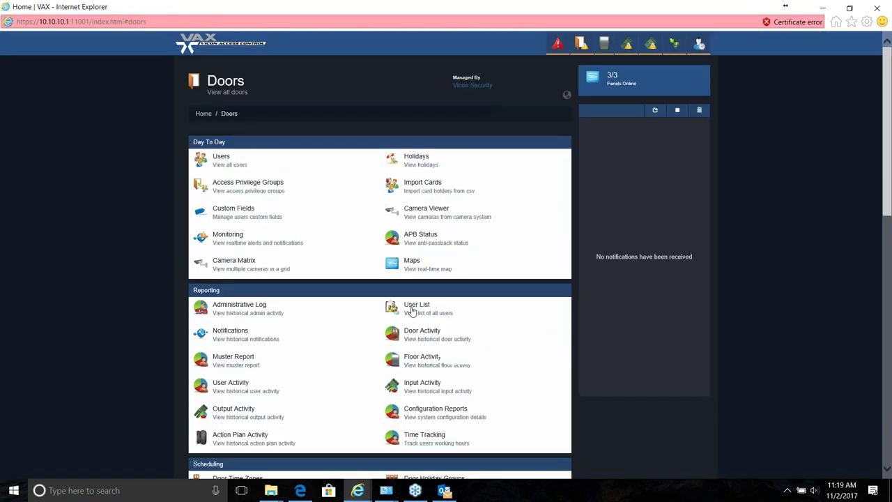
scroll(363, 361, down, 6)
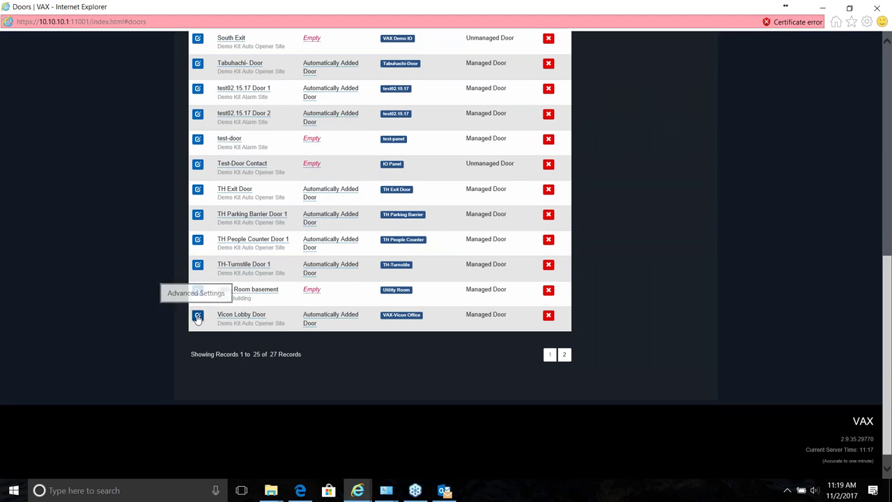
click(197, 317)
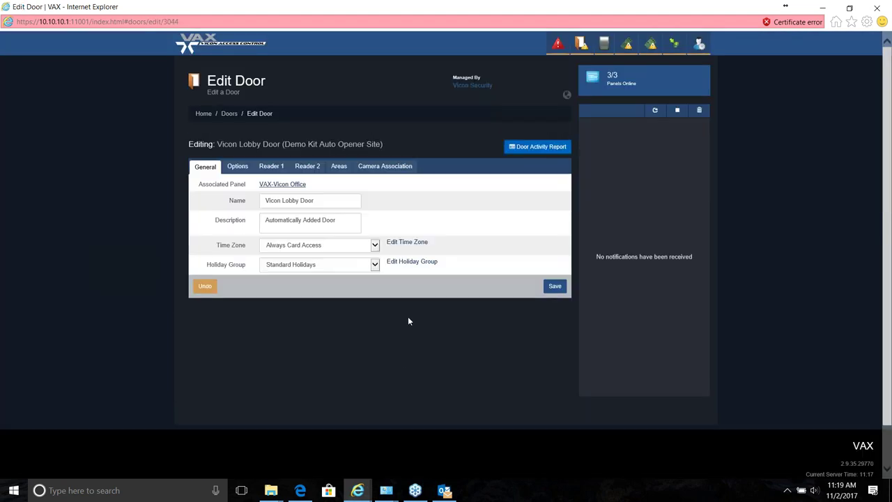
click(373, 174)
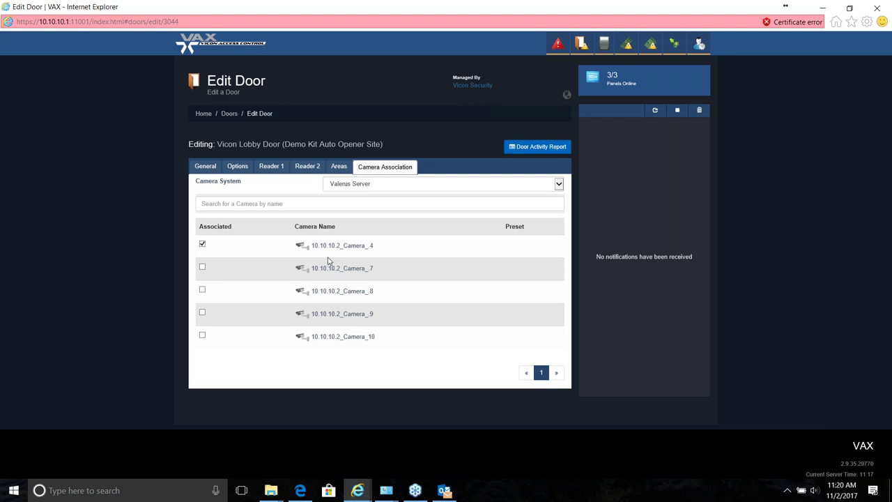
Return to the home page and examine the live door event notifications with their camera video.
click(203, 113)
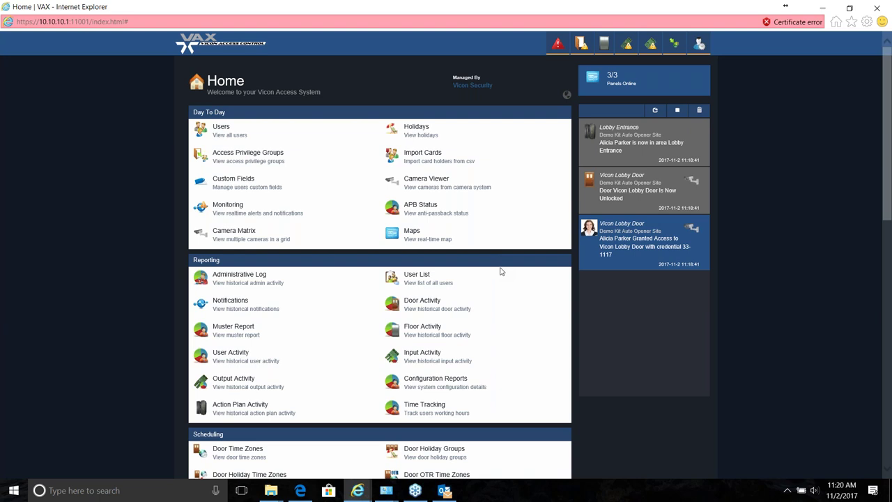
click(501, 272)
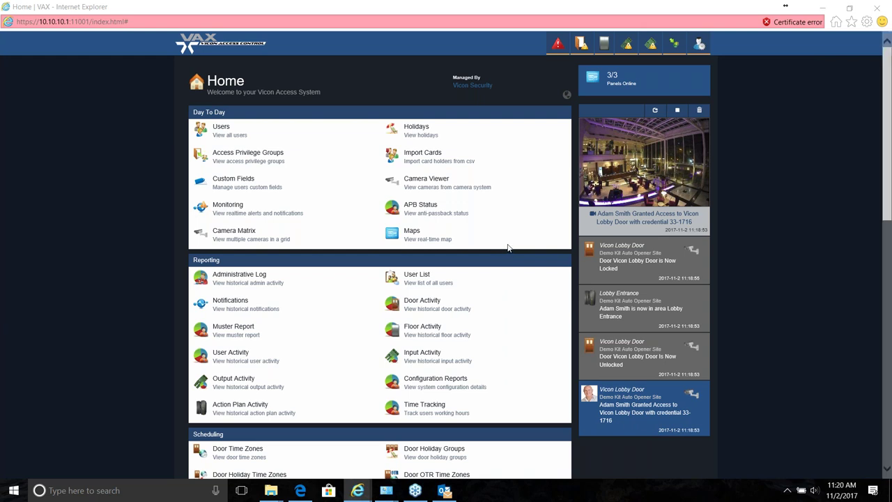
scroll(778, 229, down, 2)
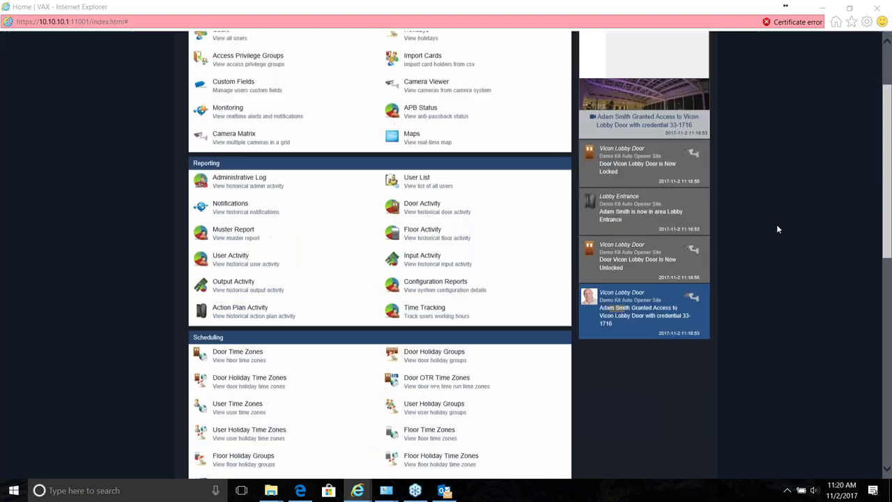
scroll(778, 230, up, 1)
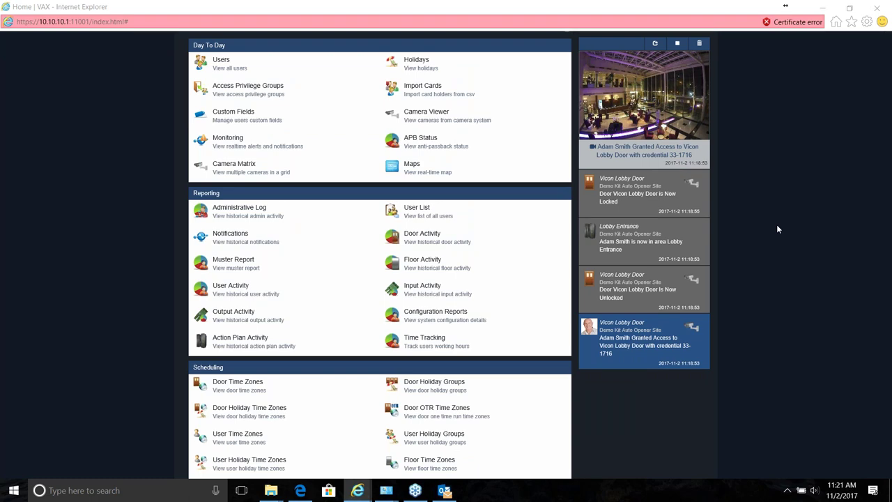
Open the form for adding a camera system and examine the available integrator types.
scroll(778, 229, down, 5)
scroll(537, 339, down, 3)
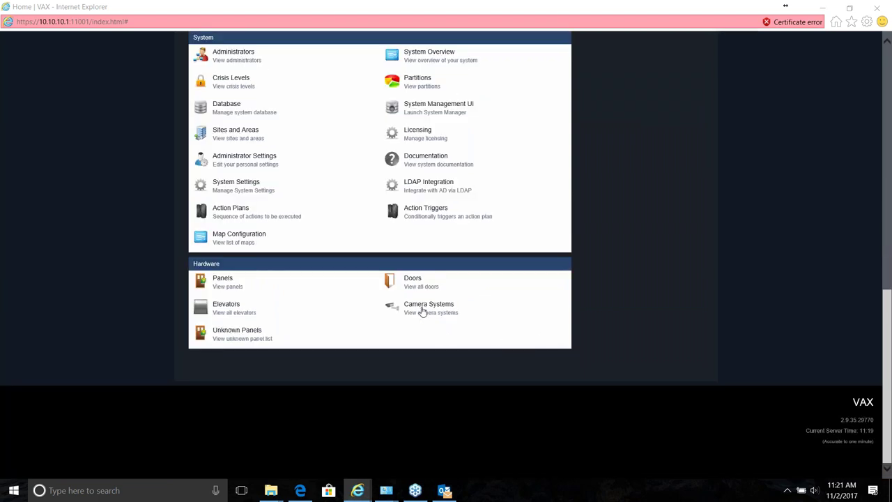
click(423, 313)
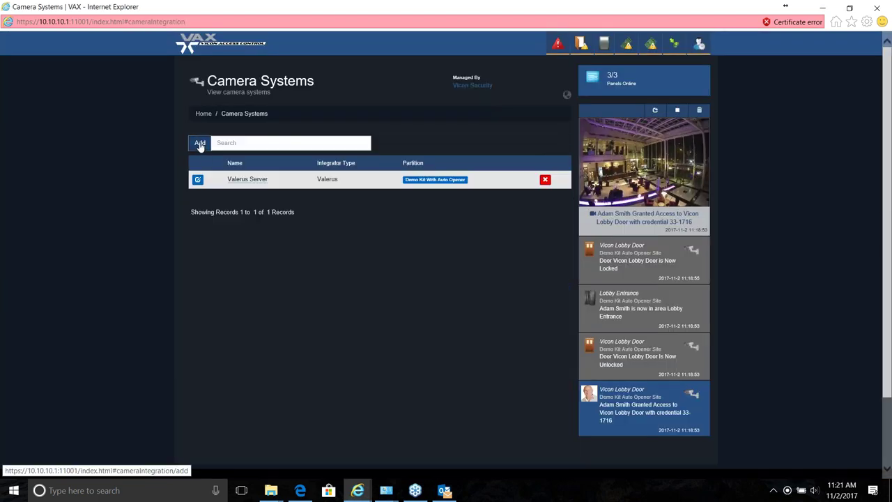
click(200, 143)
click(356, 183)
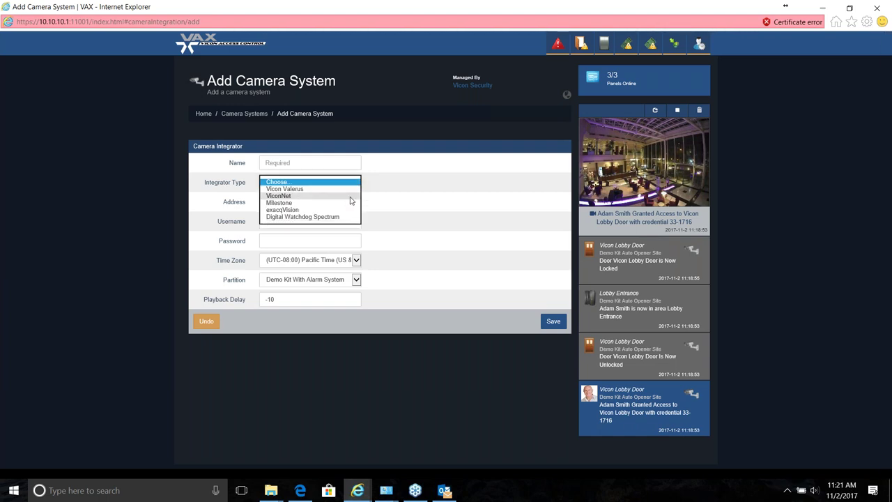
click(380, 221)
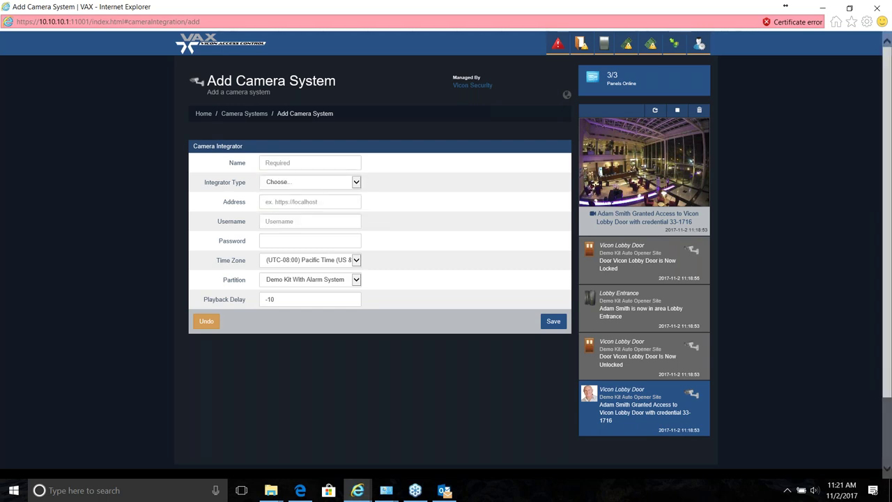
Leave the camera system form and look over the existing maps in the map configuration.
click(207, 119)
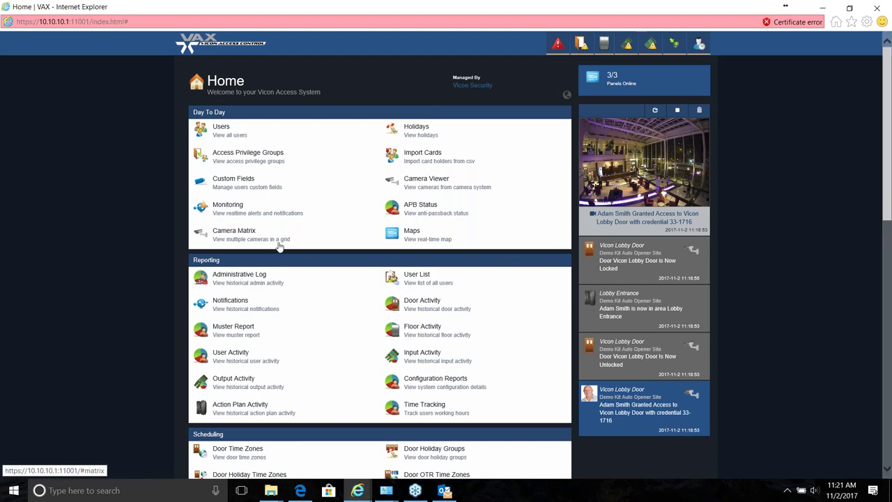
scroll(363, 300, down, 7)
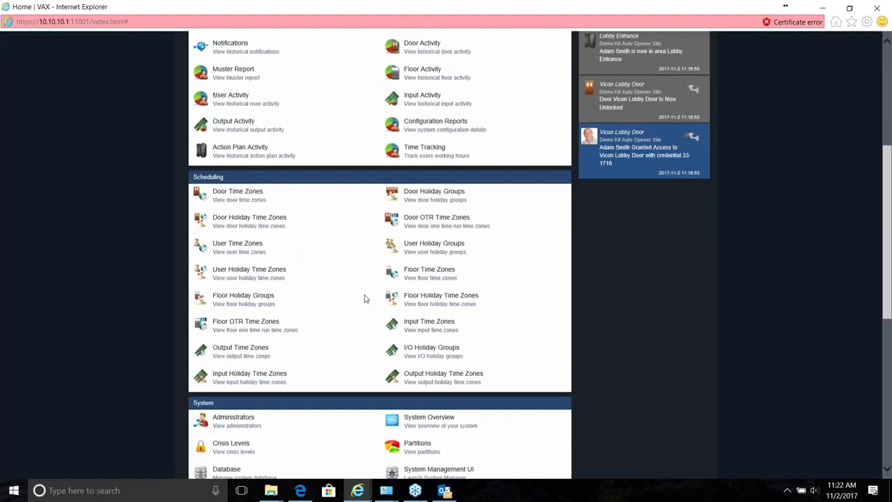
scroll(370, 305, down, 1)
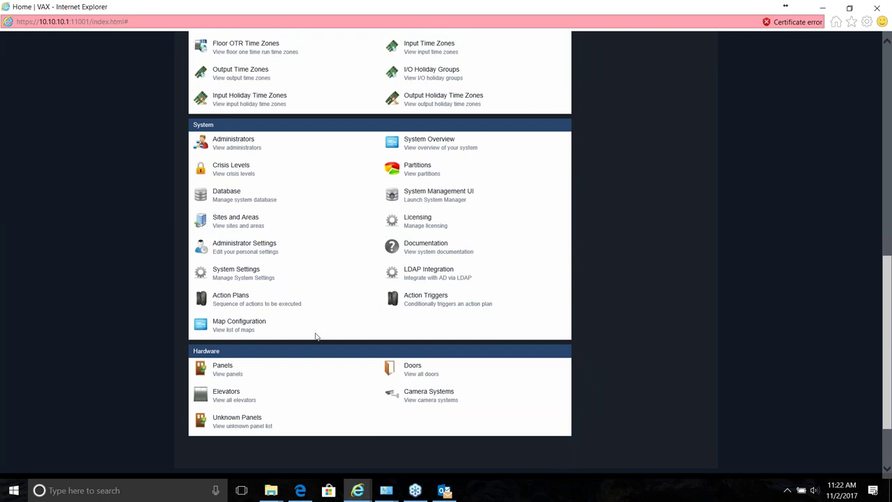
click(229, 326)
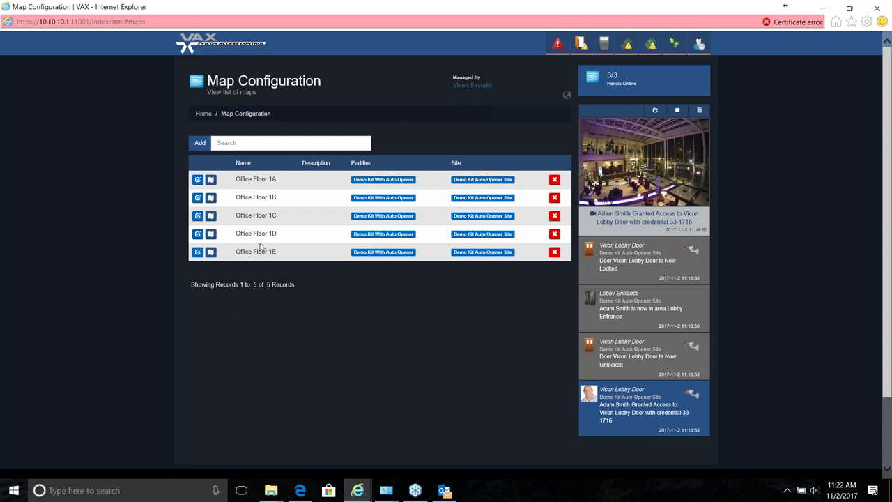
scroll(258, 243, down, 2)
scroll(241, 241, up, 2)
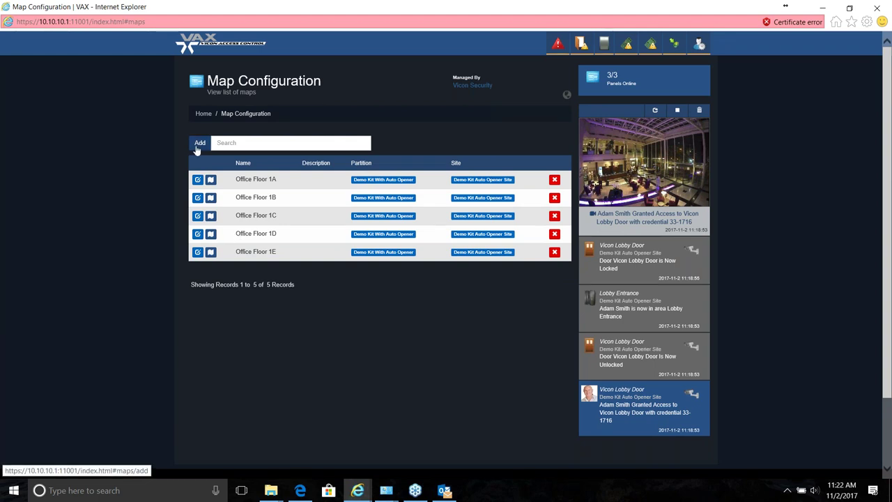
Start a new map and set its partition to Demo Kit With Auto Opener.
click(199, 146)
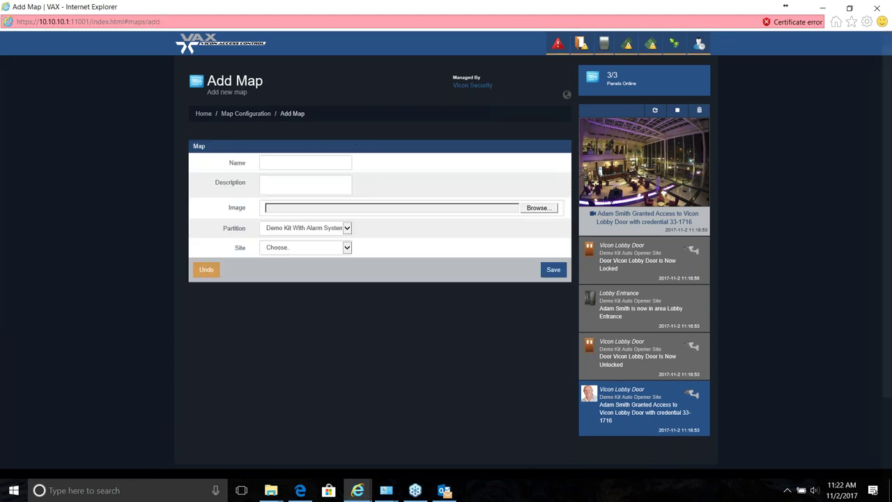
click(282, 162)
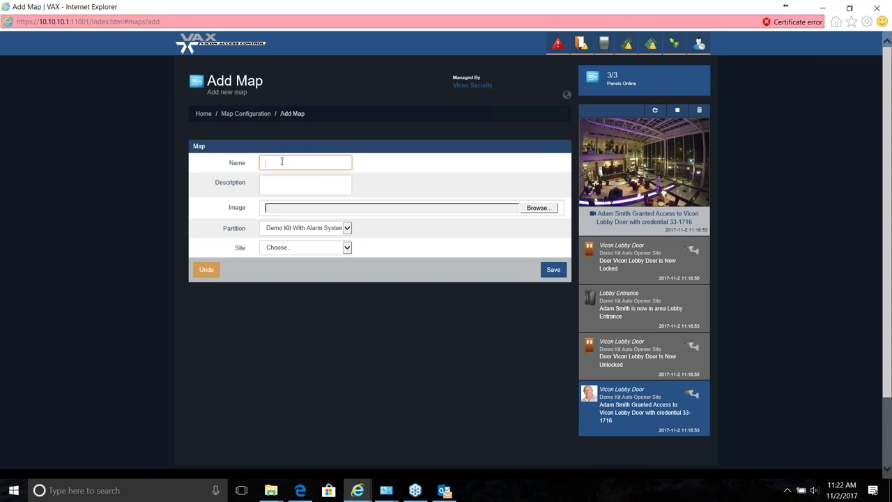
click(347, 229)
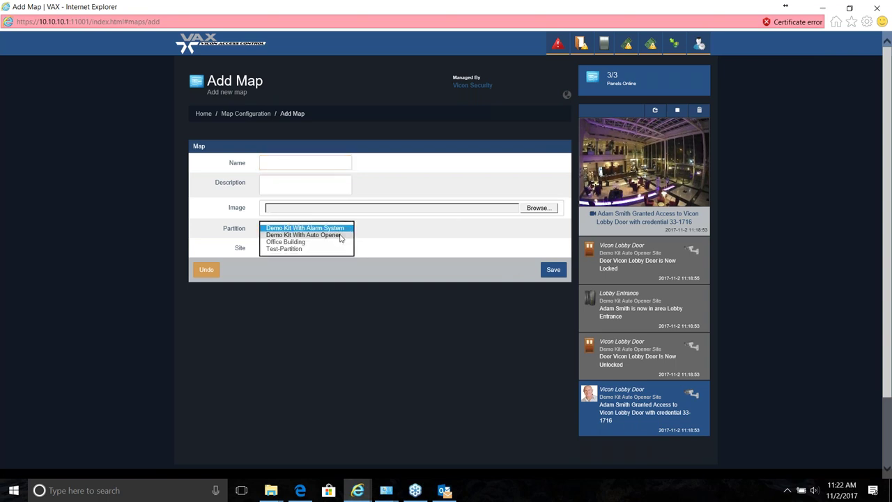
click(341, 236)
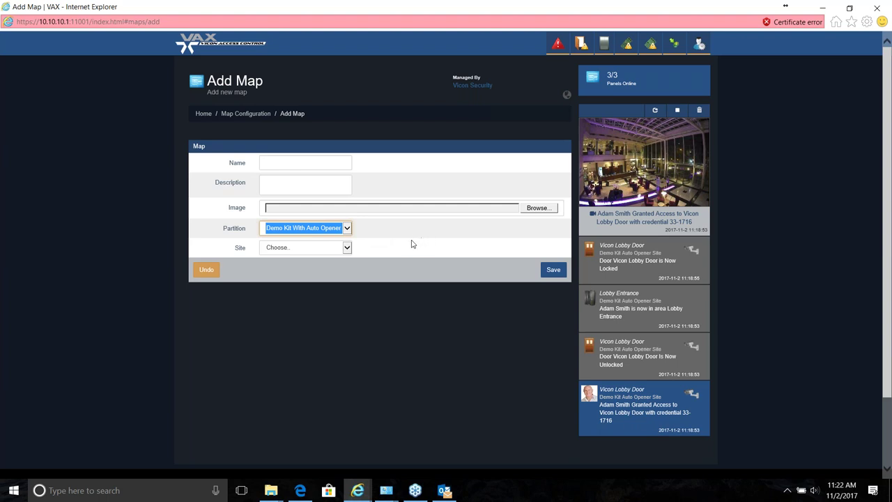
Check the image file picker for the new map, and return to the map list without saving.
click(540, 208)
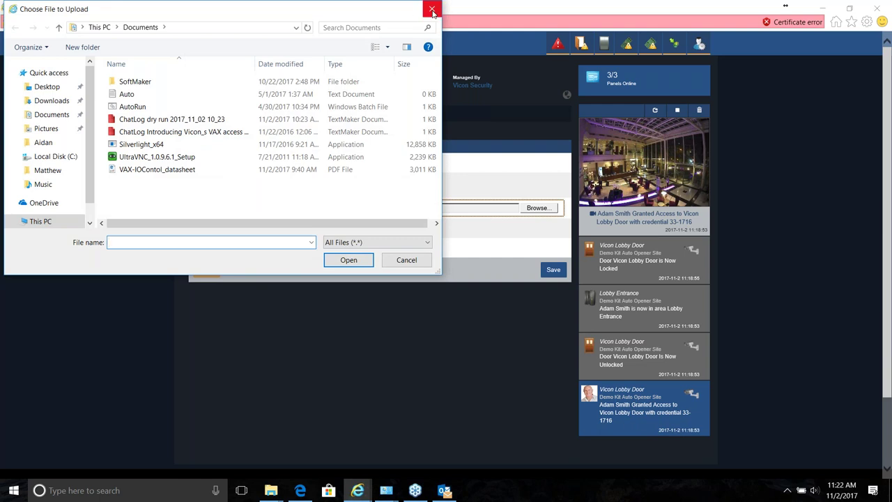
click(432, 10)
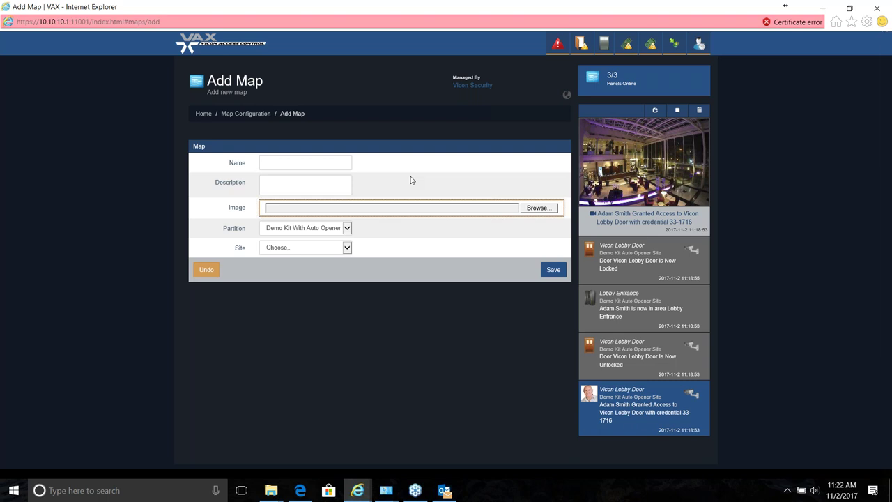
click(247, 114)
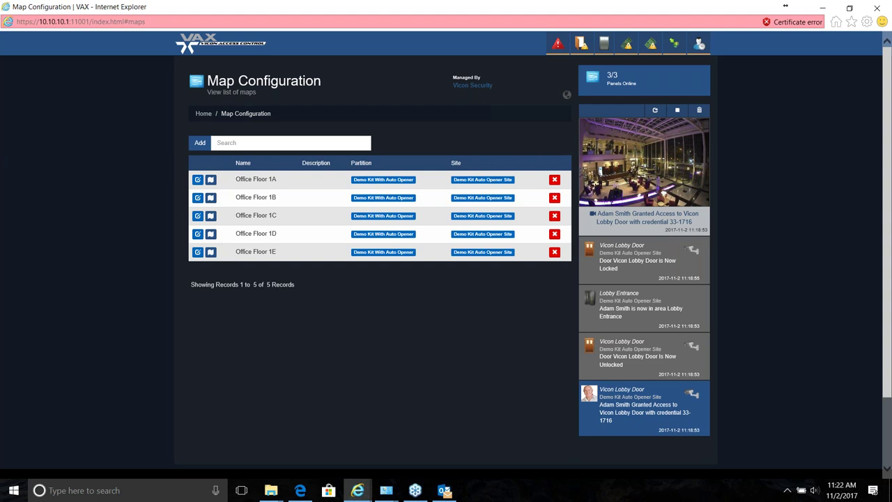
Open Office Floor 1A for editing, examine its adjacent map assignments, and return to the home page.
click(198, 180)
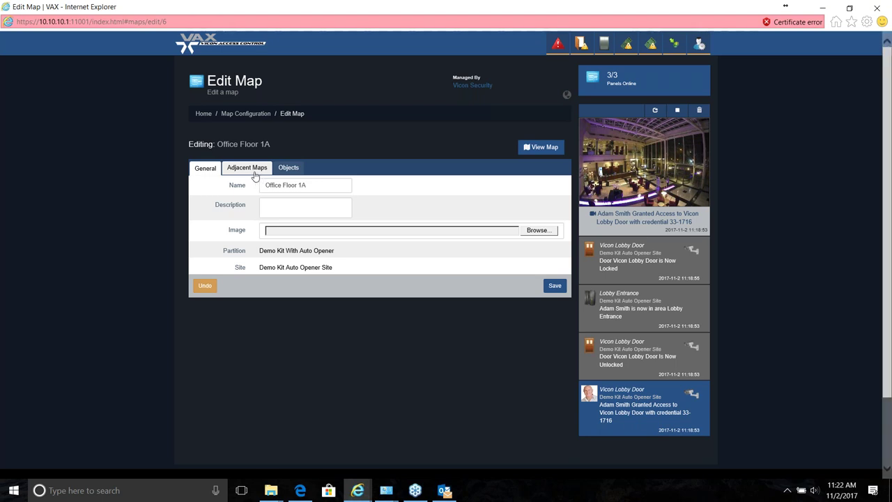
click(255, 175)
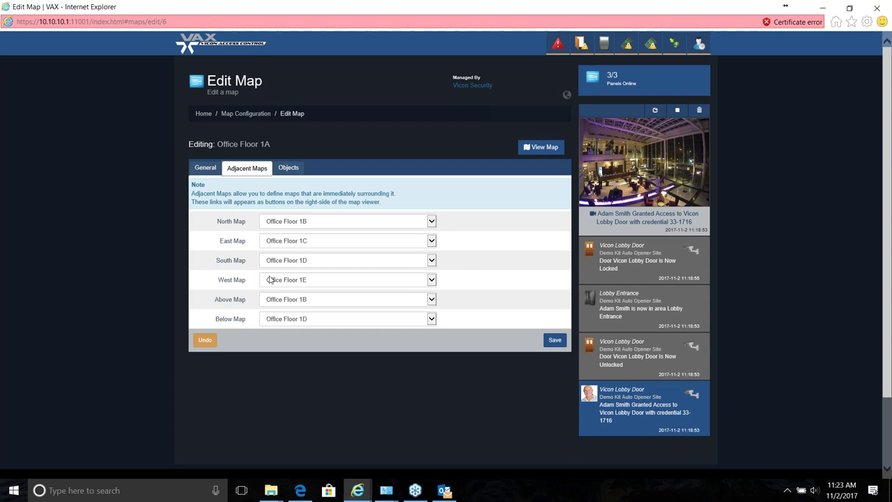
click(202, 116)
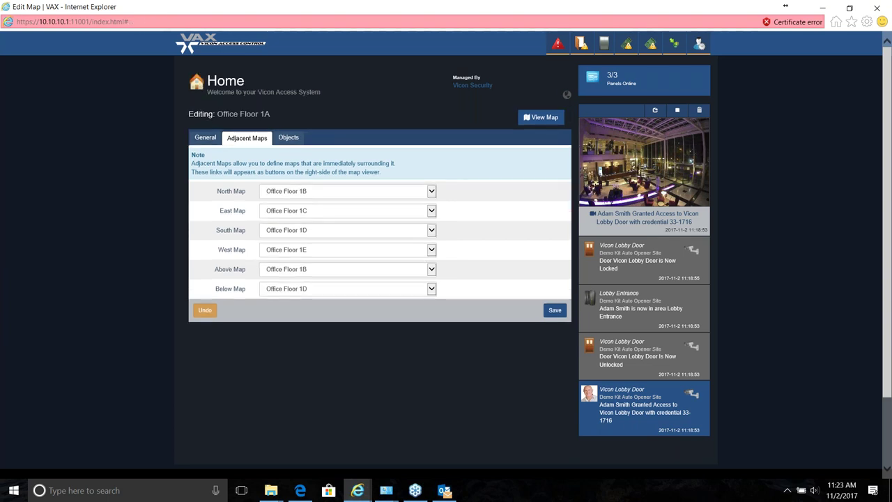
Switch to the Map Dashboard in the other browser window and open the Office Floor 1A map.
key(alt+Tab)
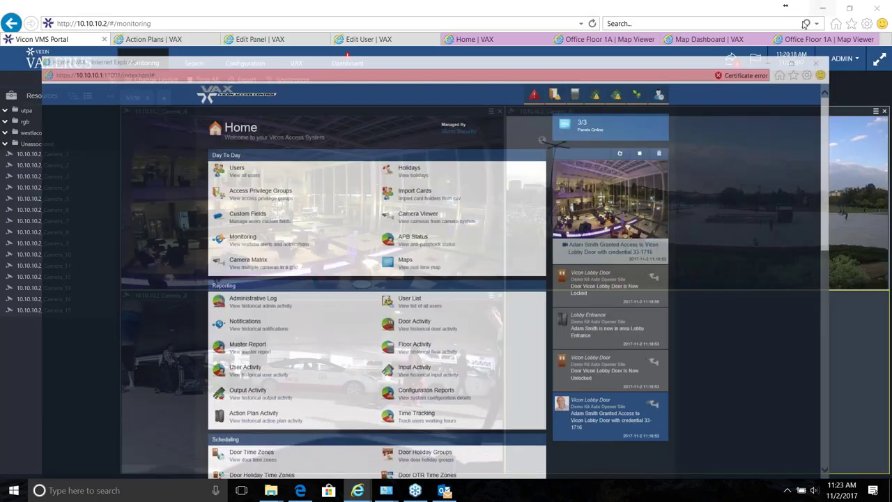
click(823, 8)
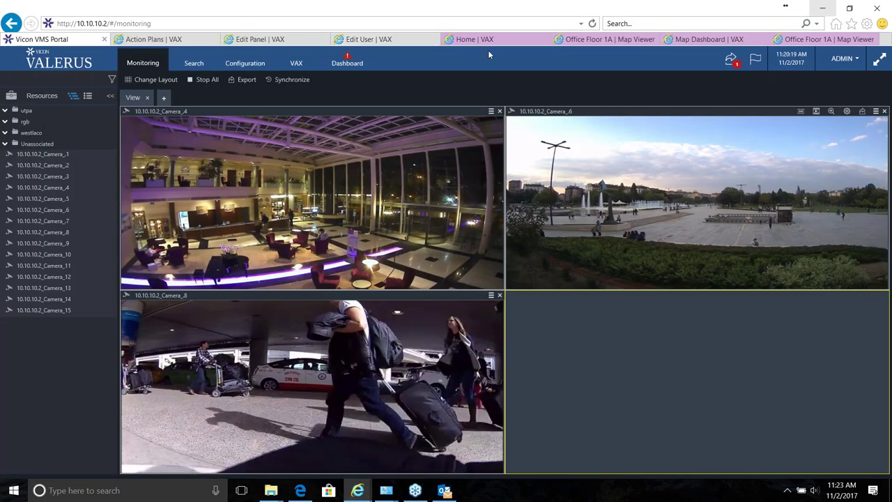
click(694, 40)
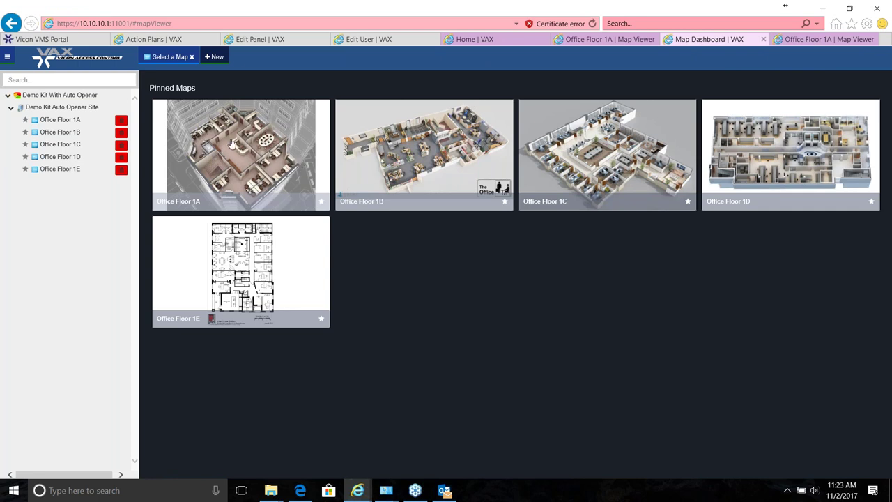
click(255, 151)
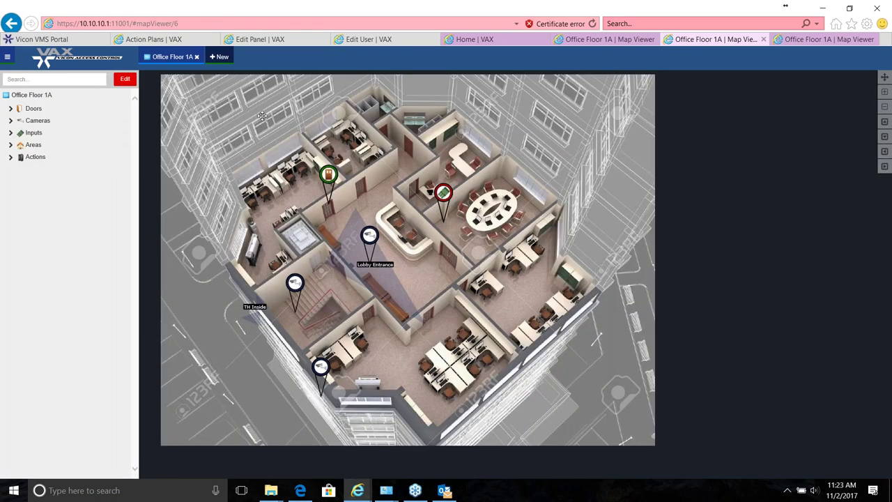
Open the Office Floor 1B and Office Floor 1C maps alongside Office Floor 1A.
click(217, 57)
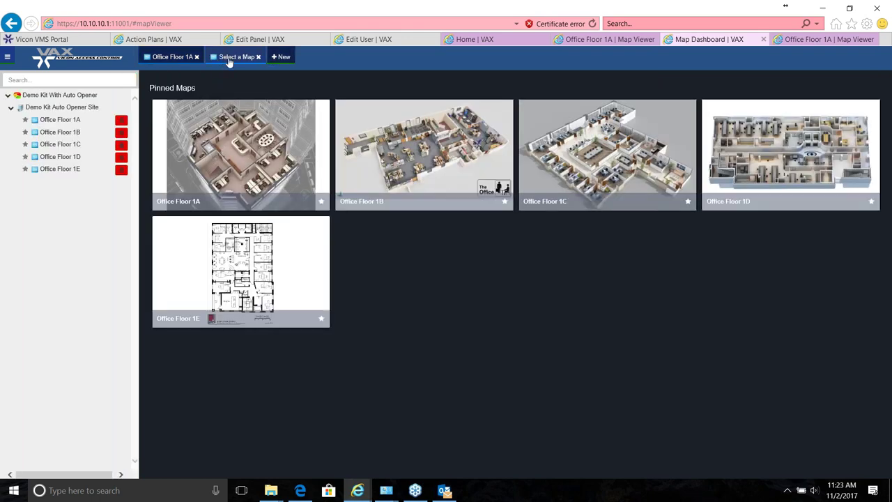
click(437, 146)
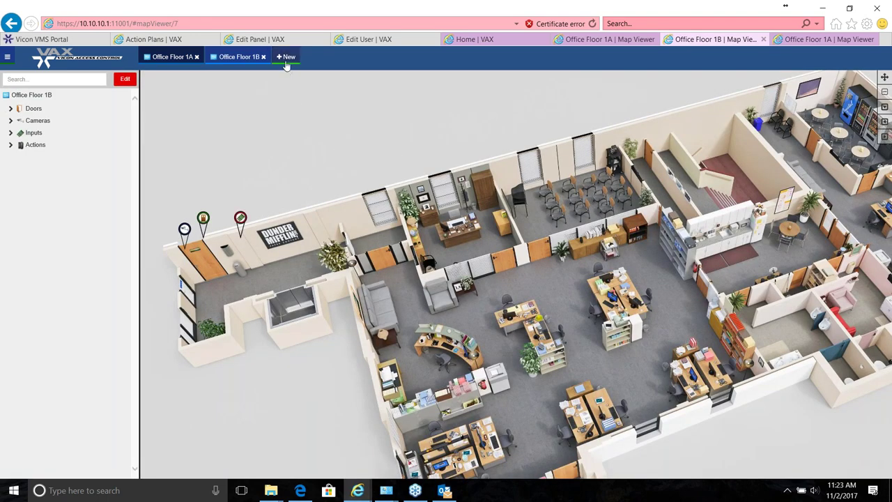
click(285, 59)
click(564, 146)
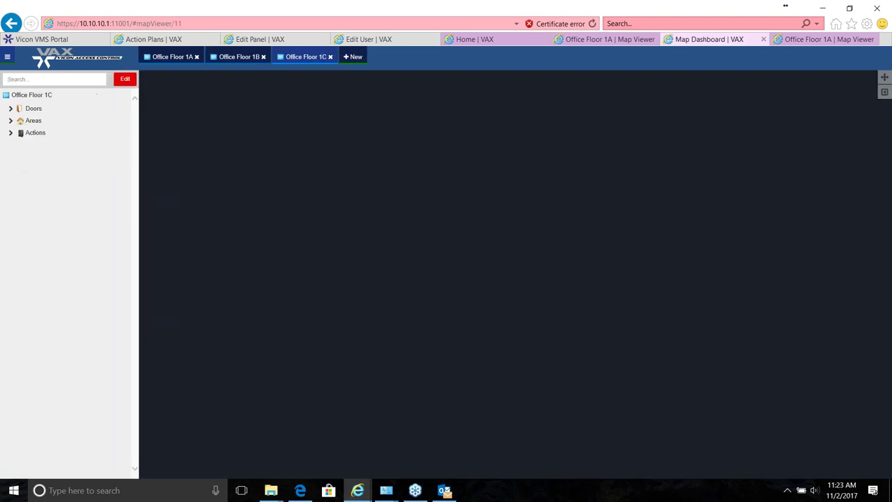
Compare the three open floor maps and return to Office Floor 1A.
click(167, 60)
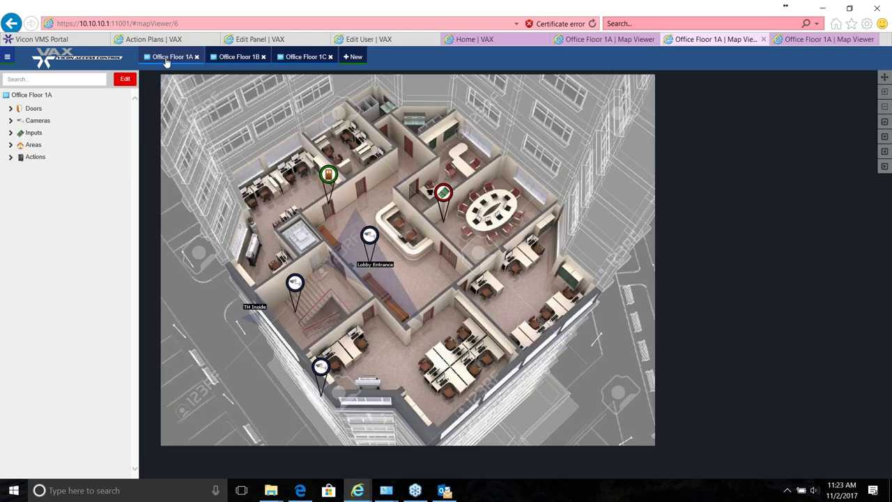
click(230, 62)
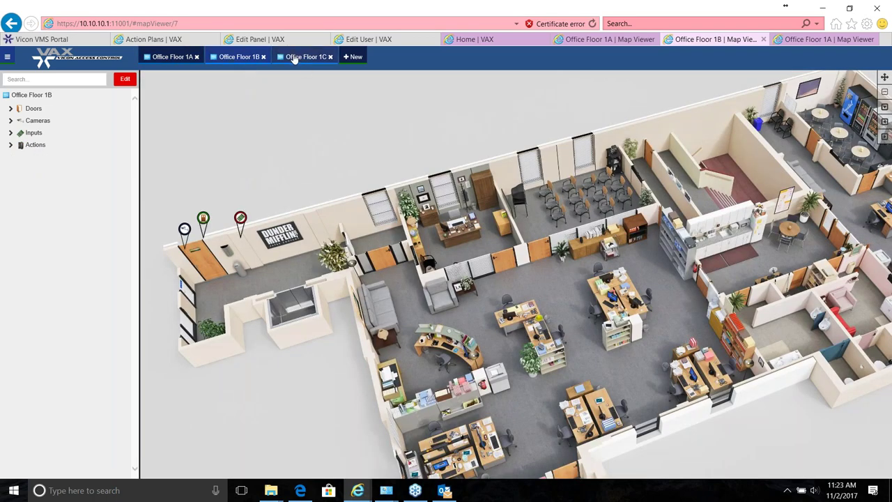
click(294, 59)
click(241, 60)
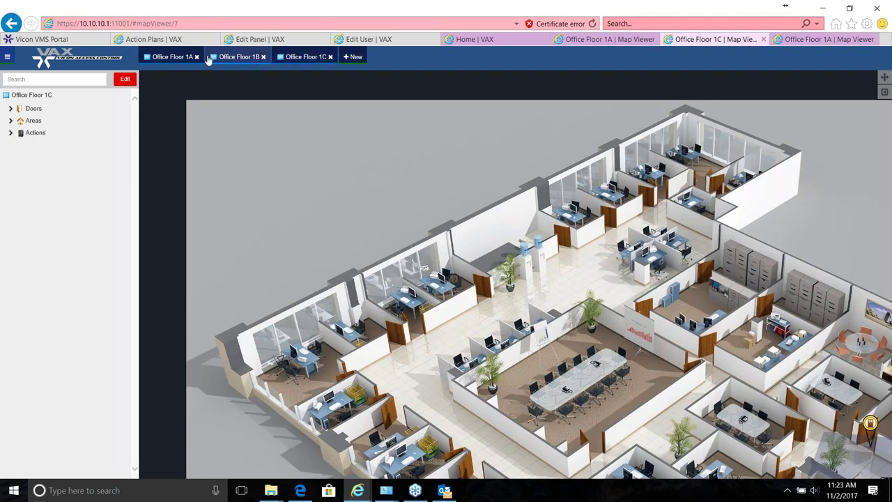
click(178, 58)
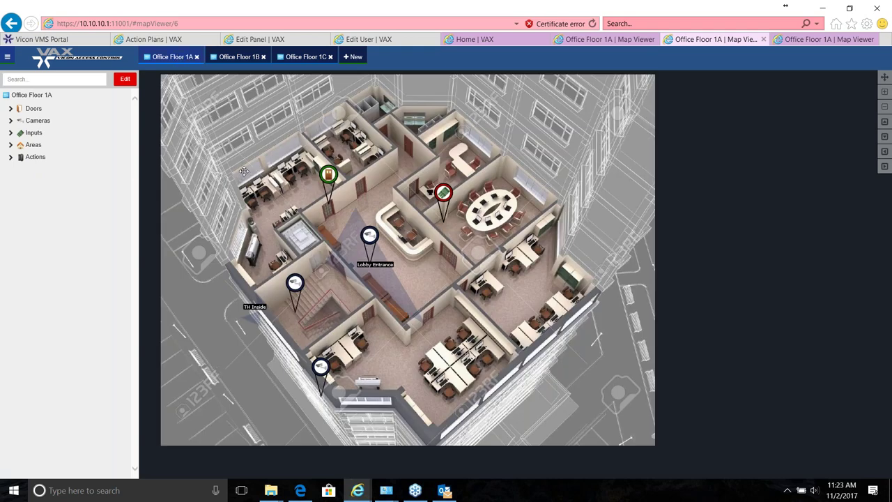
mouse_move(263, 180)
mouse_down()
mouse_move(267, 199)
mouse_move(287, 170)
mouse_move(265, 177)
mouse_up()
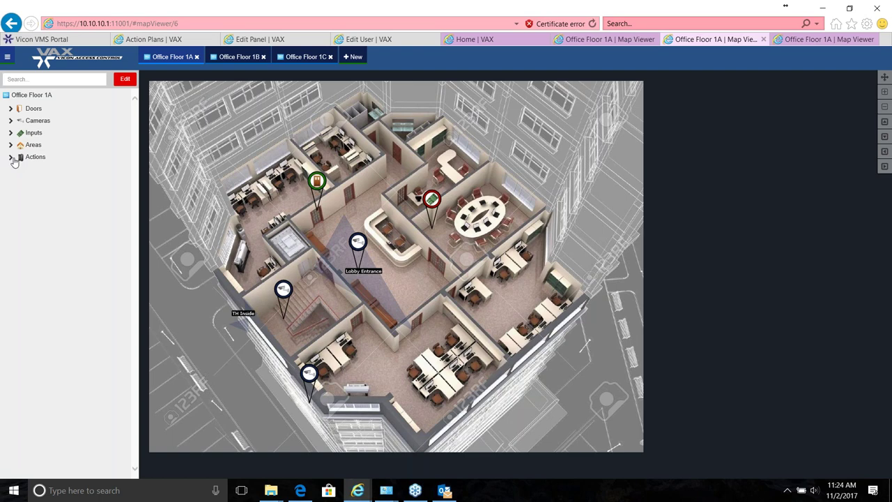
In map editing mode, place Vicon Lobby Door beside the TH Inside label and Vicon Lobby South Entrance Door between the stairwell and lobby.
click(126, 79)
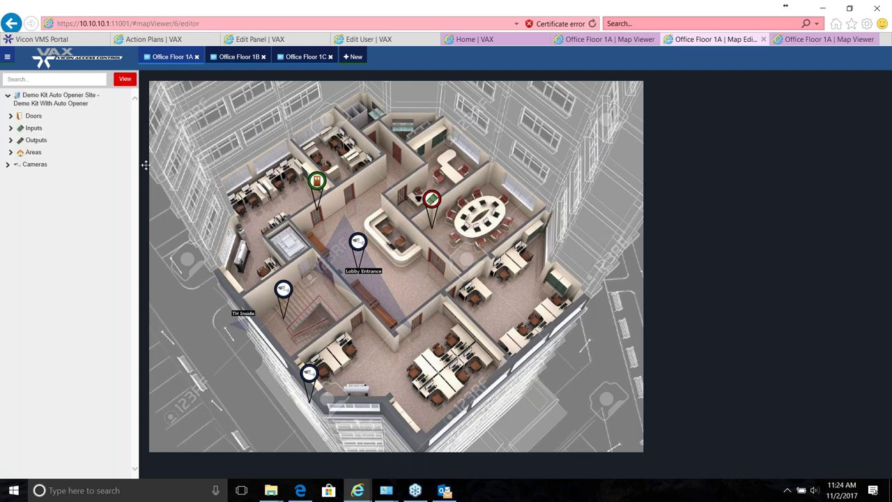
click(33, 116)
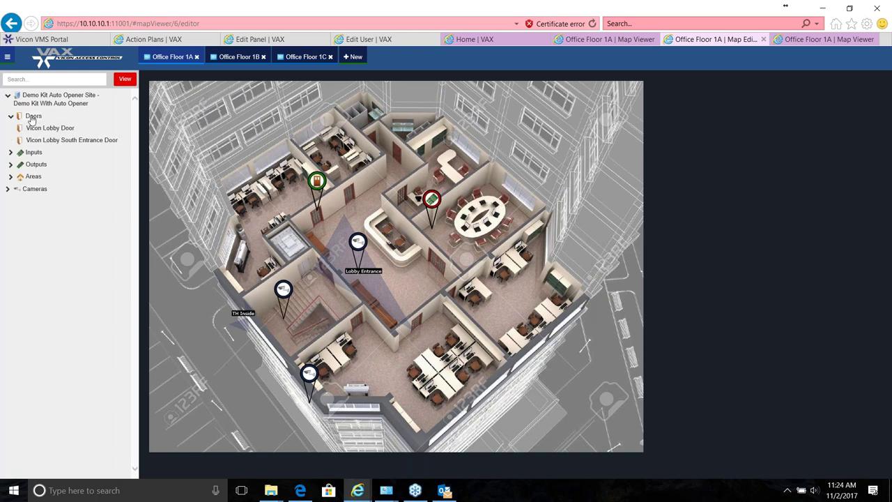
drag(45, 131, 261, 333)
drag(57, 138, 339, 295)
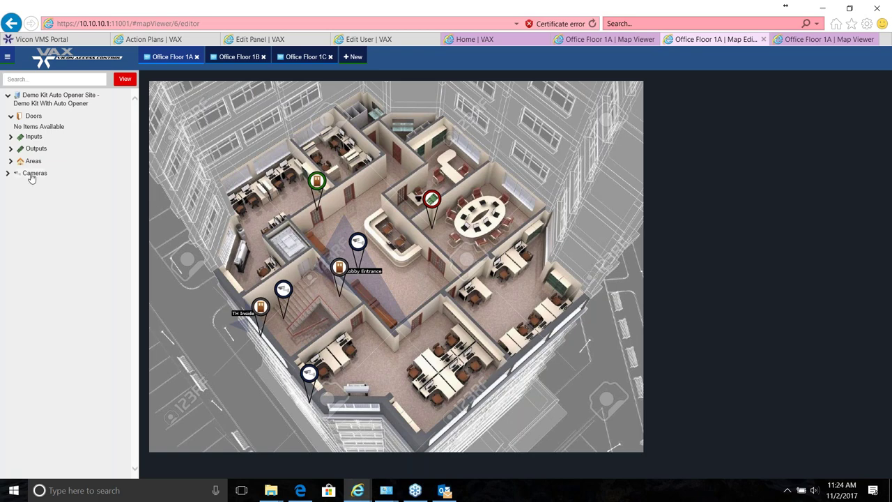
Place 10.10.10.2_Camera_.9 beside the desk cluster in the office southeast of the lobby, and return the map to viewing mode.
click(8, 174)
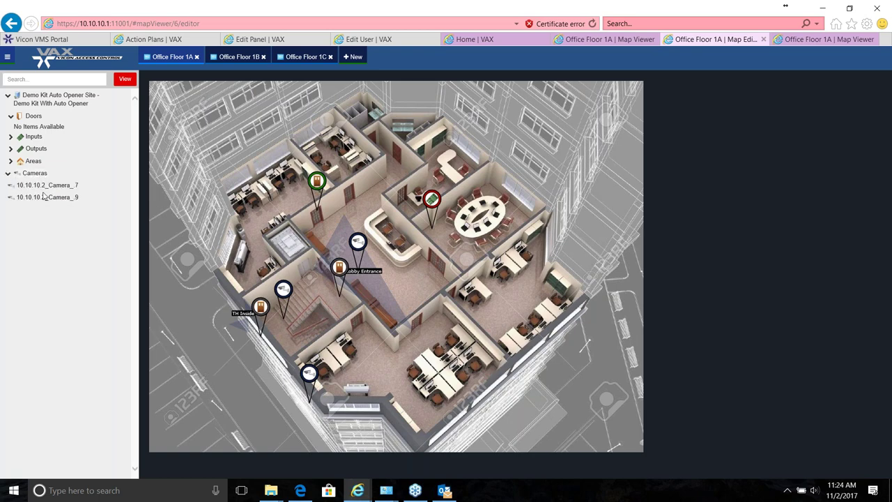
drag(45, 200, 475, 366)
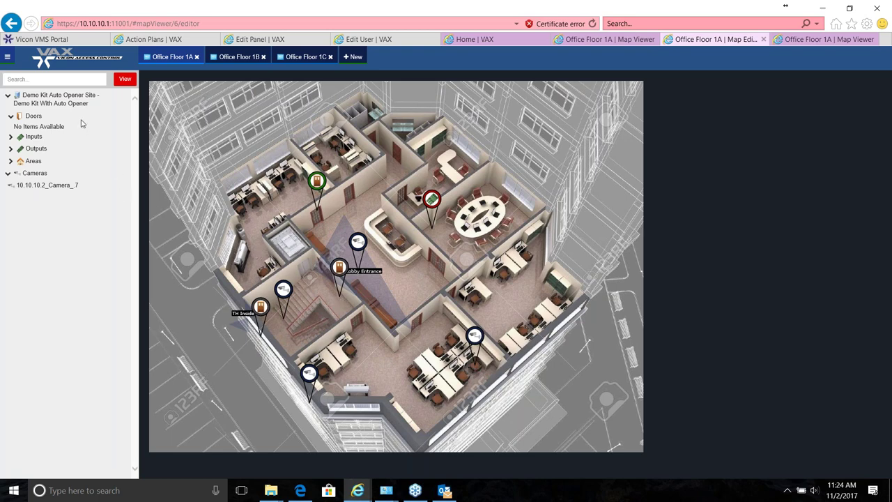
click(34, 140)
click(12, 140)
click(125, 81)
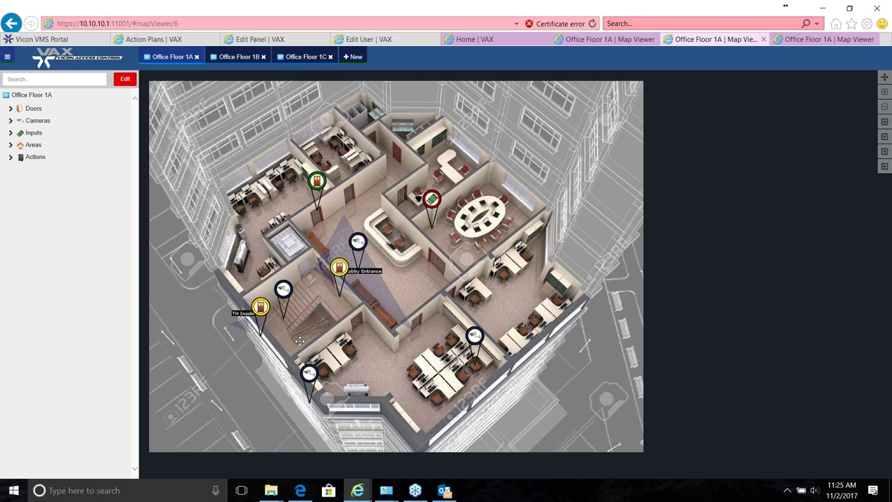
Examine the stairwell camera's live view and the Vicon Lobby Door's controls and schedule info, and reload the map page.
click(261, 307)
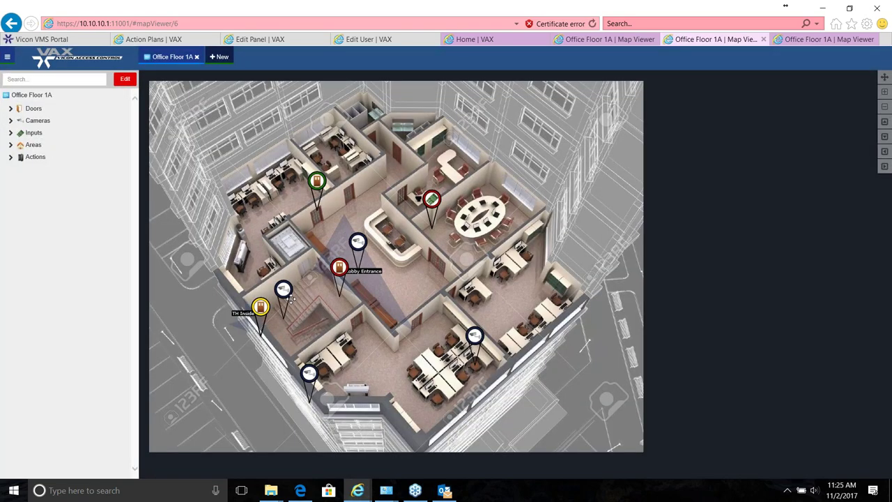
click(287, 294)
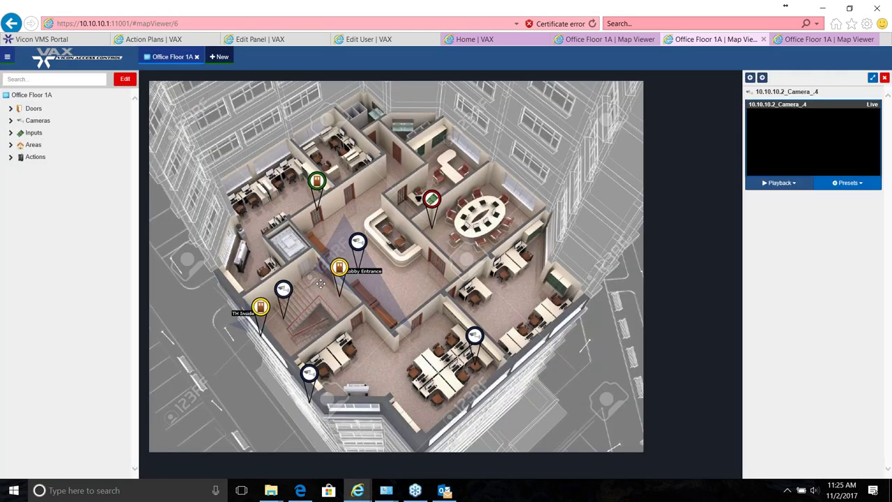
click(264, 311)
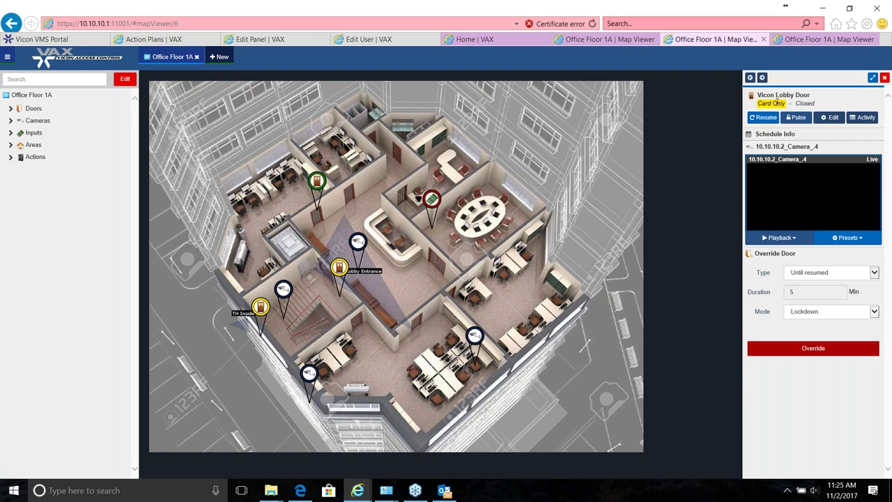
click(775, 120)
click(774, 135)
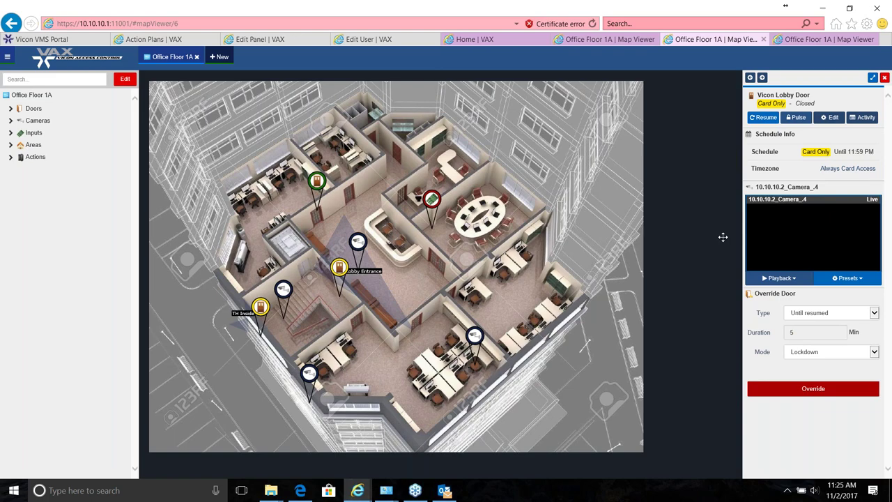
key(F5)
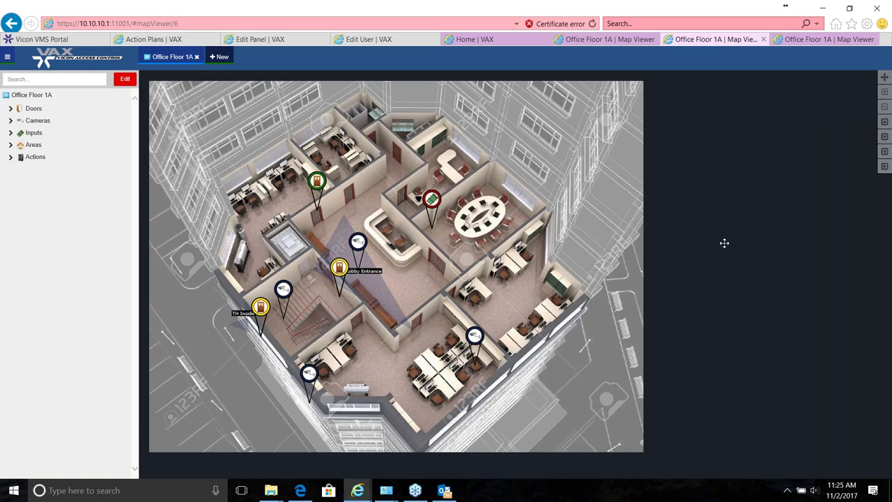
Override the Vicon Lobby Door to Unlock mode until resumed.
click(359, 274)
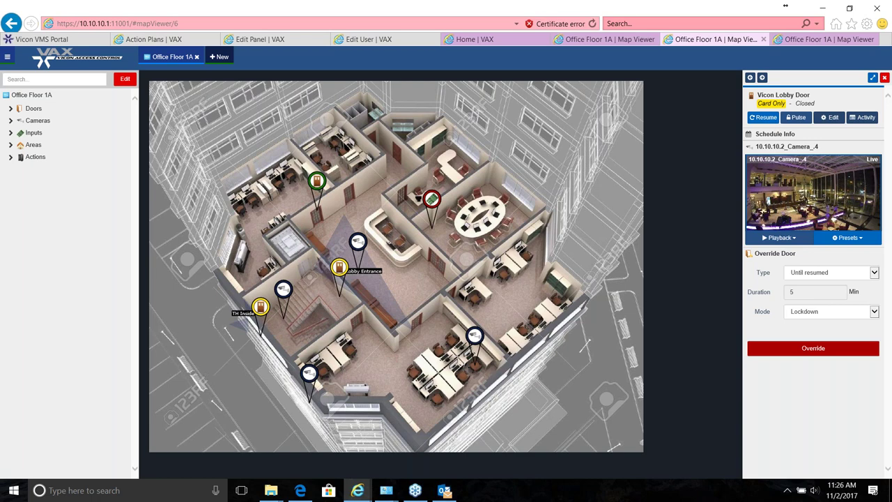
click(874, 311)
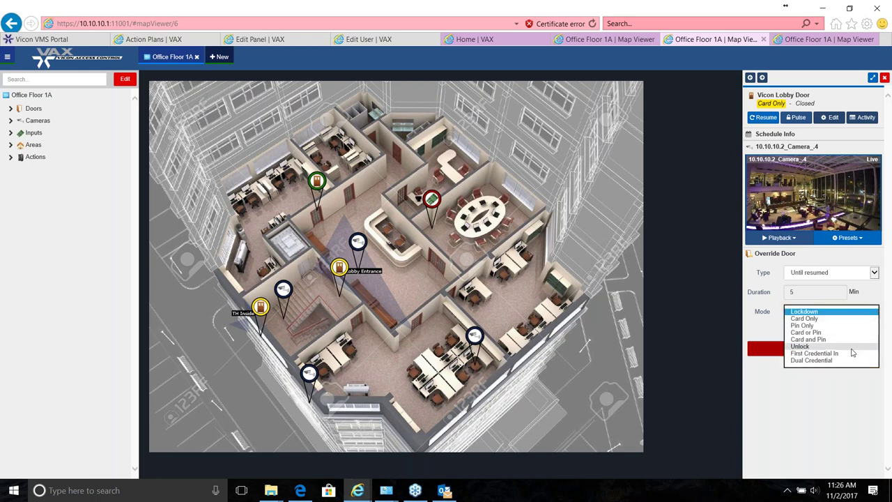
click(851, 347)
click(836, 349)
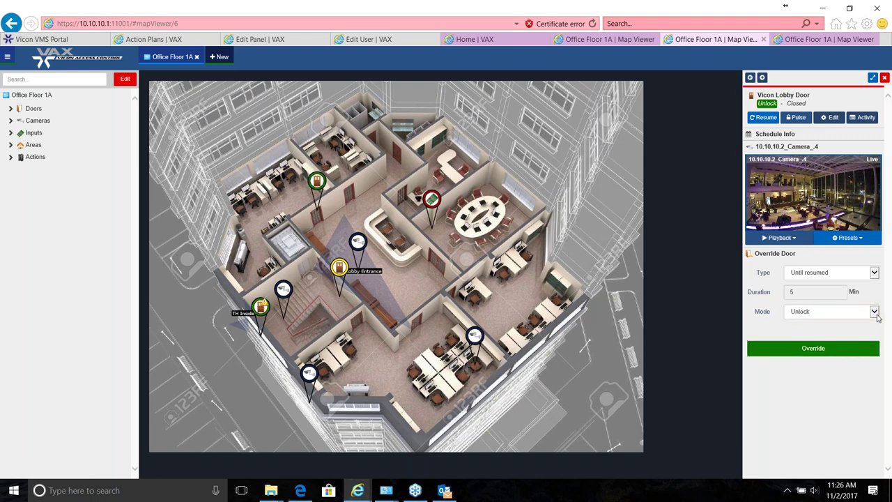
Override the Vicon Lobby Door to Lockdown mode until resumed.
click(876, 313)
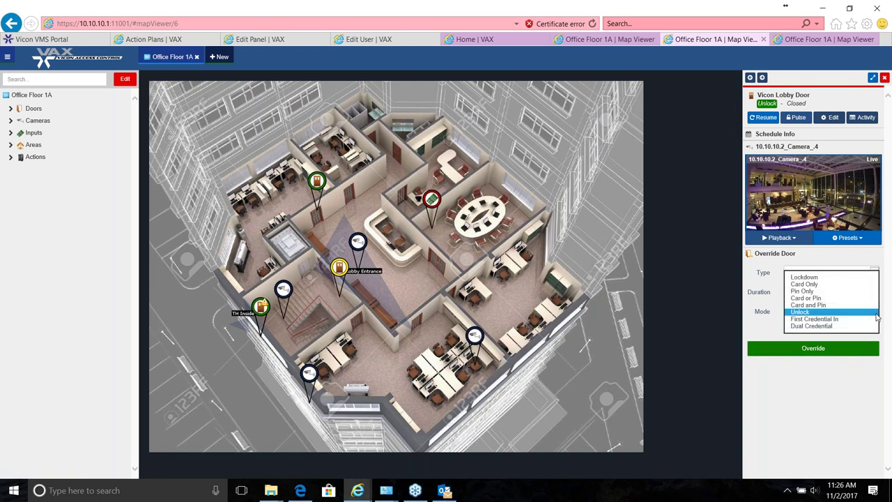
click(860, 277)
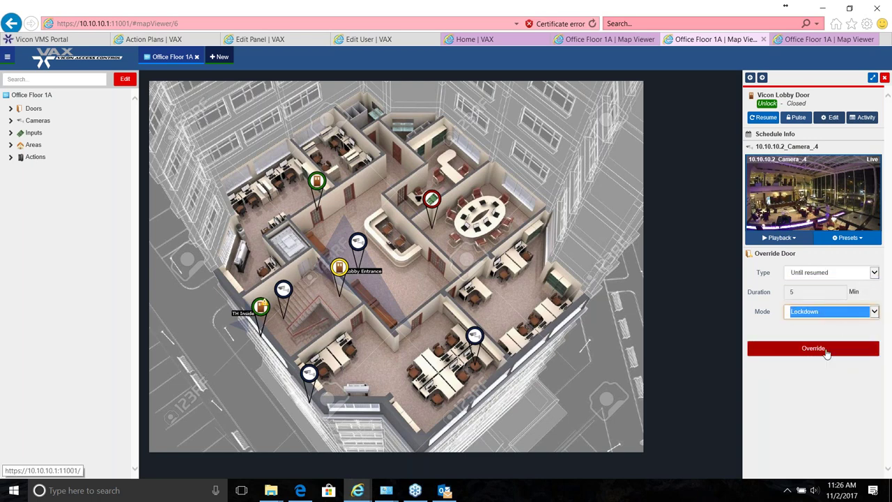
click(829, 350)
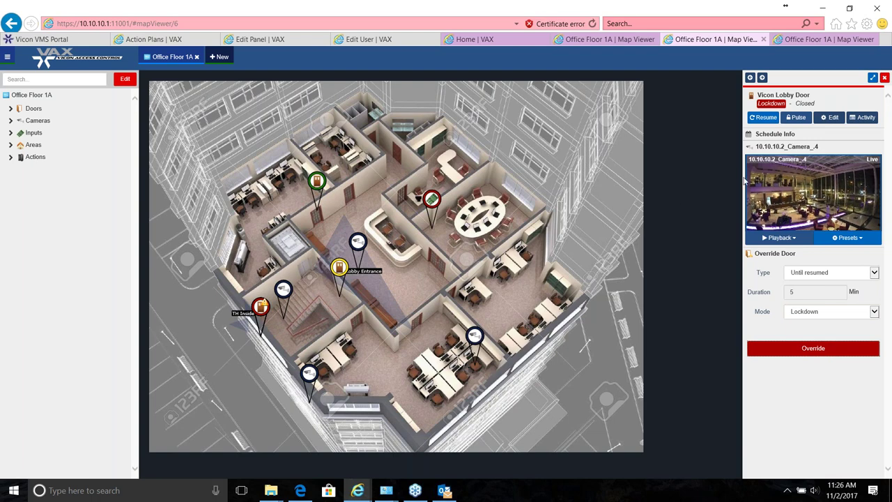
Resume the Vicon Lobby Door from its override and check its schedule info.
click(764, 118)
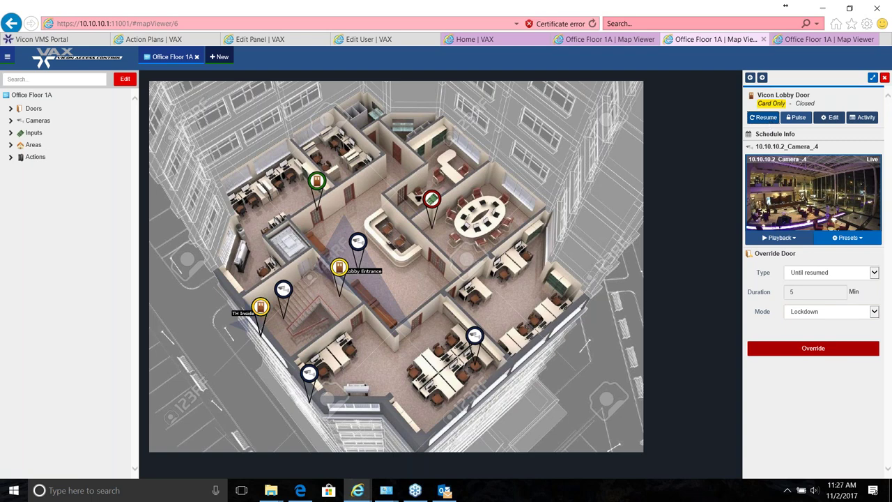
click(792, 134)
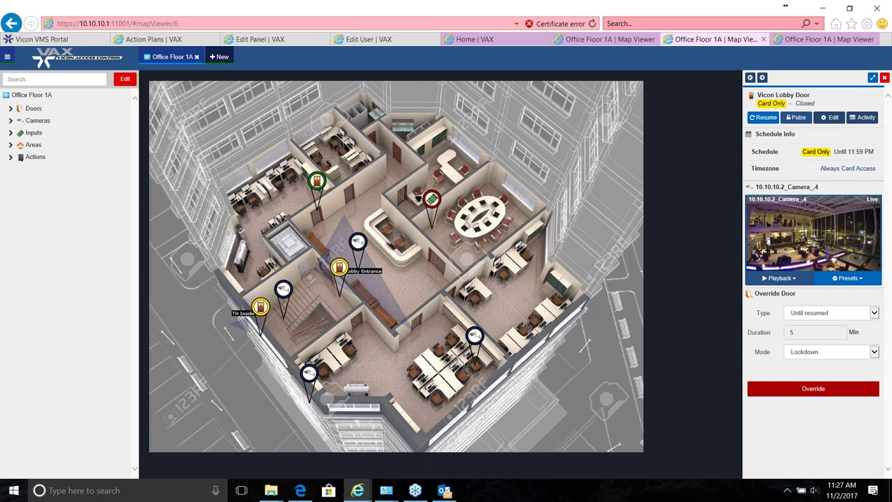
click(262, 312)
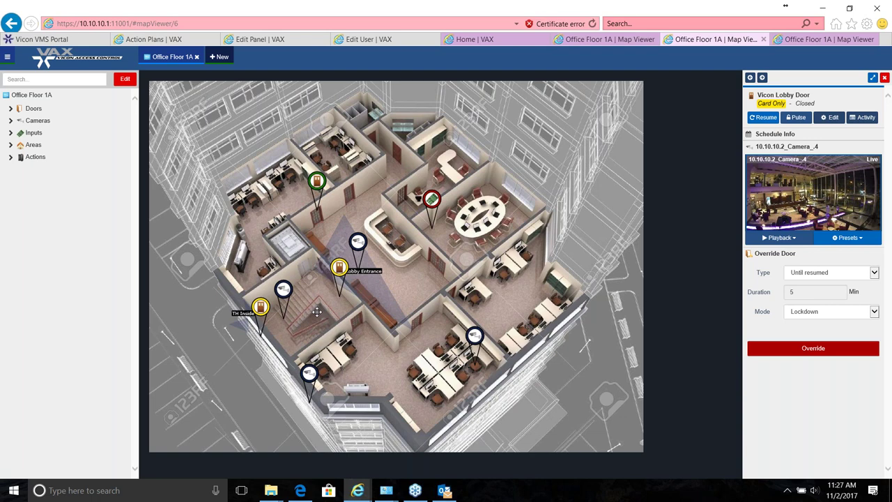
View the live video of 10.10.10.2_Camera_.4, _.8 and _.9 from the map, and check the playback options for _.9.
click(283, 291)
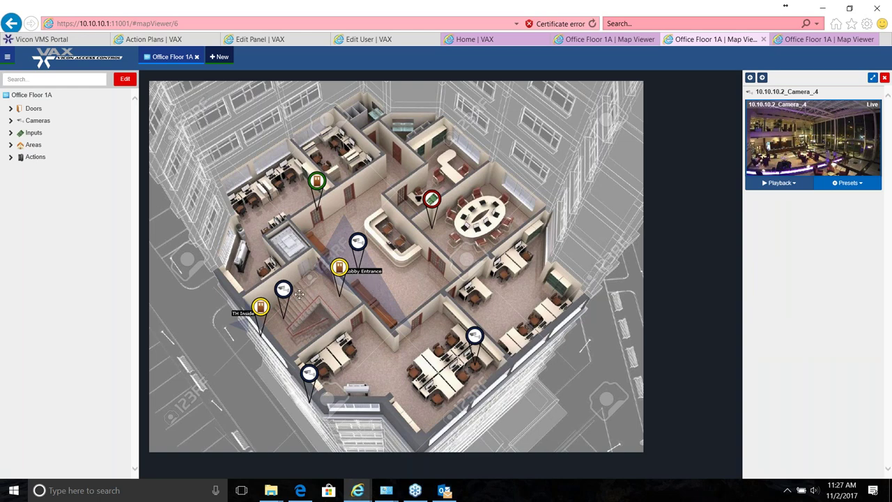
click(360, 252)
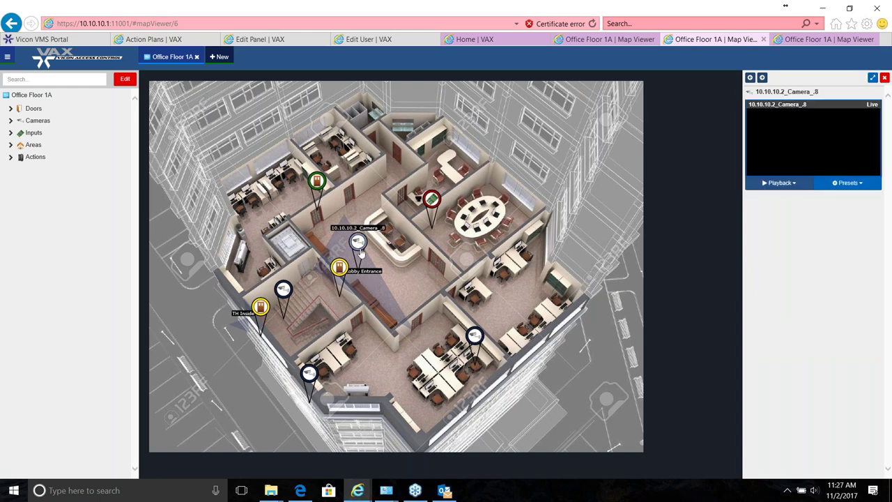
click(474, 340)
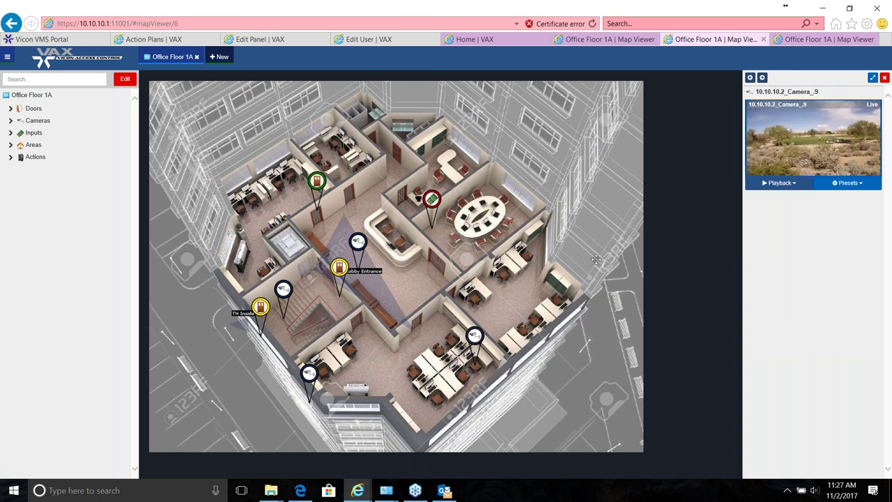
click(794, 184)
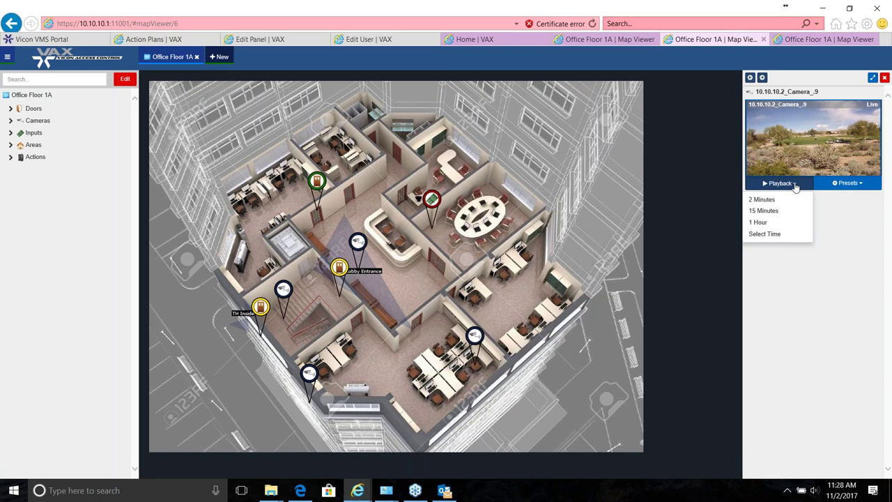
click(794, 184)
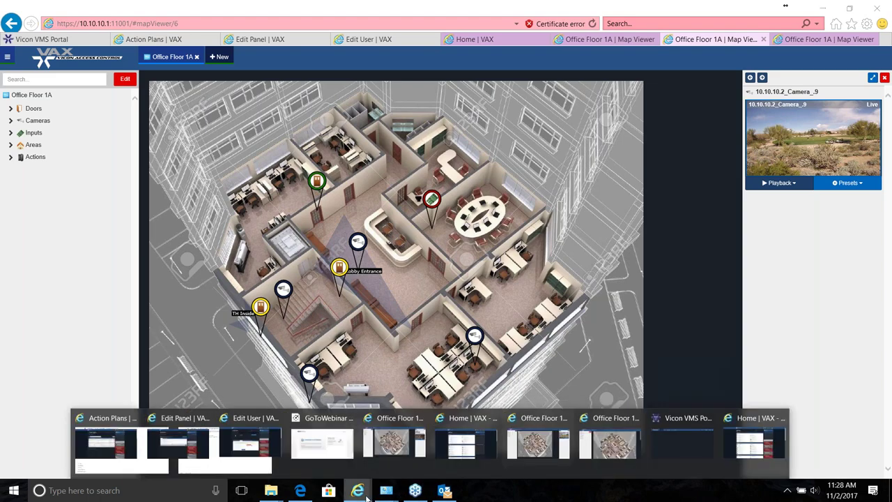
Look at the VAX-IOContol datasheet in Edge, and return to the VAX Action Plans page in Internet Explorer.
mouse_move(304, 490)
click(295, 437)
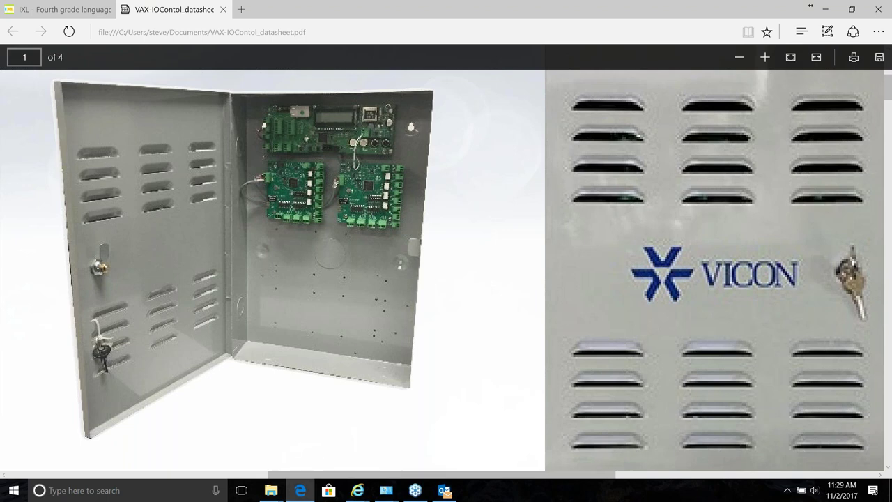
mouse_move(362, 494)
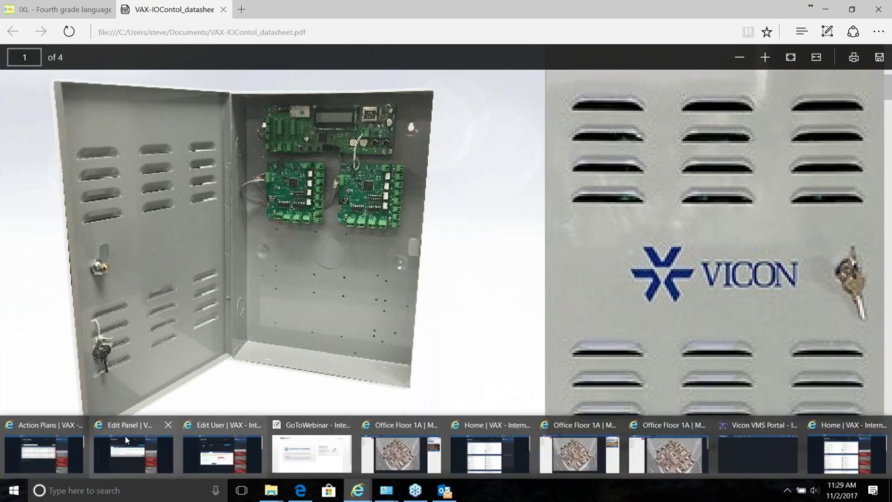
click(73, 443)
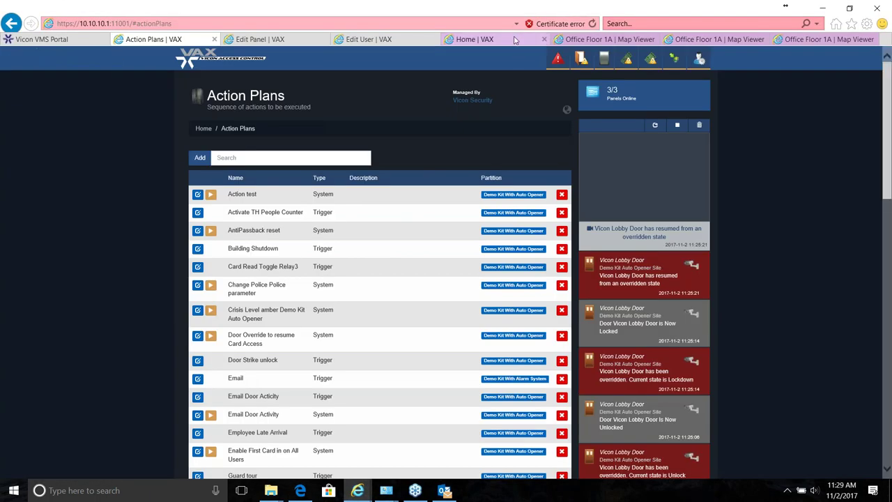
Examine the VAX Demo IO panel's inputs and outputs on I/O expander 1, including the South Exit door contact settings.
click(285, 40)
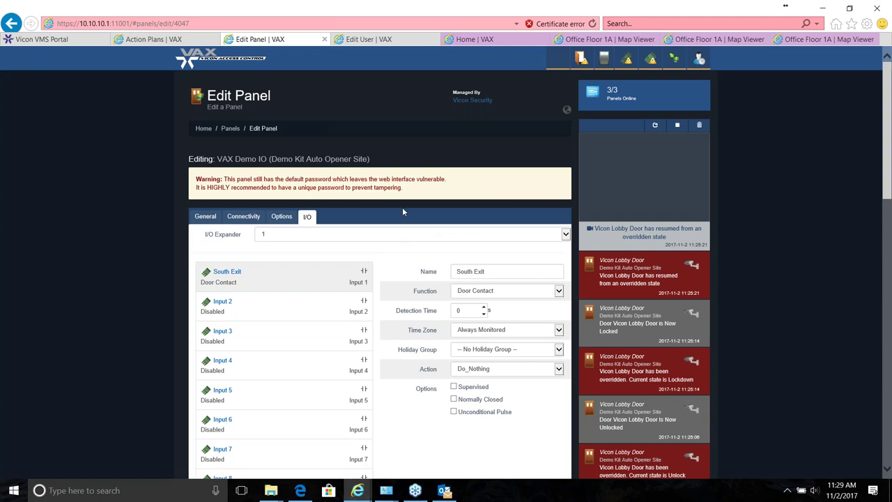
scroll(398, 209, down, 5)
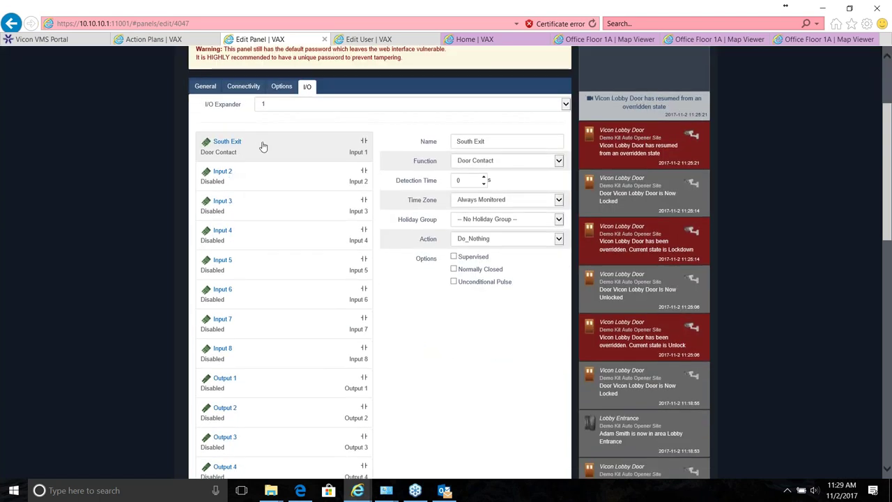
scroll(234, 178, down, 2)
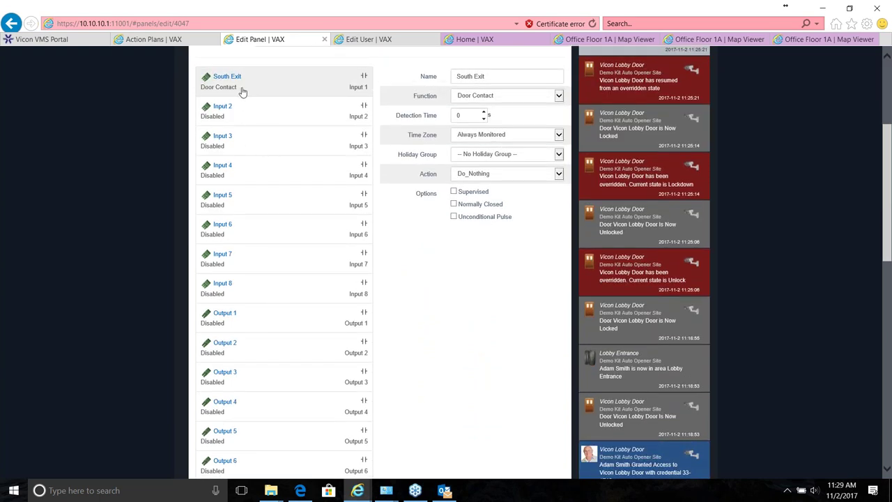
scroll(275, 231, up, 1)
scroll(265, 153, up, 1)
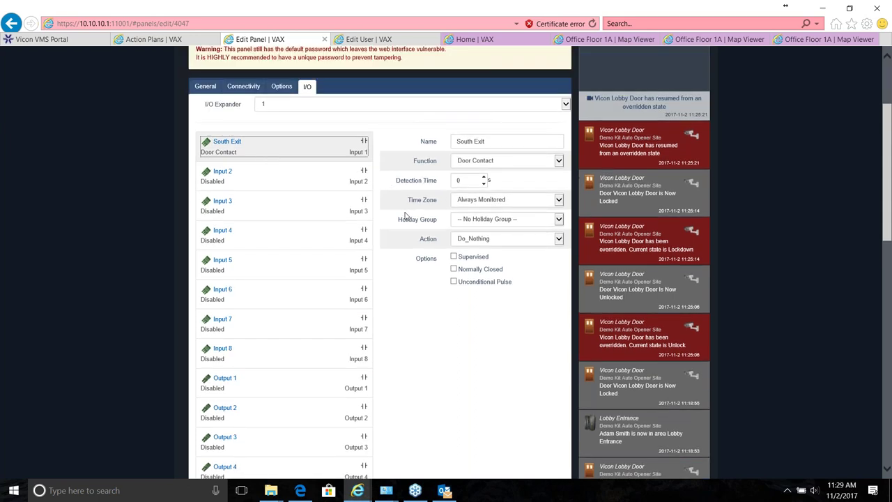
scroll(432, 247, up, 1)
scroll(361, 224, up, 1)
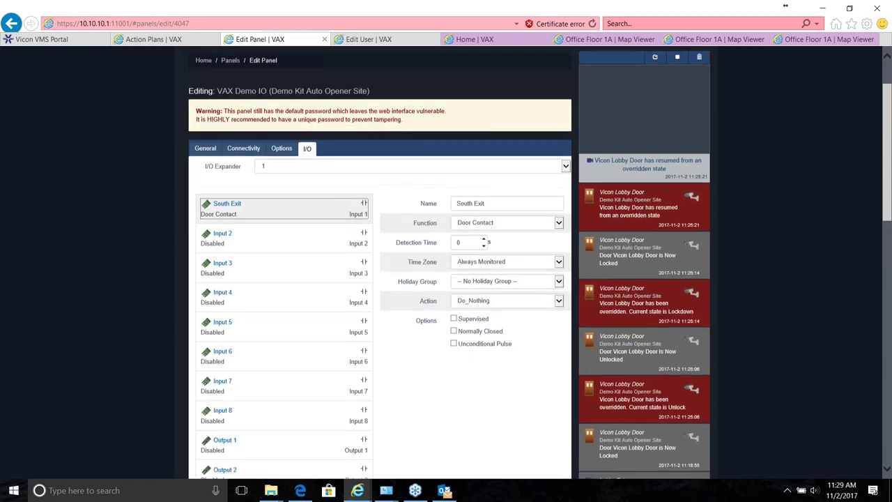
scroll(305, 215, down, 1)
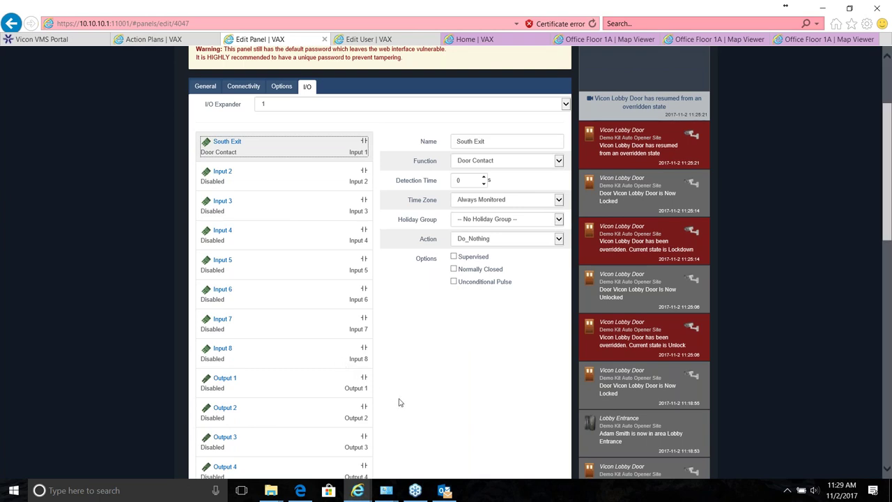
scroll(391, 414, up, 1)
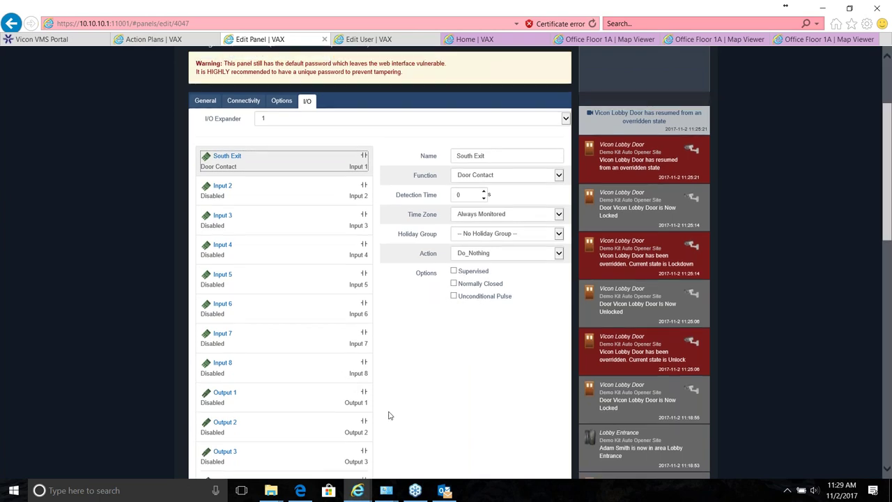
scroll(390, 416, up, 3)
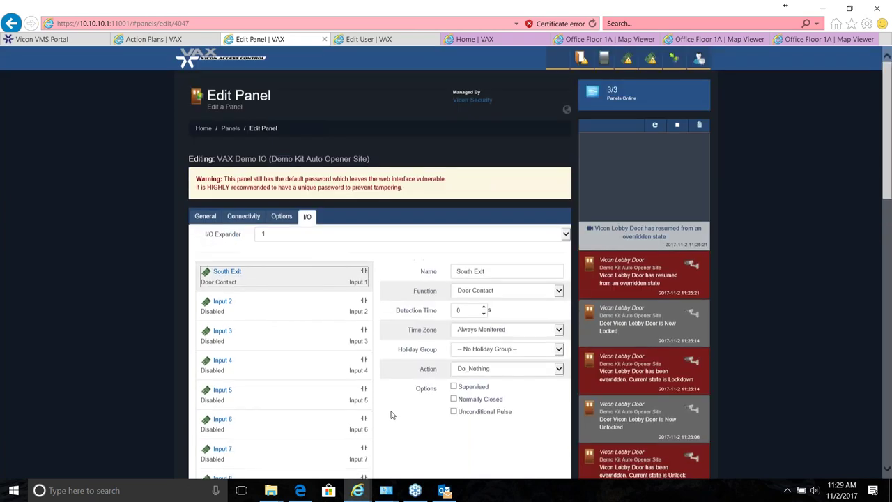
Clear the live notification list and open the Door Activity report from the home page.
click(701, 128)
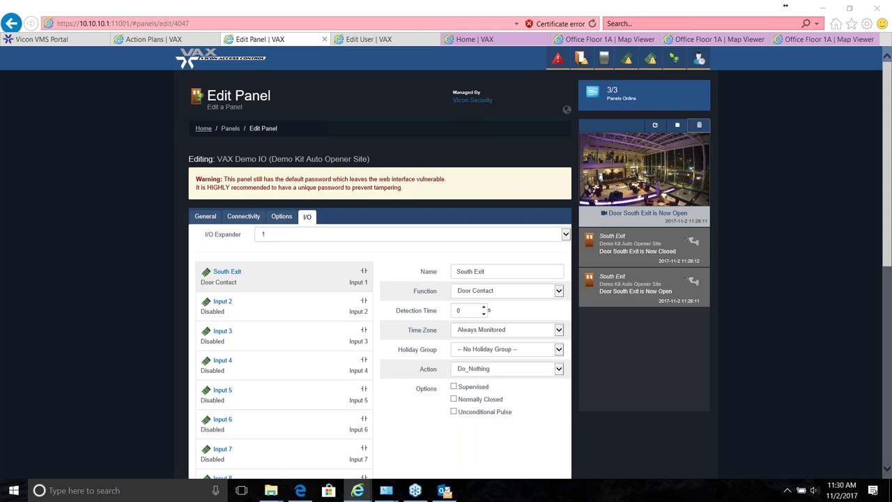
click(202, 129)
scroll(285, 239, down, 1)
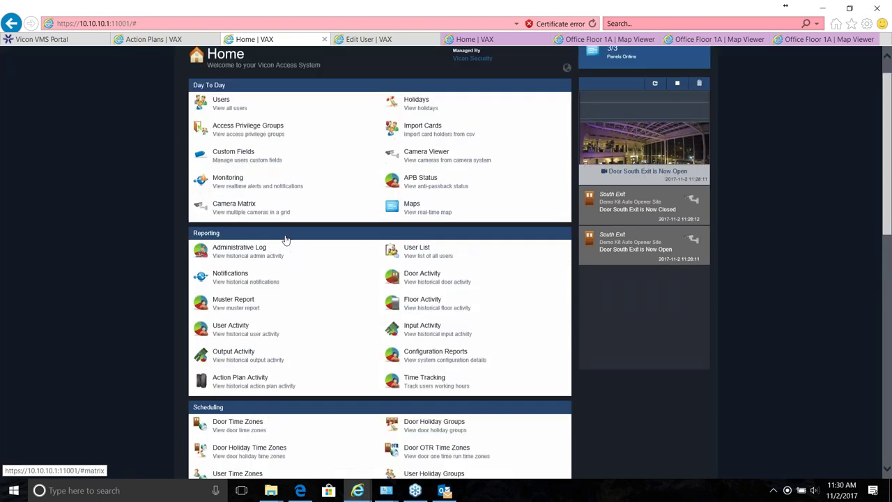
scroll(285, 239, down, 1)
scroll(358, 328, down, 2)
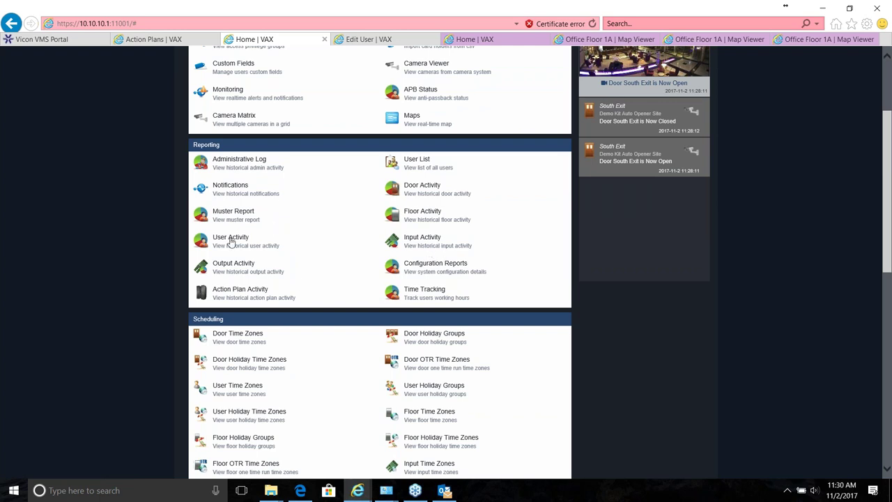
click(422, 192)
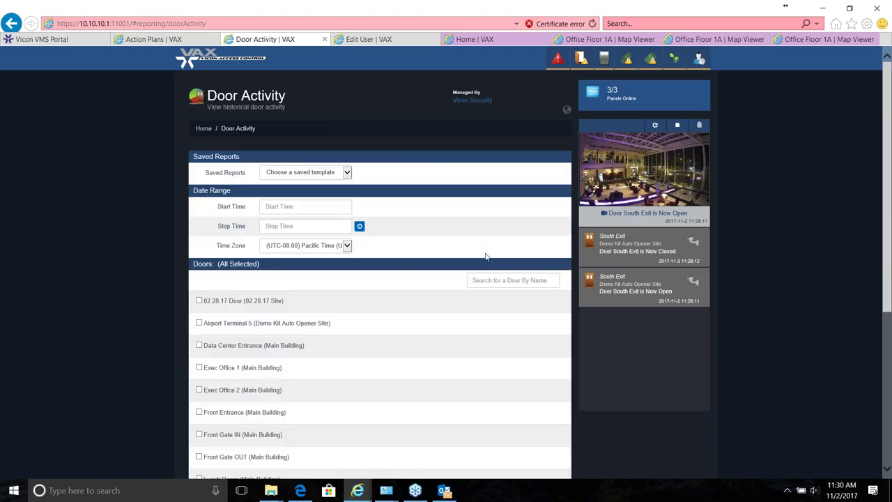
Limit the Door Activity report to the South Exit door of the Demo Kit Auto Opener Site.
scroll(485, 254, down, 2)
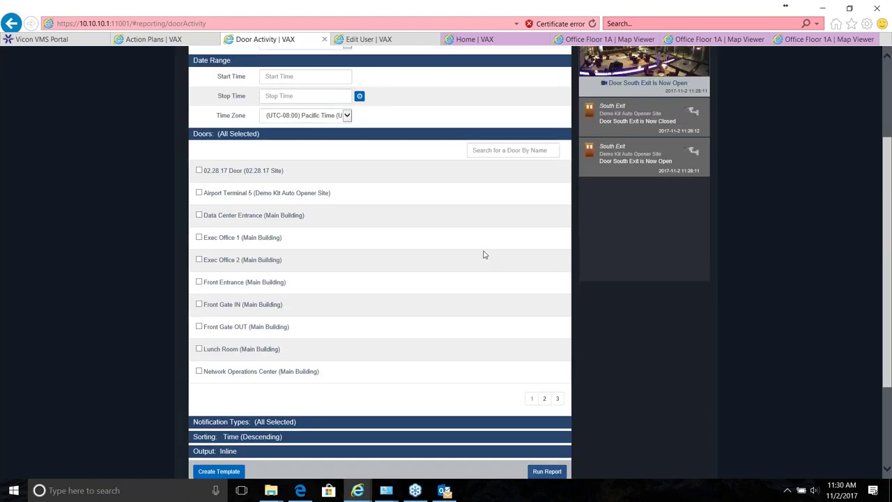
scroll(486, 256, down, 1)
click(545, 333)
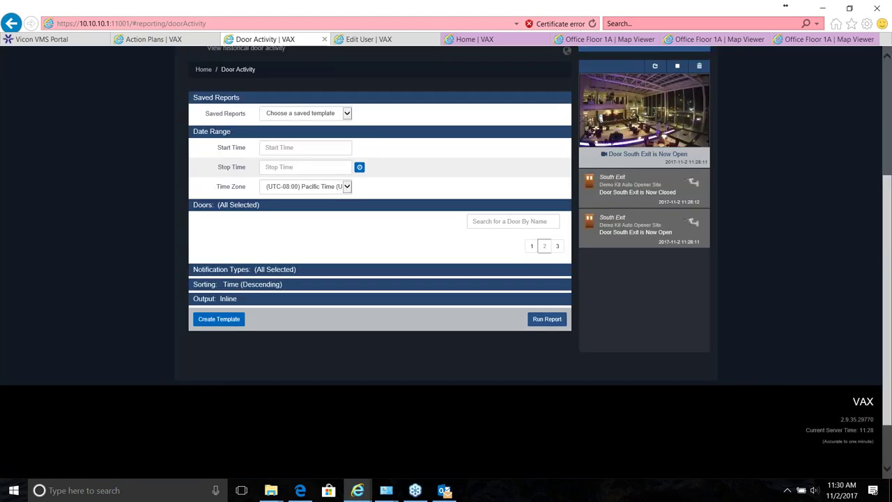
scroll(454, 255, down, 2)
click(199, 183)
scroll(322, 286, up, 3)
scroll(322, 287, up, 1)
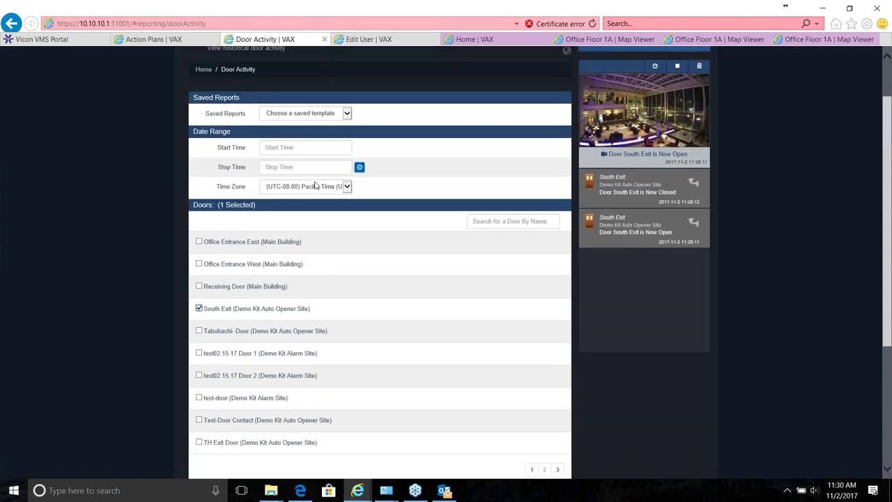
Set the report range from 11/02/2017 12:00 AM to 11/03/2017 12:00 AM and run the report.
click(293, 147)
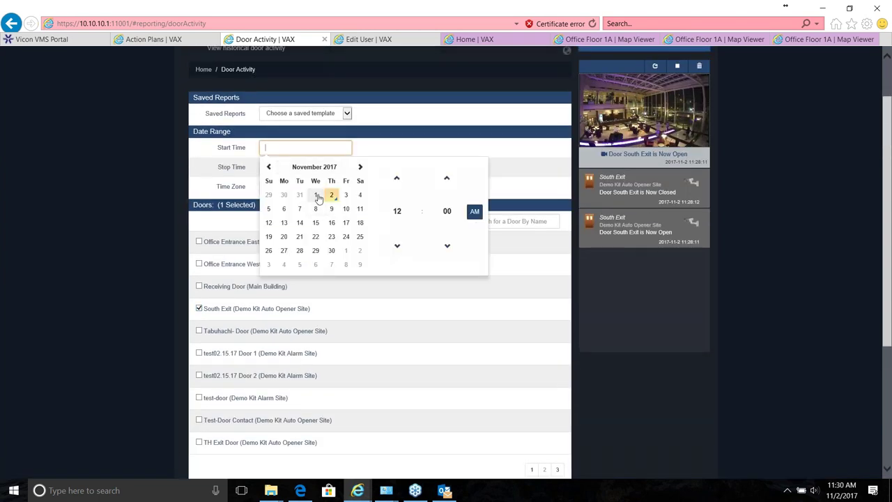
click(333, 198)
click(300, 167)
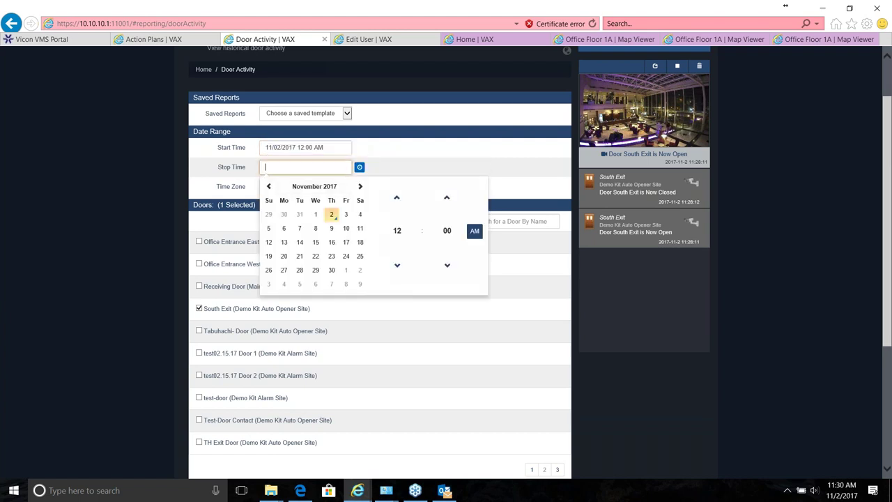
click(347, 214)
click(434, 227)
scroll(434, 228, down, 3)
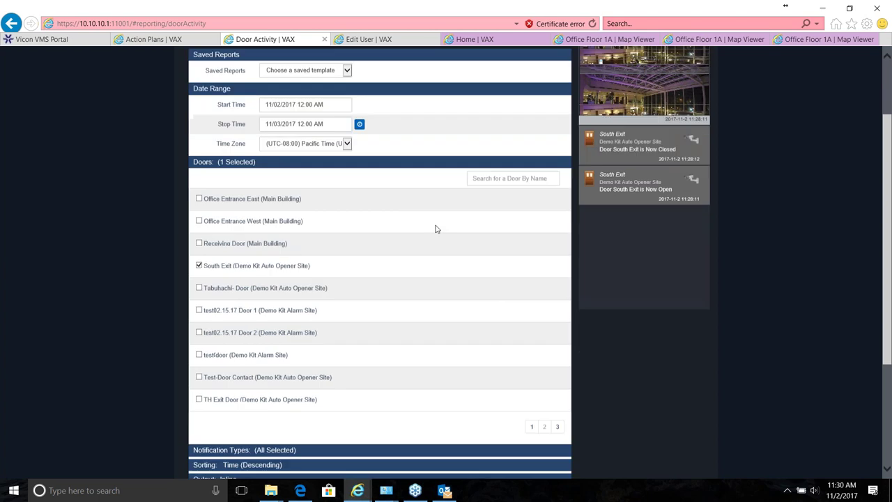
click(544, 413)
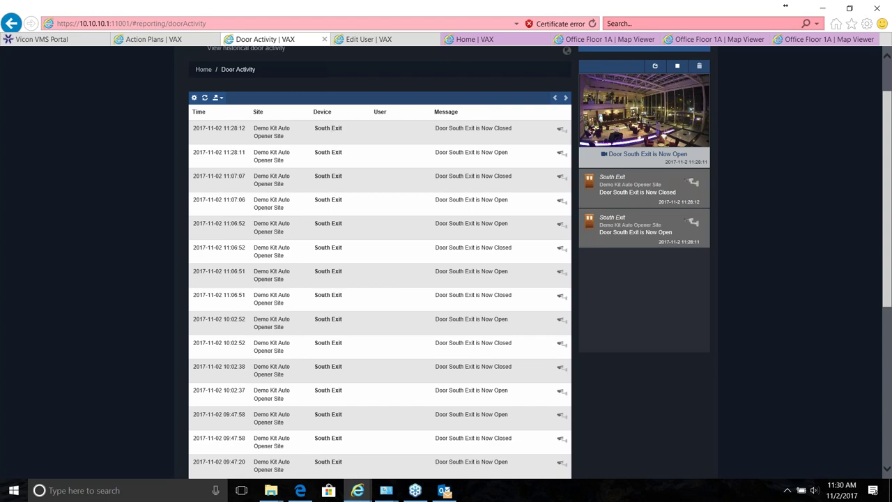
Review the South Exit activity report and view the camera footage linked to the newest door-closed event.
scroll(380, 178, down, 5)
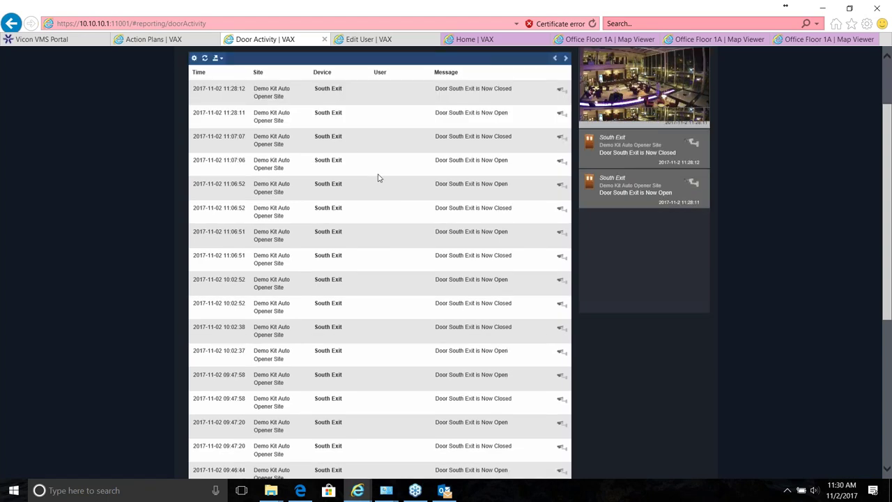
scroll(380, 230, up, 1)
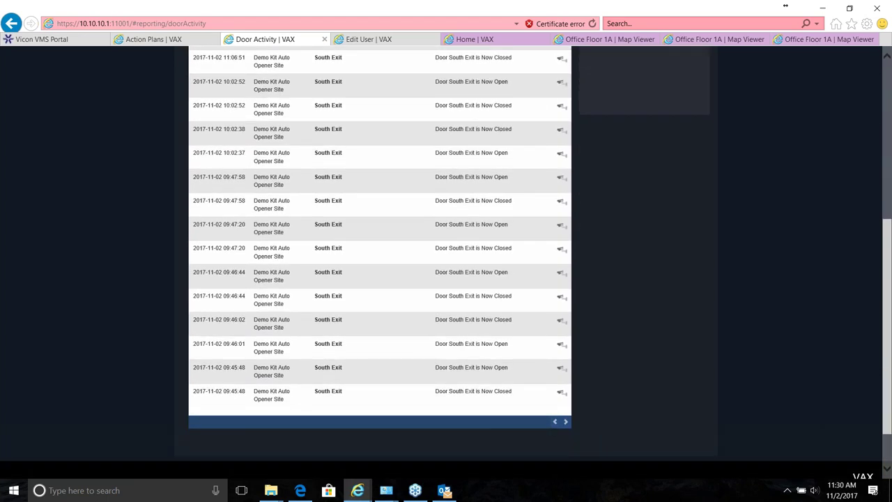
scroll(565, 167, up, 4)
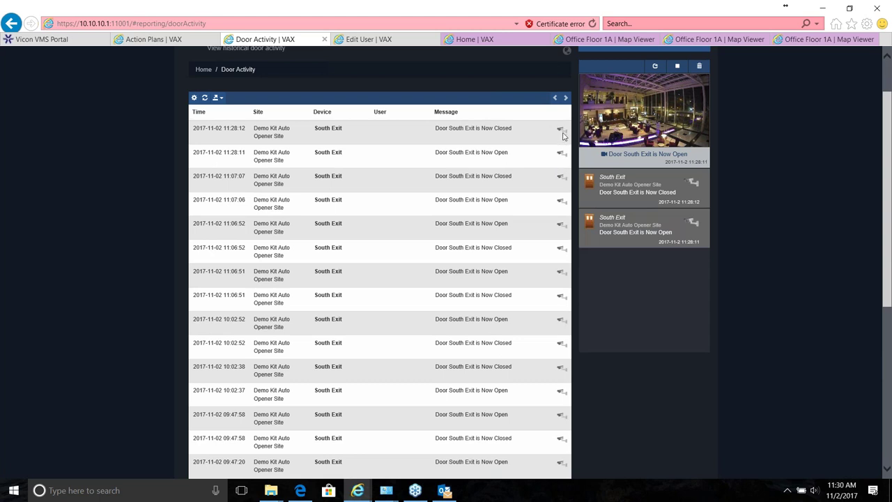
click(562, 132)
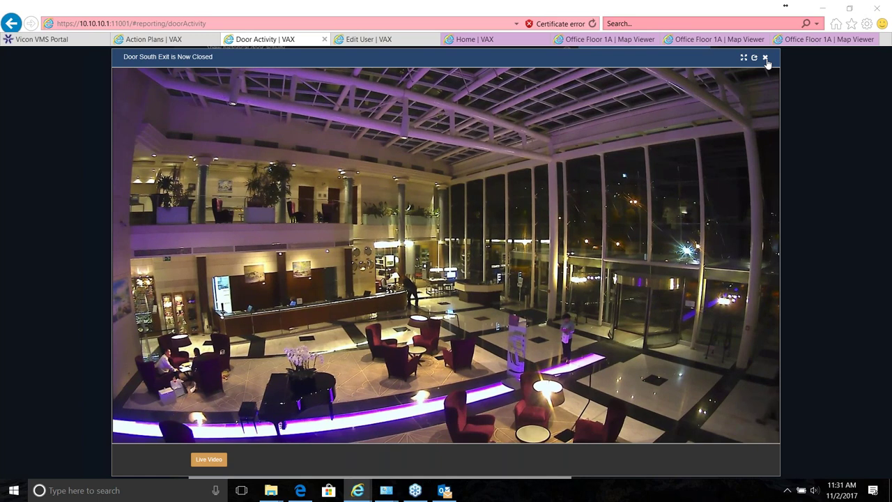
click(766, 57)
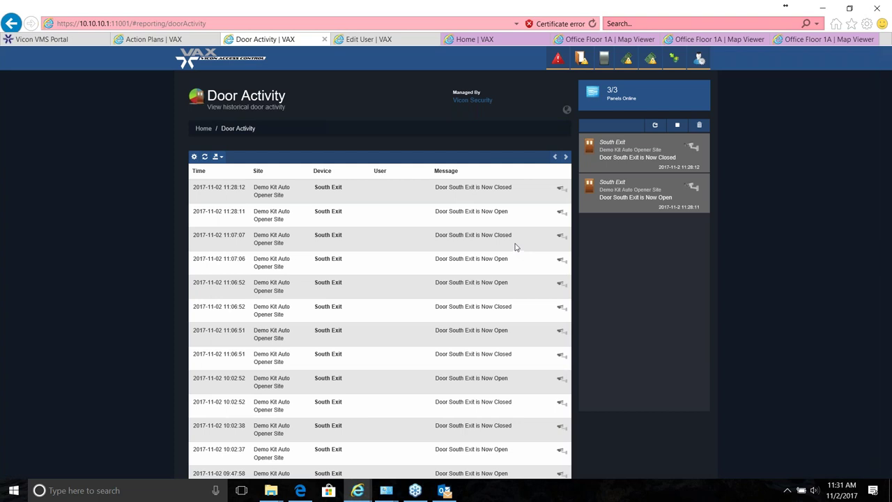
Look through the earlier South Exit events in the Door Activity report and return to the home page.
scroll(515, 247, down, 1)
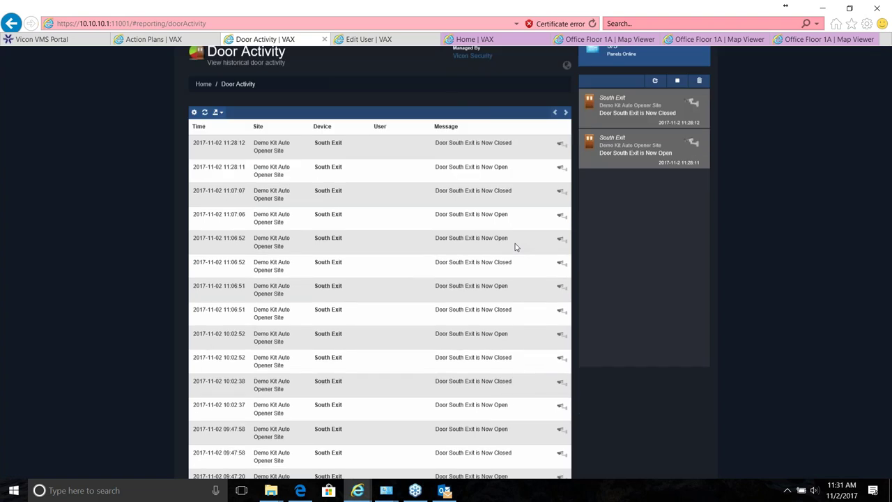
scroll(516, 247, down, 1)
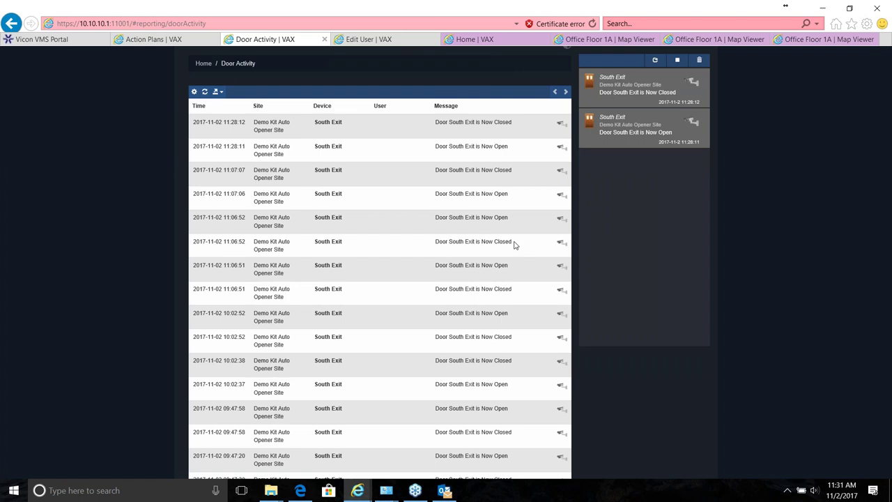
scroll(515, 245, up, 3)
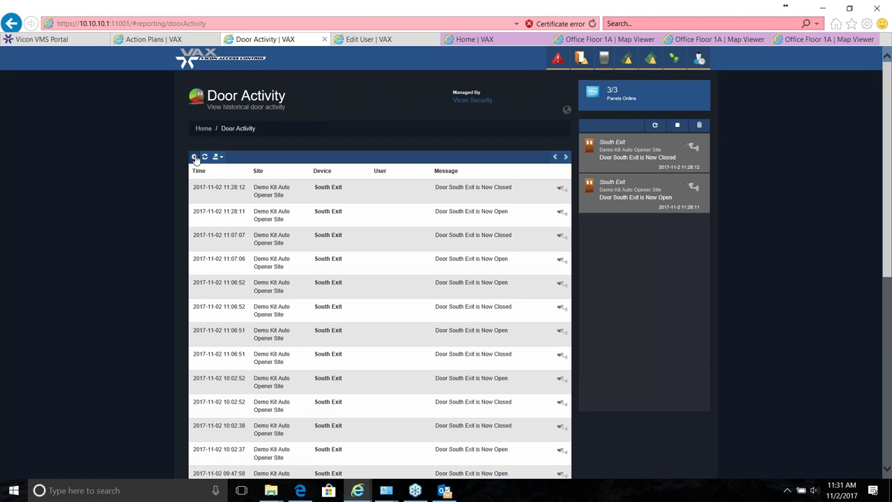
click(204, 130)
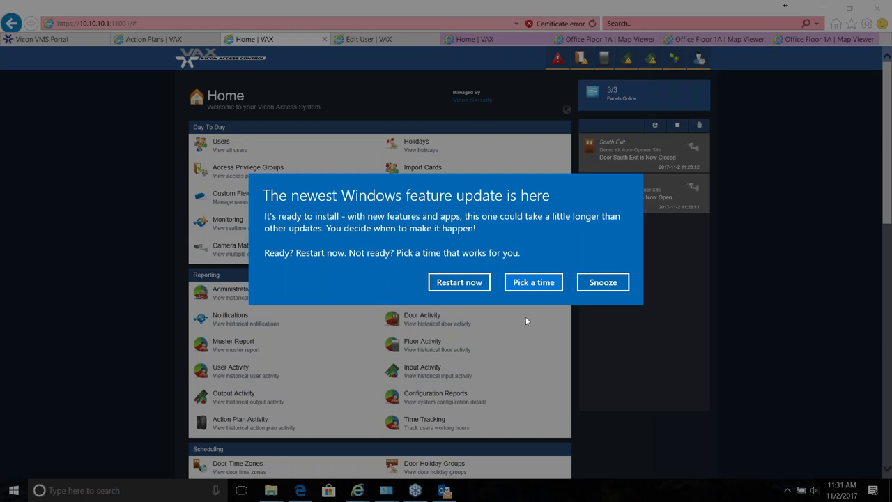
Get past the Windows update prompt without restarting and open the Time Tracking report.
click(533, 282)
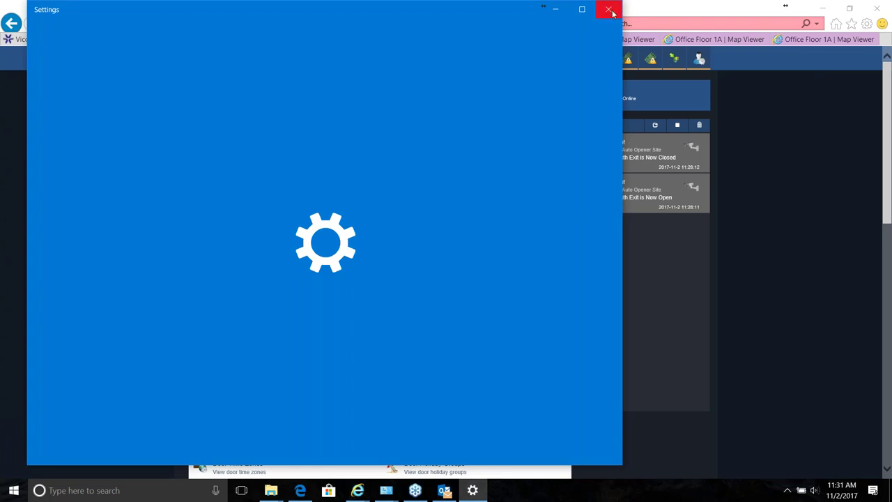
click(609, 9)
scroll(474, 344, down, 3)
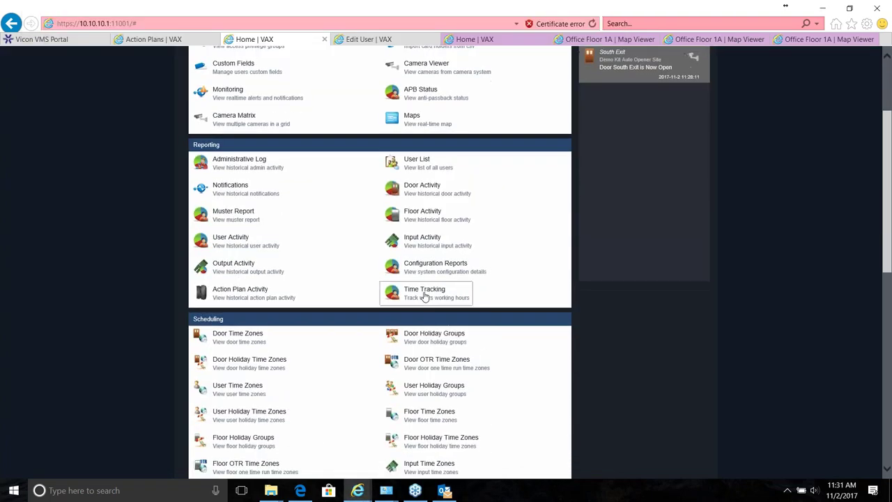
click(427, 297)
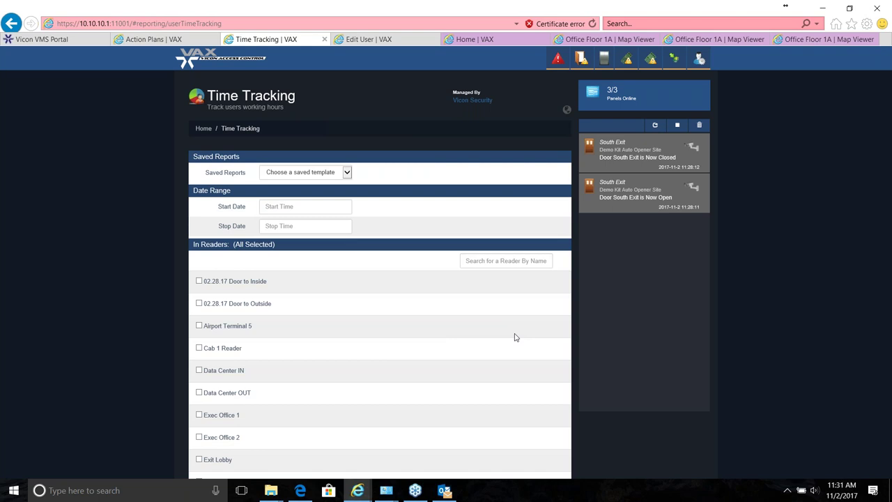
Look over the In and Out reader lists and load the saved Employee Time template for the Time Tracking report.
scroll(418, 372, down, 1)
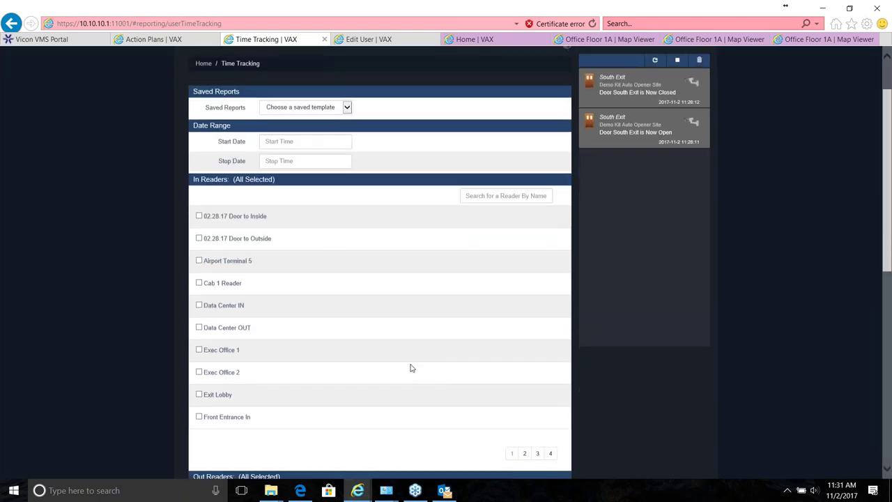
scroll(258, 230, down, 2)
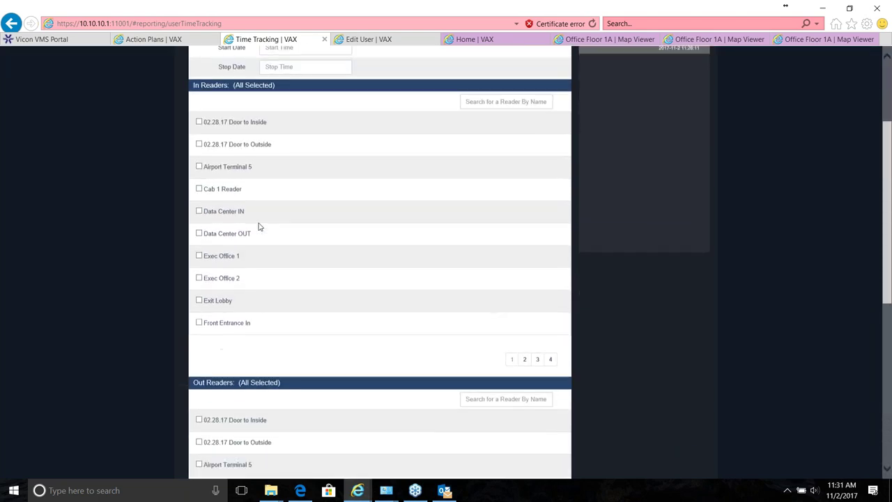
scroll(337, 388, down, 2)
scroll(339, 388, up, 6)
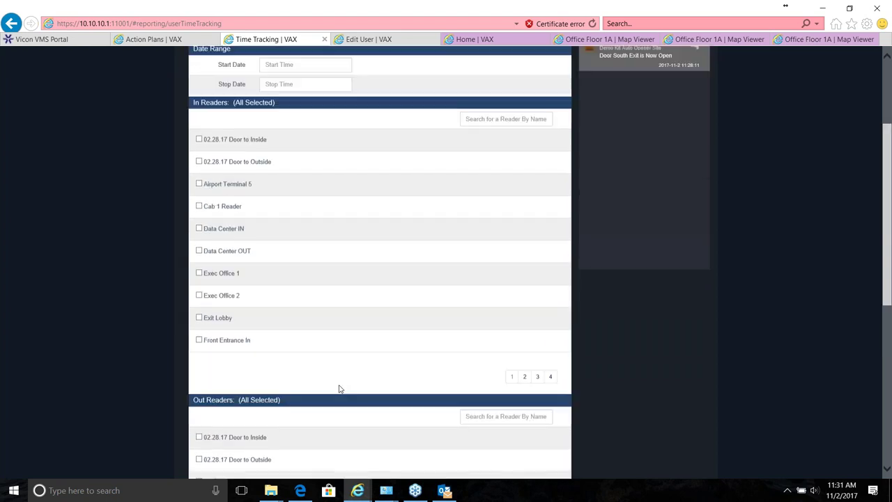
click(324, 173)
click(328, 173)
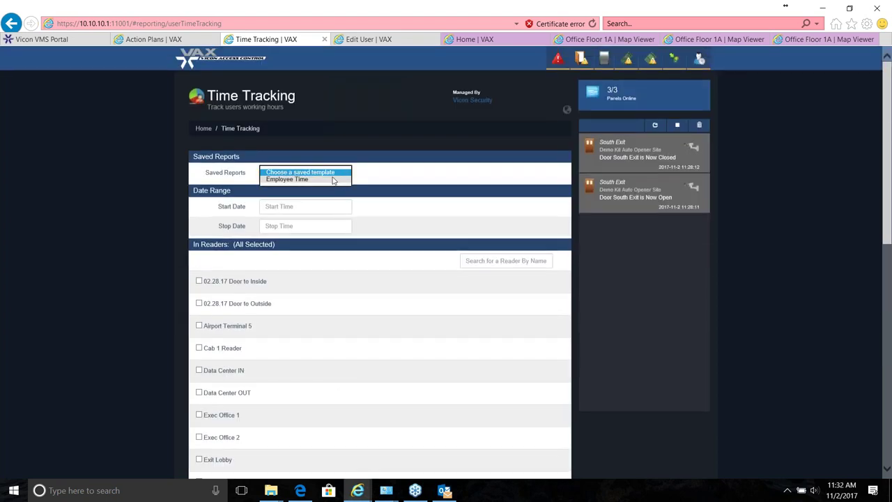
click(331, 178)
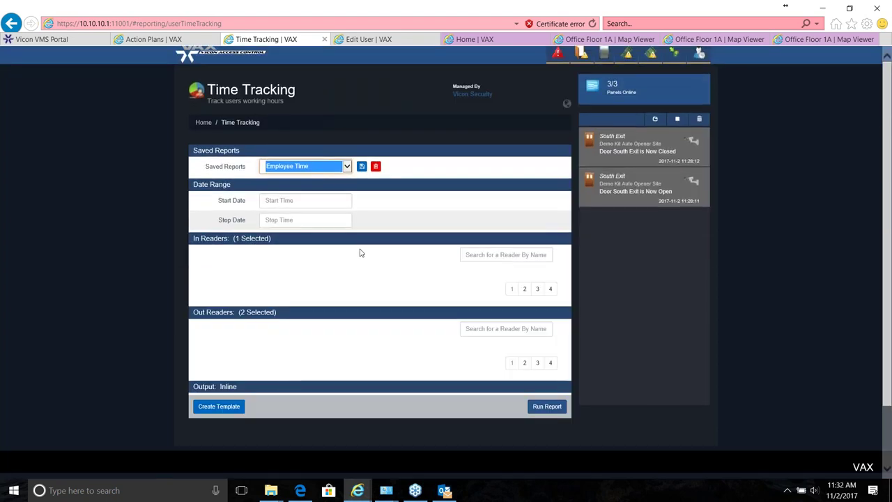
Check which In Readers and Out Readers the Employee Time template selects, including the fourth page of In Readers.
scroll(363, 248, down, 3)
click(538, 388)
click(550, 388)
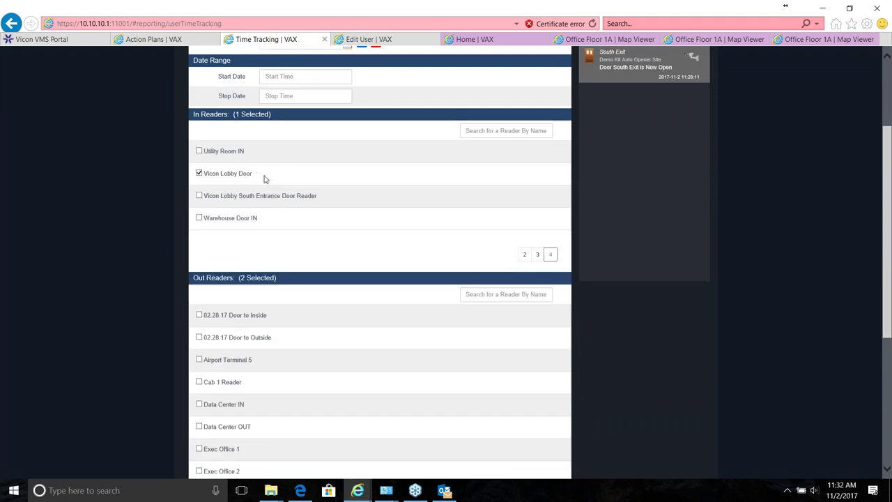
scroll(541, 365, down, 3)
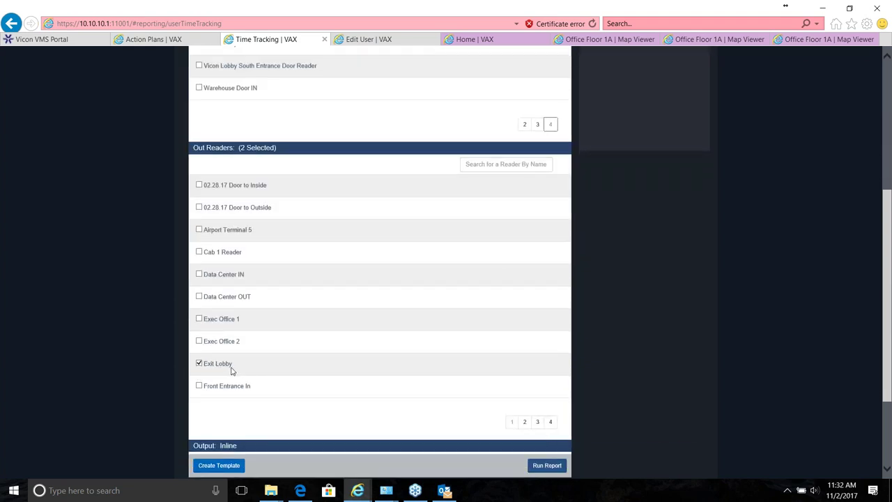
scroll(374, 358, up, 2)
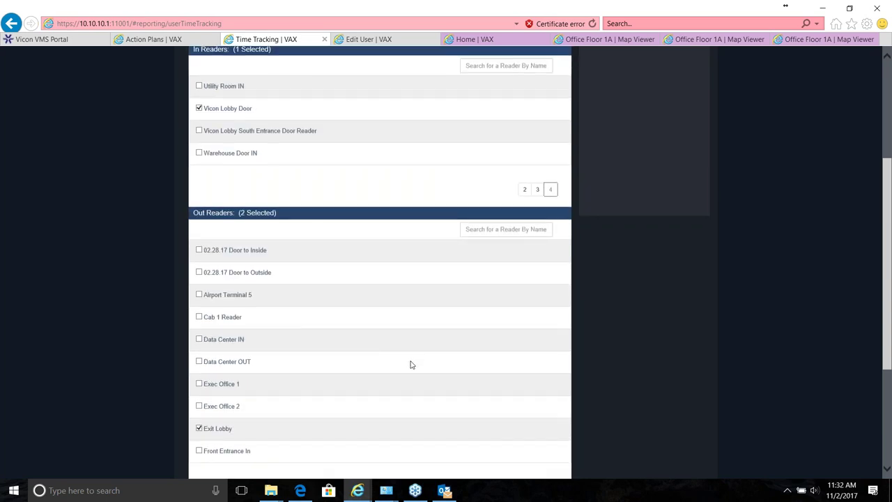
scroll(410, 368, up, 2)
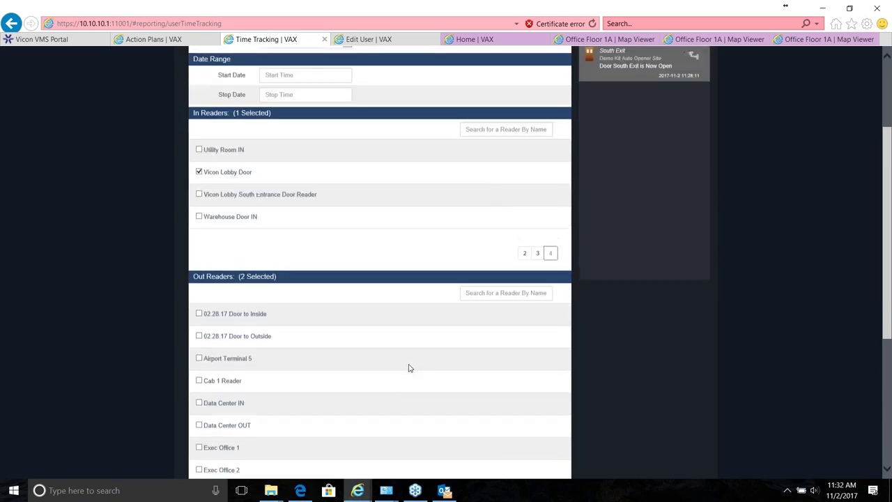
scroll(409, 368, down, 1)
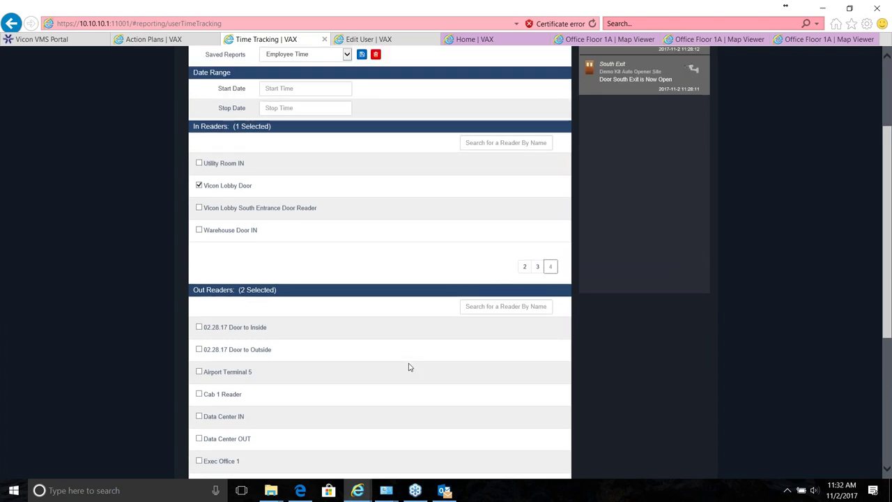
Set the Time Tracking date range from 2017-11-01 to 2017-11-03 and run the report.
scroll(410, 367, up, 1)
click(288, 141)
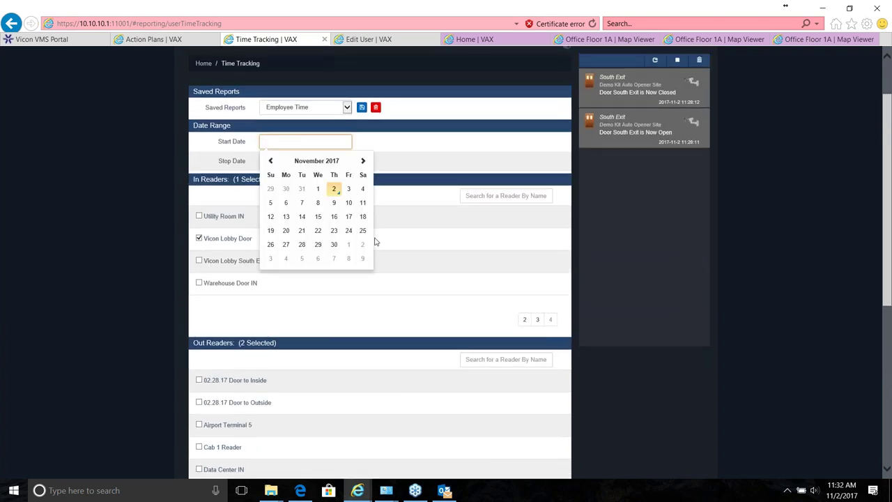
click(318, 189)
click(307, 159)
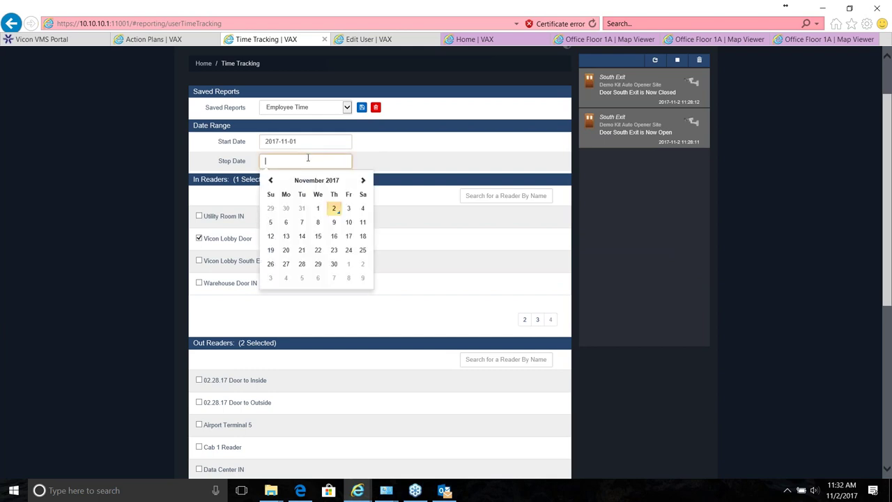
click(348, 208)
scroll(517, 418, down, 2)
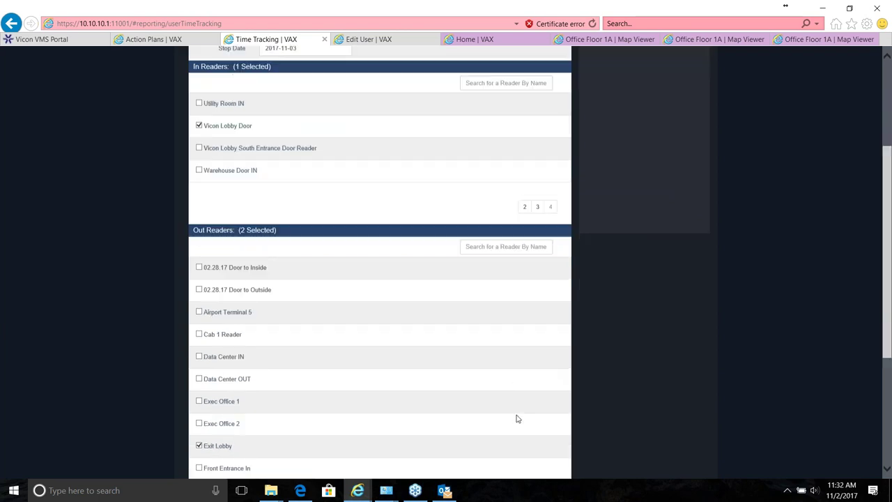
scroll(517, 418, down, 3)
click(543, 400)
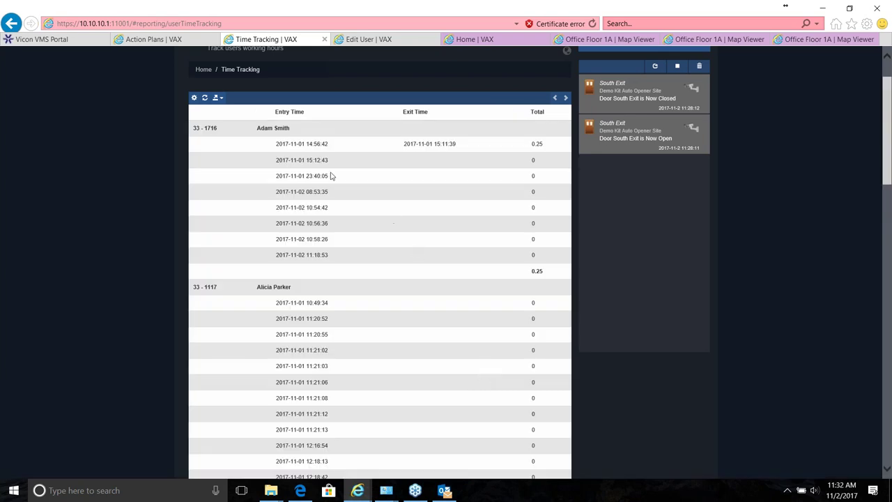
Examine each user's entry times, exit times and total hours throughout the Time Tracking report.
scroll(275, 139, down, 5)
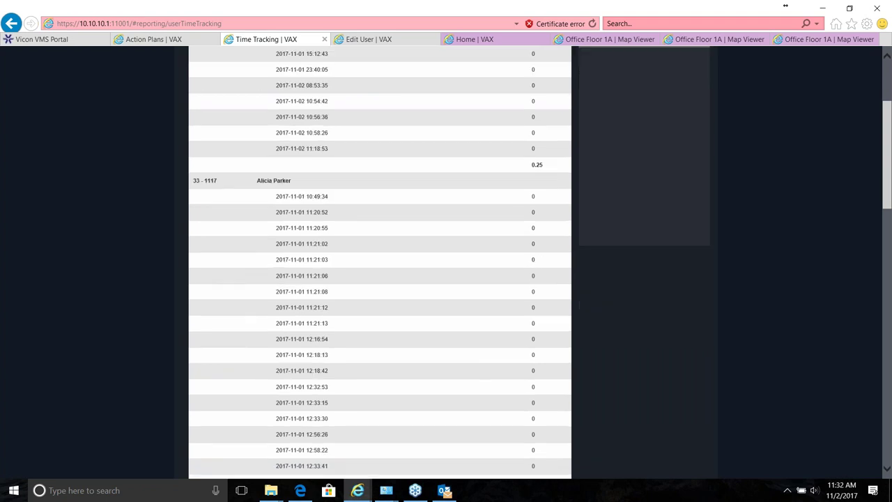
scroll(341, 158, up, 5)
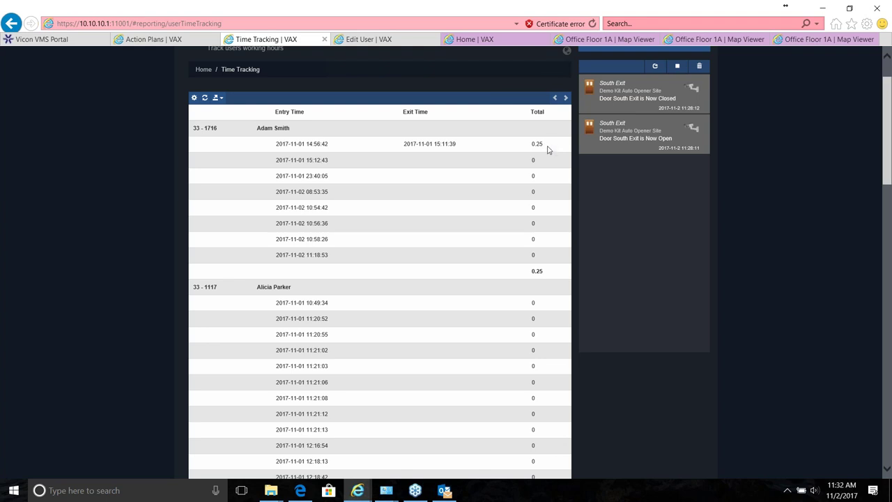
scroll(548, 158, down, 3)
scroll(548, 158, down, 12)
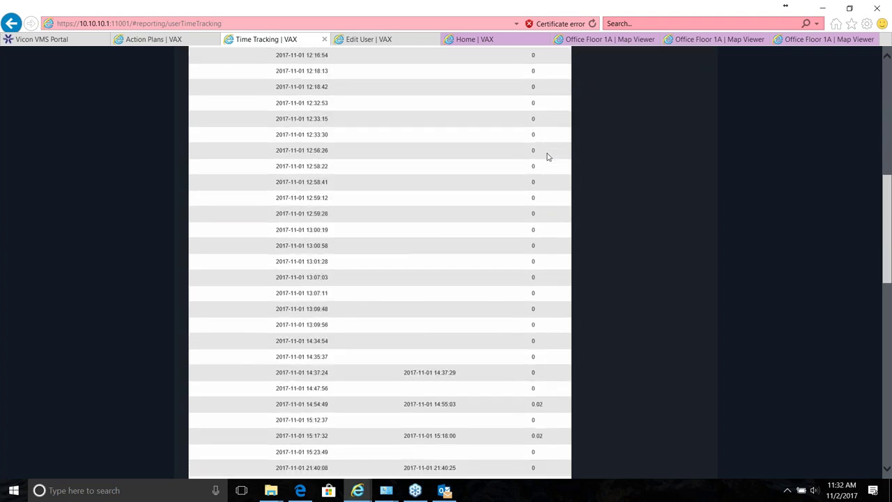
scroll(554, 193, down, 3)
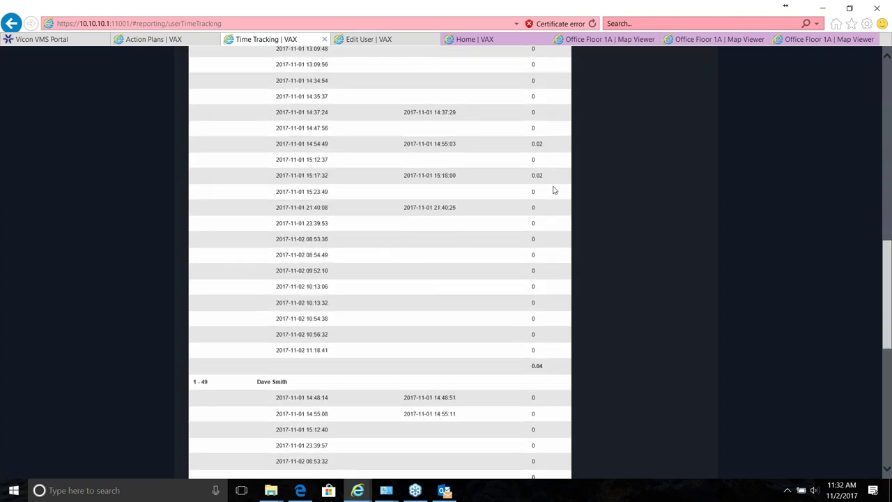
scroll(499, 324, down, 5)
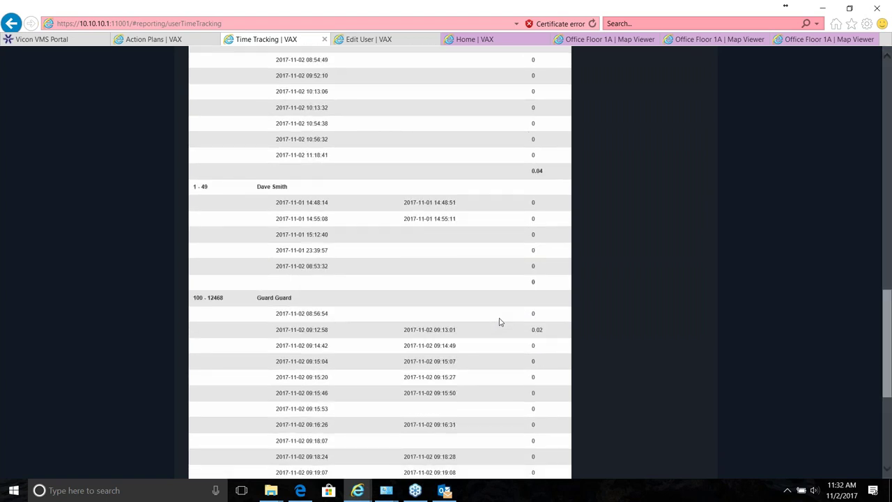
scroll(499, 323, down, 4)
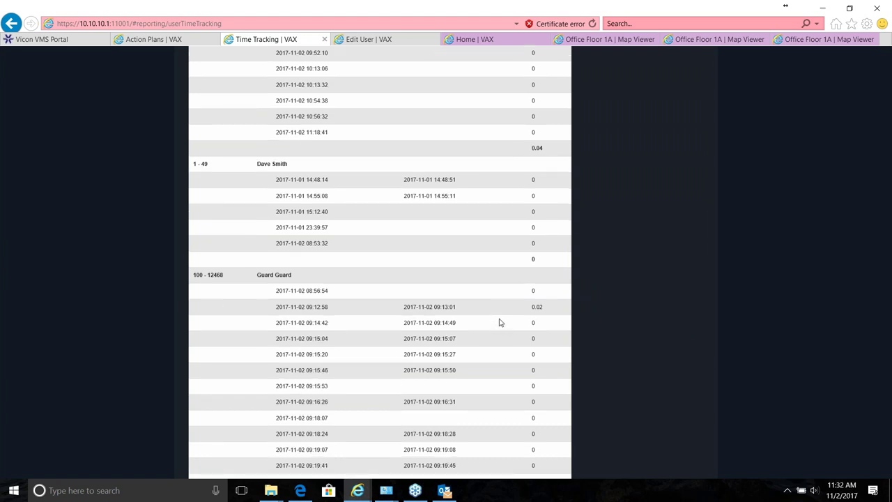
scroll(499, 323, down, 2)
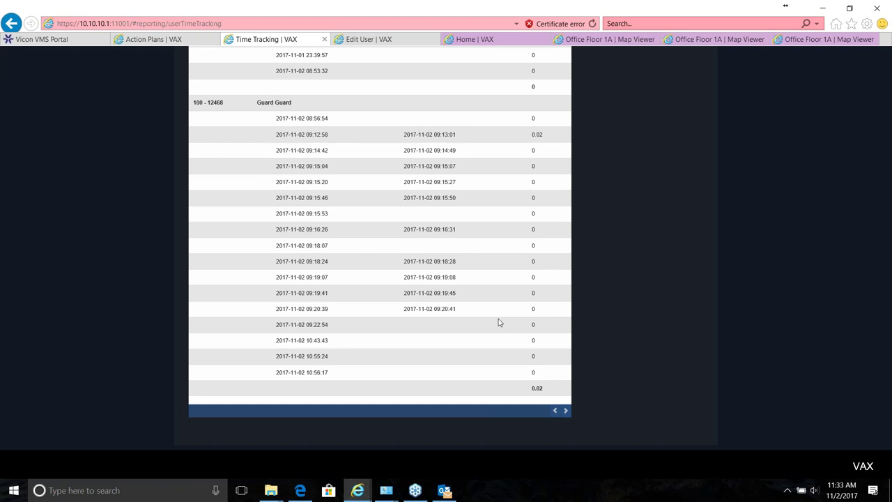
scroll(430, 325, up, 2)
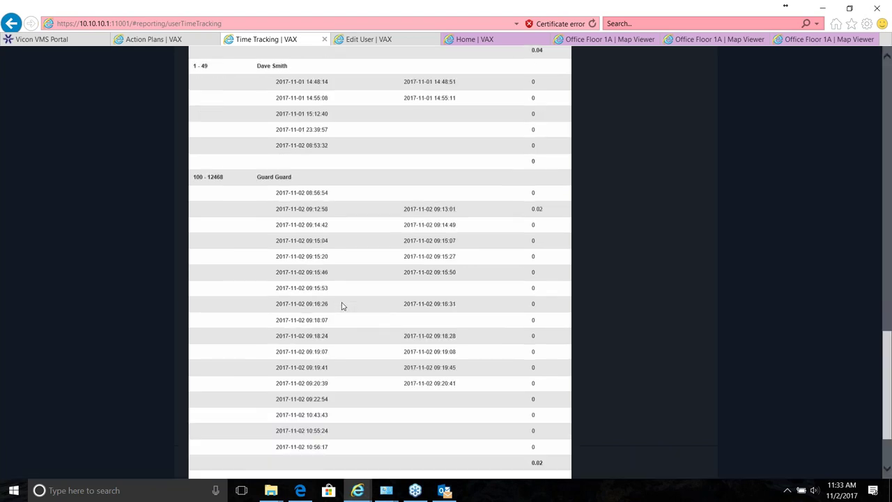
scroll(342, 305, up, 20)
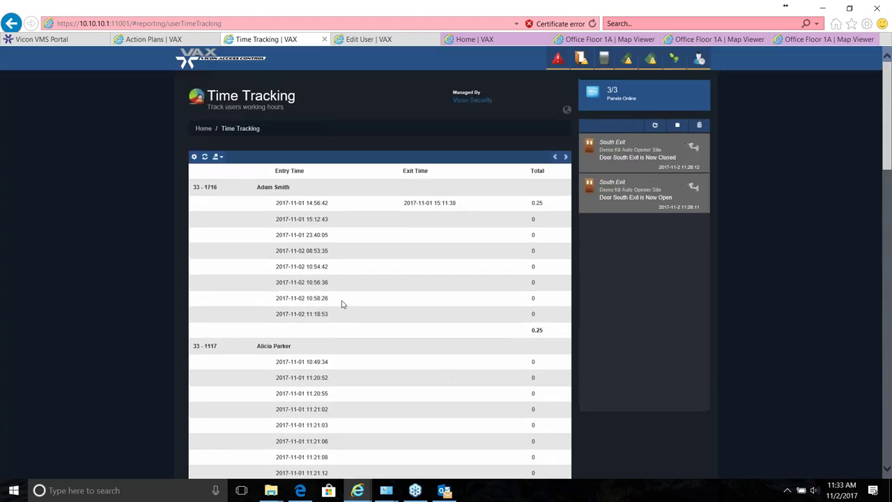
Return to the home page and open Action Plans in the System section.
click(202, 130)
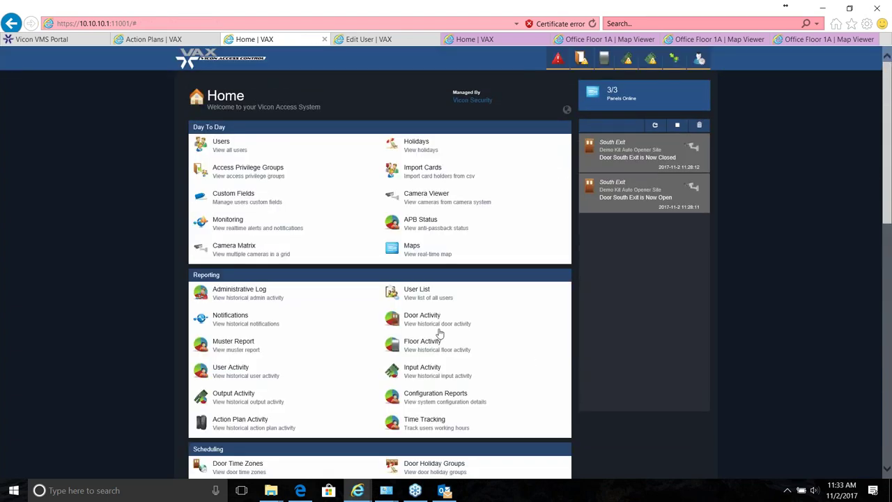
scroll(440, 334, down, 1)
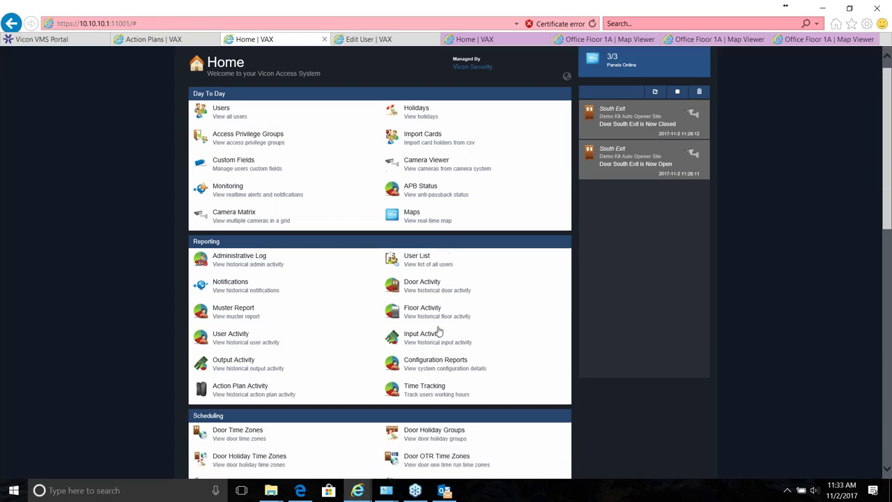
scroll(440, 334, down, 15)
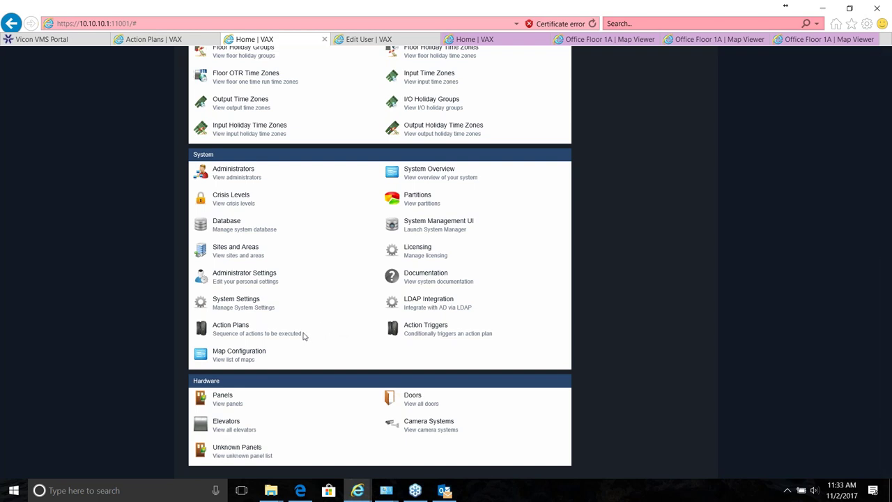
scroll(255, 334, down, 1)
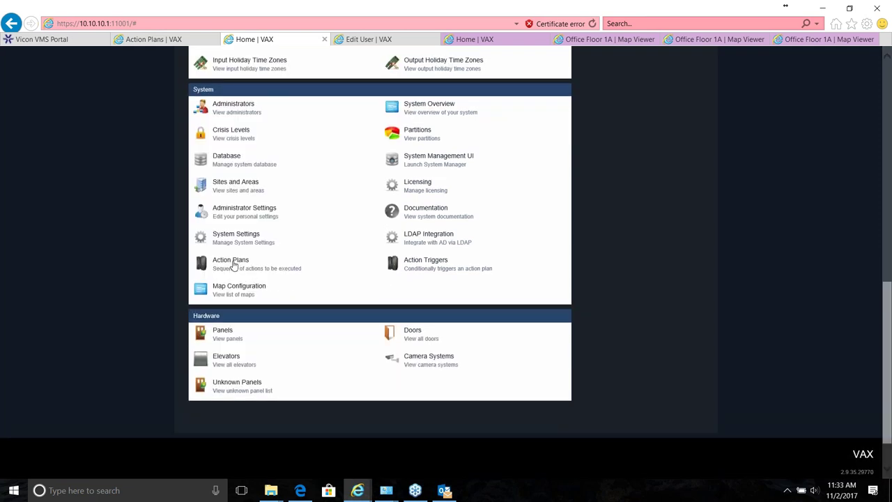
click(237, 267)
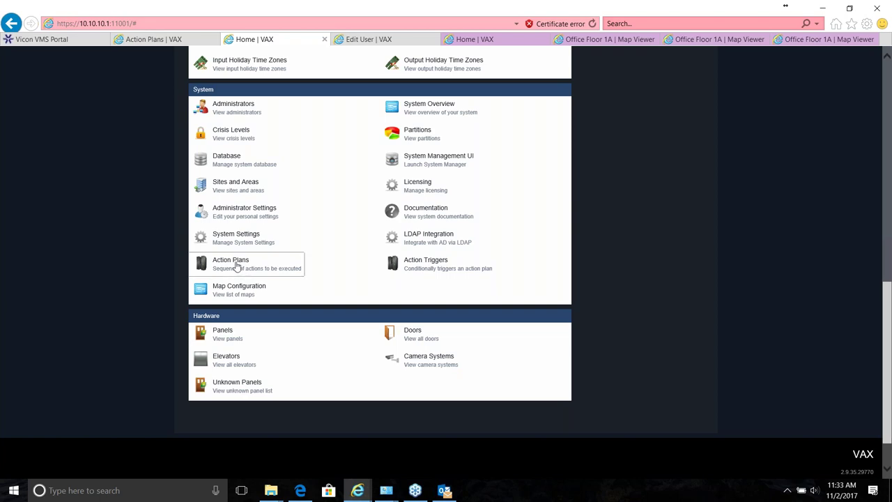
Look through the existing action plans and whether each is a System or Trigger plan.
scroll(237, 267, down, 2)
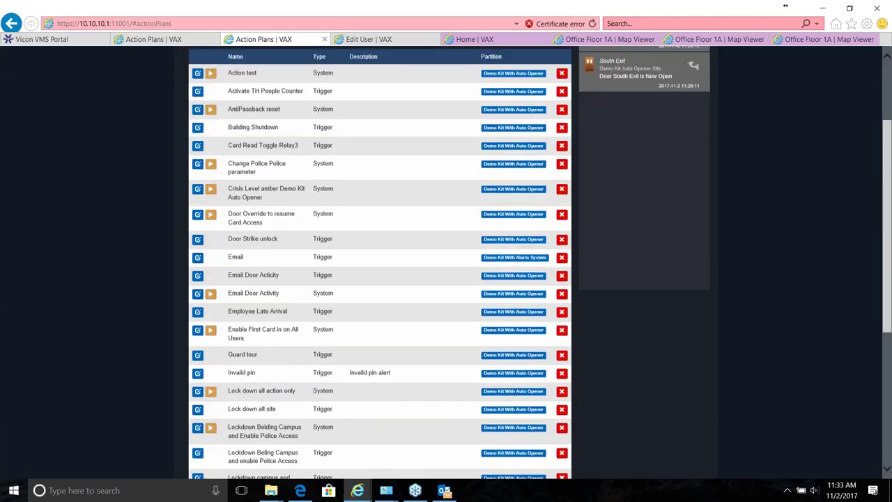
scroll(325, 301, up, 3)
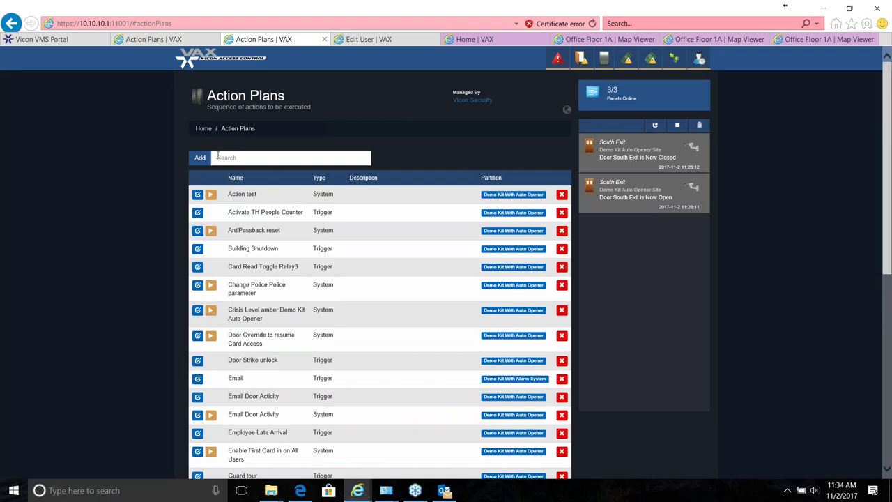
scroll(203, 154, down, 2)
scroll(315, 200, down, 5)
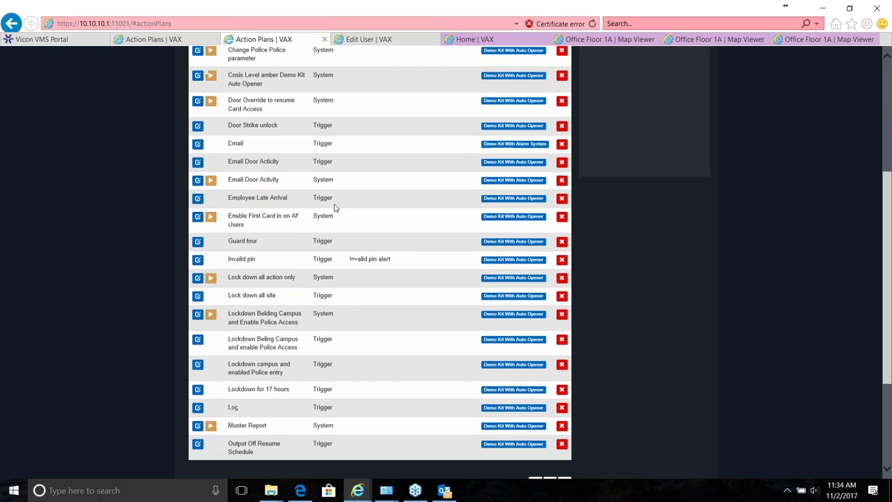
scroll(335, 203, up, 7)
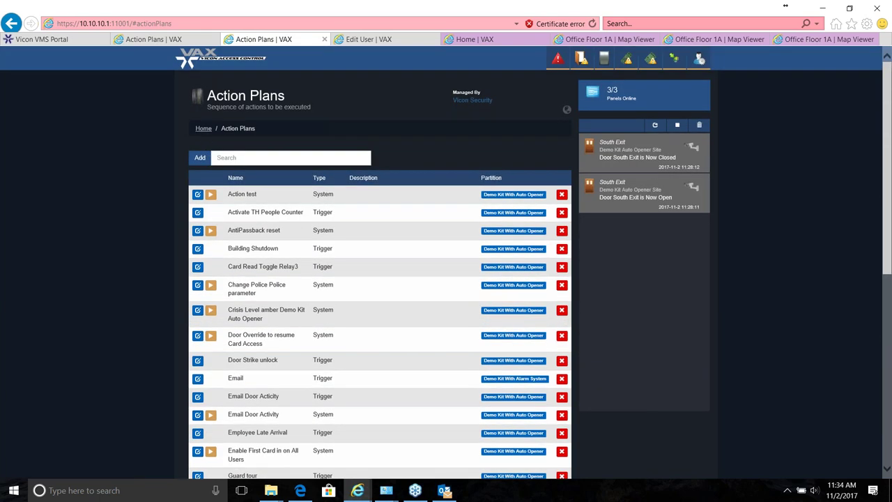
Create an action plan named TEST-ACTION with the plan type System.
click(200, 158)
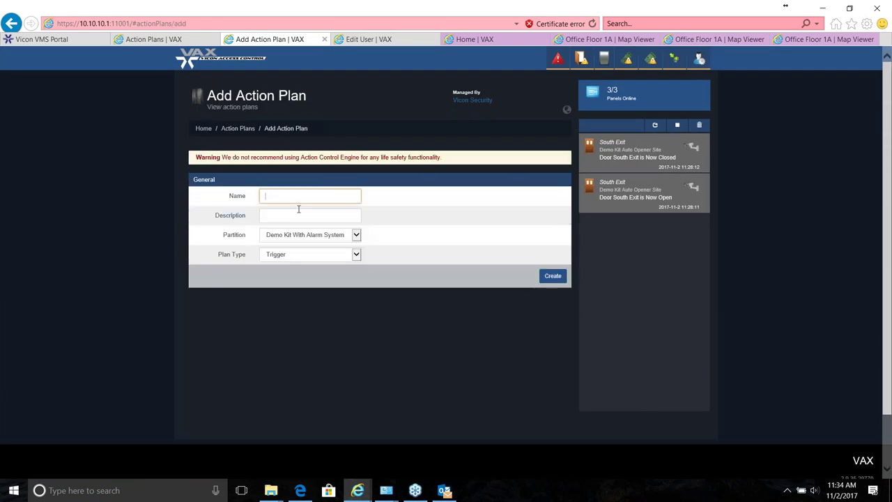
text(T)
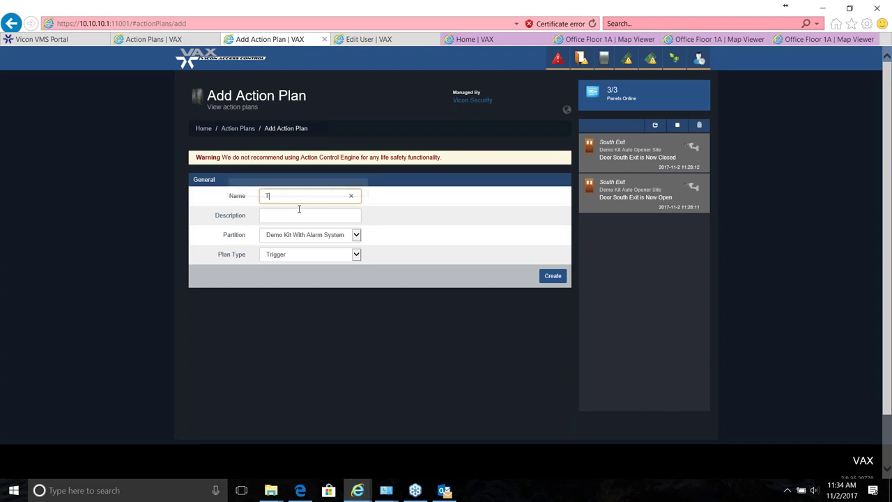
text(EST-ACTION)
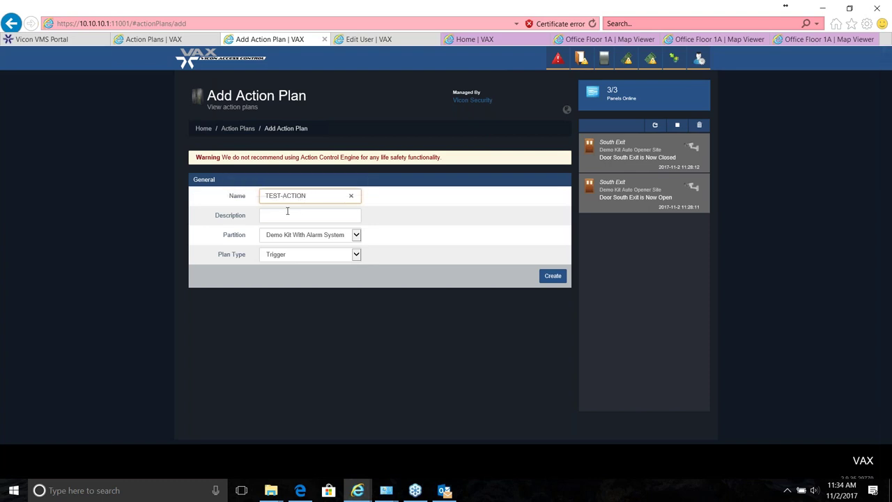
click(356, 255)
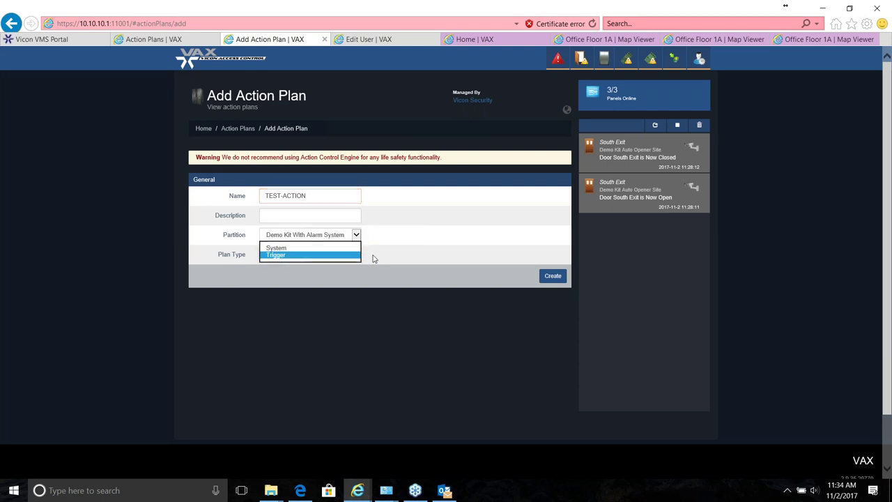
click(373, 259)
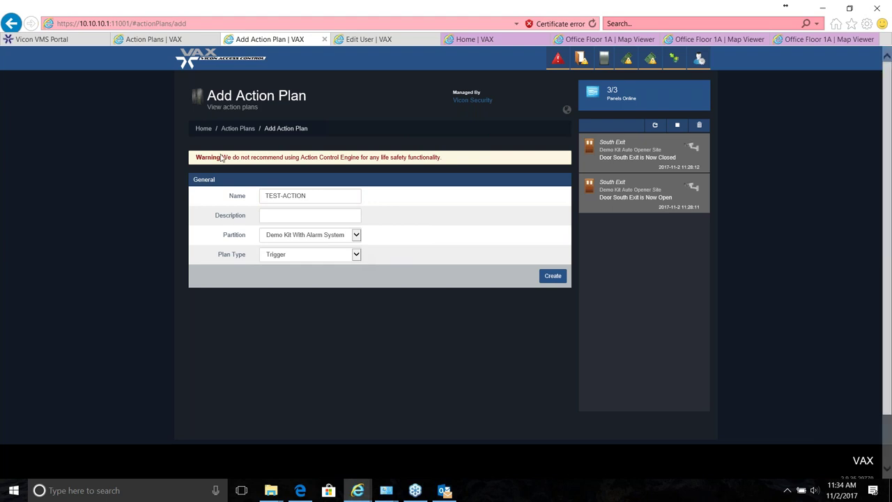
click(355, 260)
click(355, 257)
scroll(342, 253, up, 1)
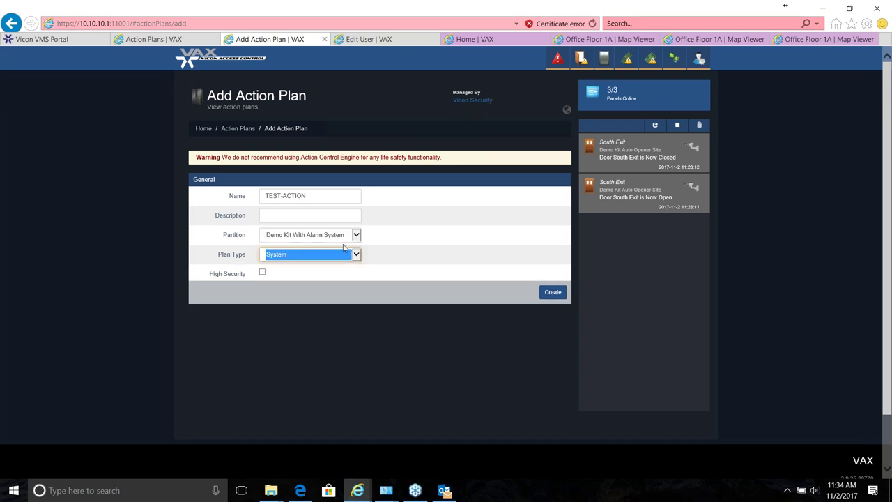
click(552, 292)
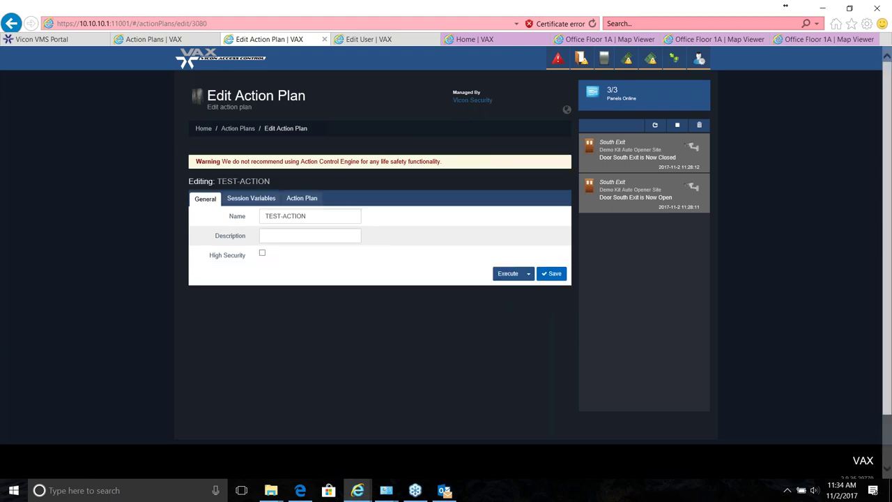
Examine the actions available for TEST-ACTION's initial action, from Anti-passback to User, and close the list without choosing one.
click(306, 201)
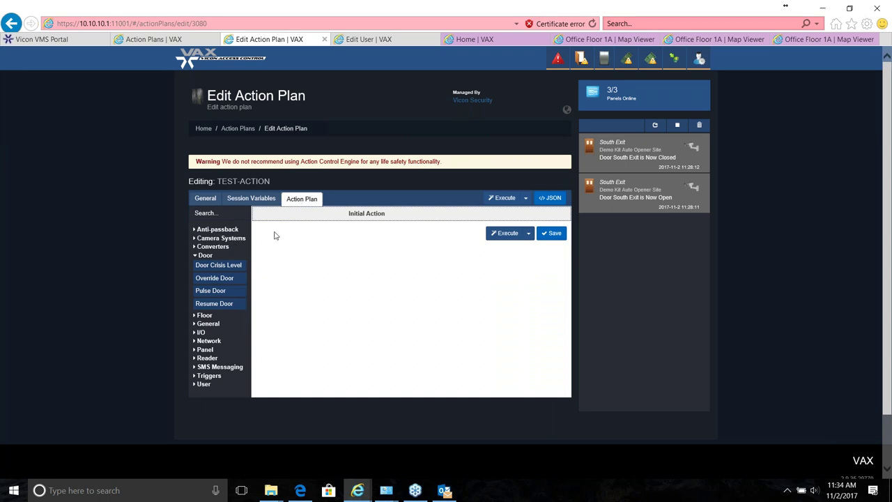
click(295, 215)
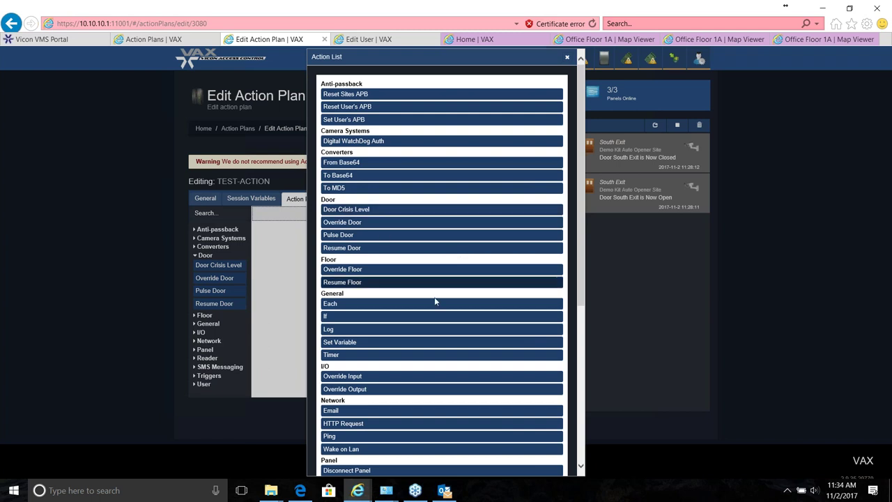
scroll(478, 297, down, 1)
scroll(478, 297, down, 2)
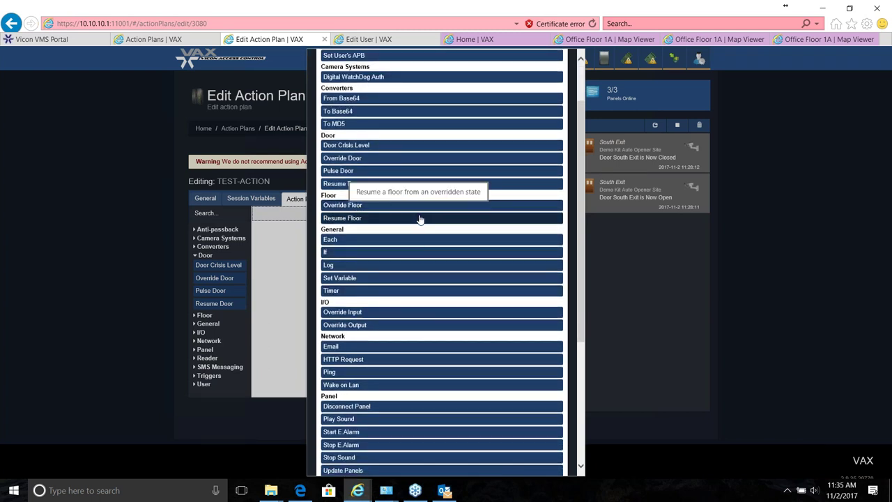
scroll(428, 246, down, 3)
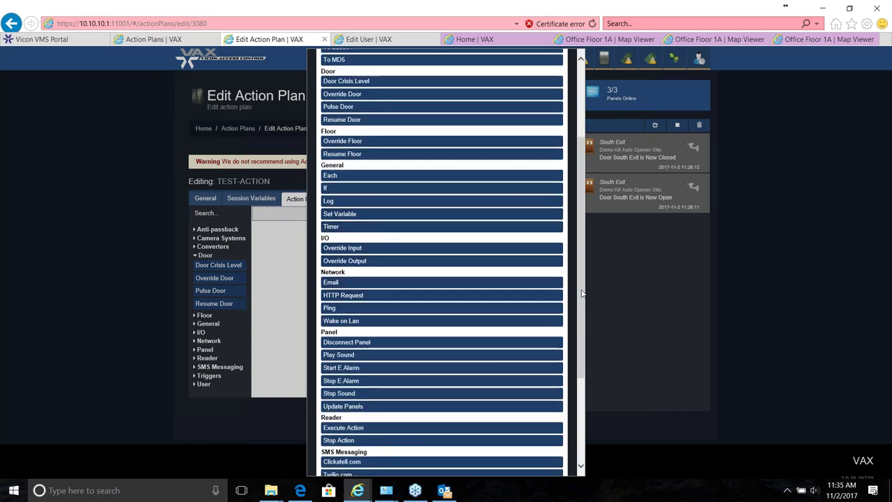
drag(580, 288, 575, 313)
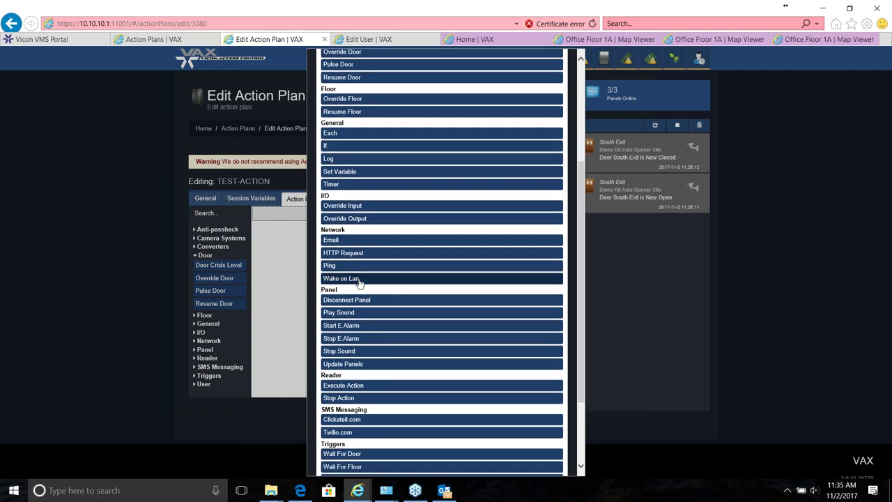
scroll(359, 280, down, 1)
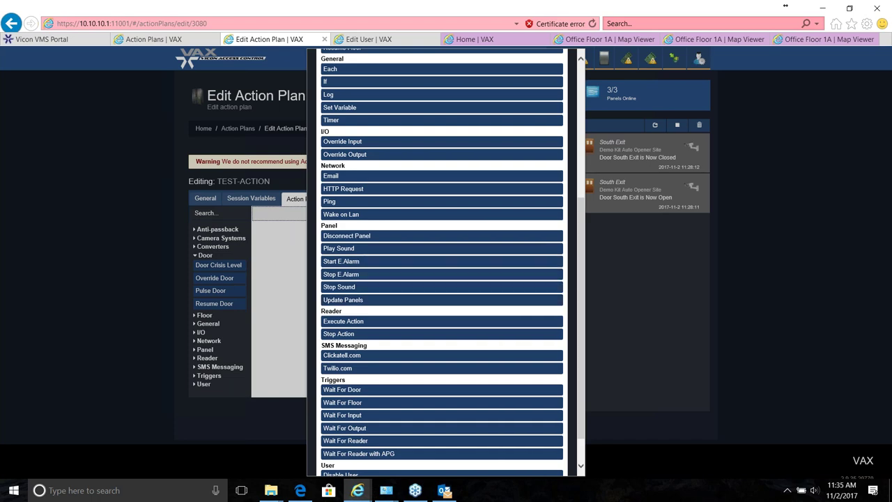
scroll(442, 314, down, 2)
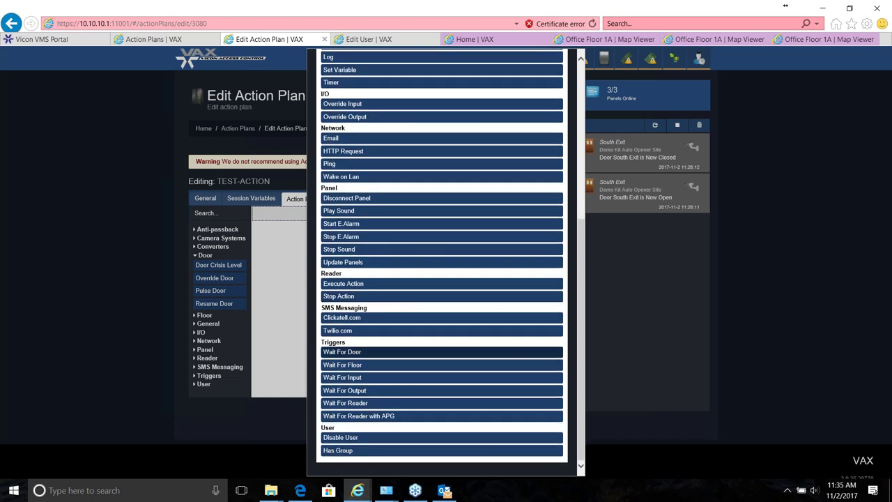
scroll(521, 350, up, 6)
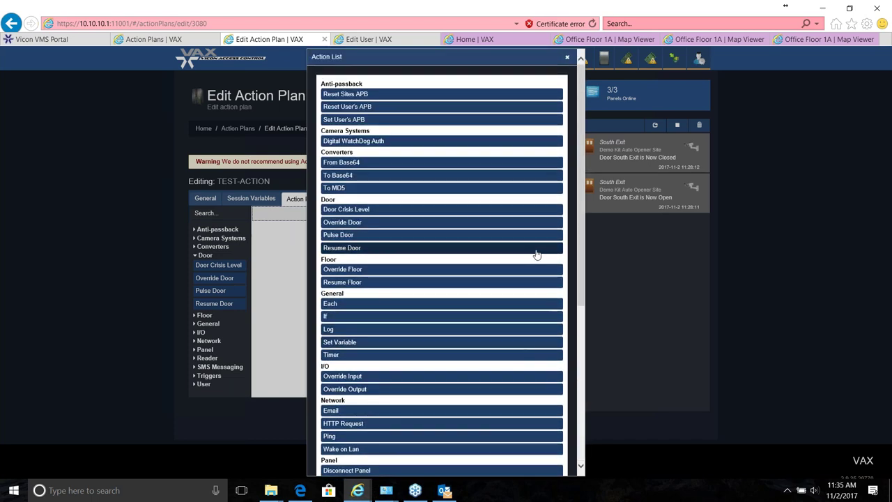
click(569, 58)
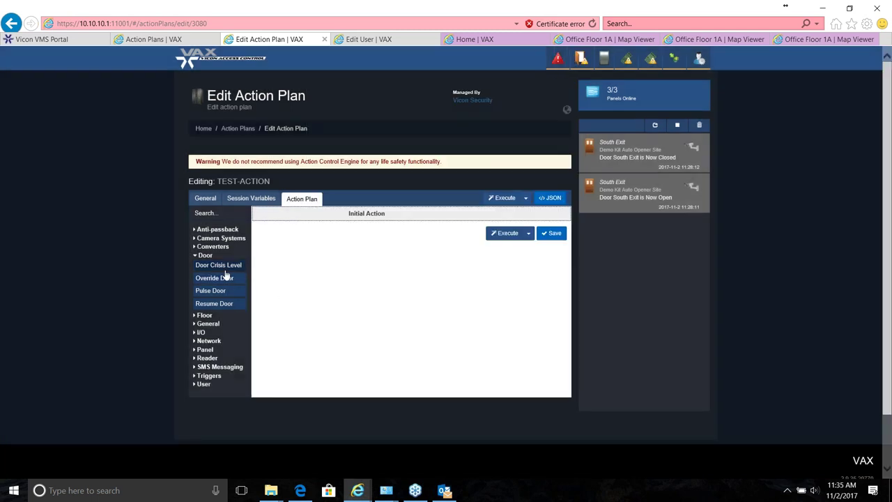
Add an Override Door action as TEST-ACTION's initial action, with door test-door and mode Lockdown.
drag(223, 279, 324, 214)
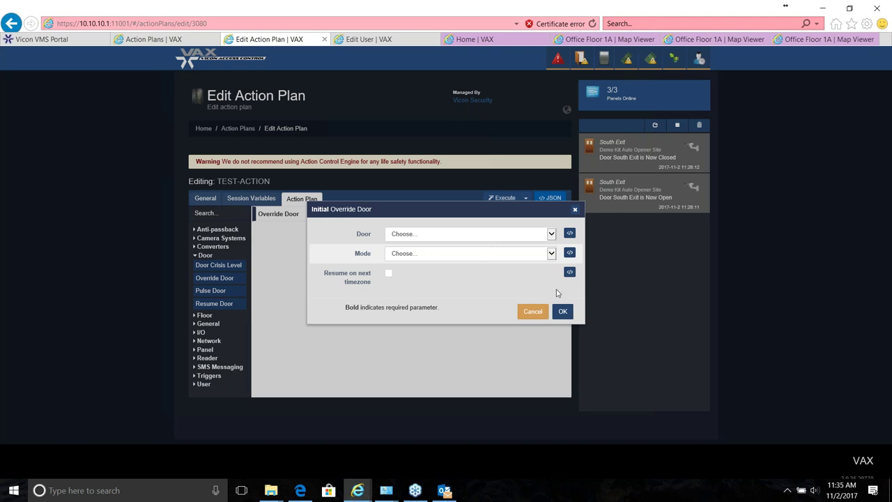
click(552, 237)
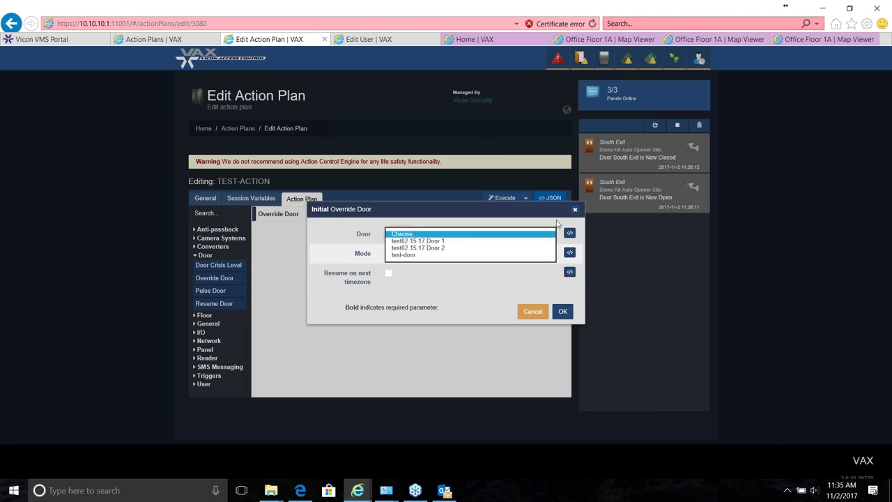
click(507, 252)
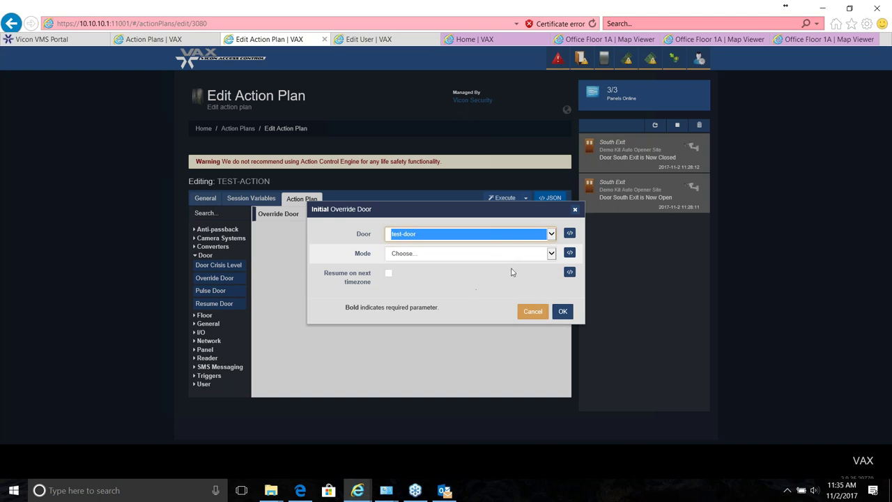
click(552, 256)
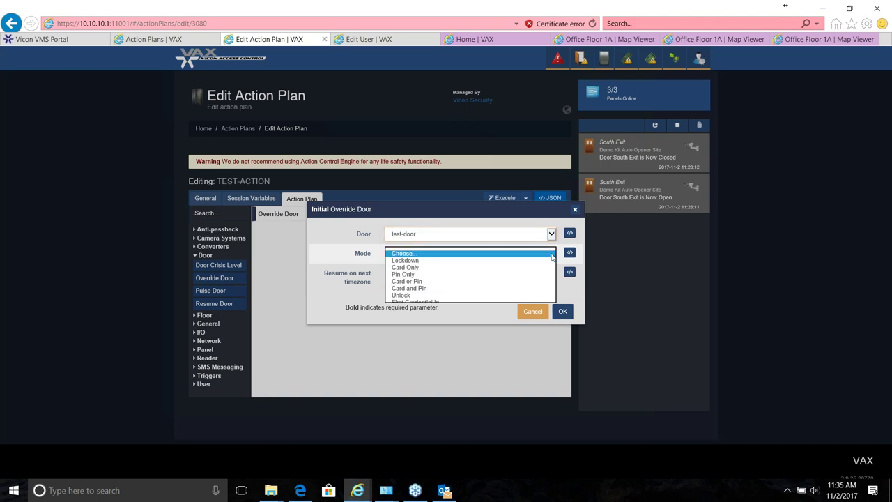
click(543, 260)
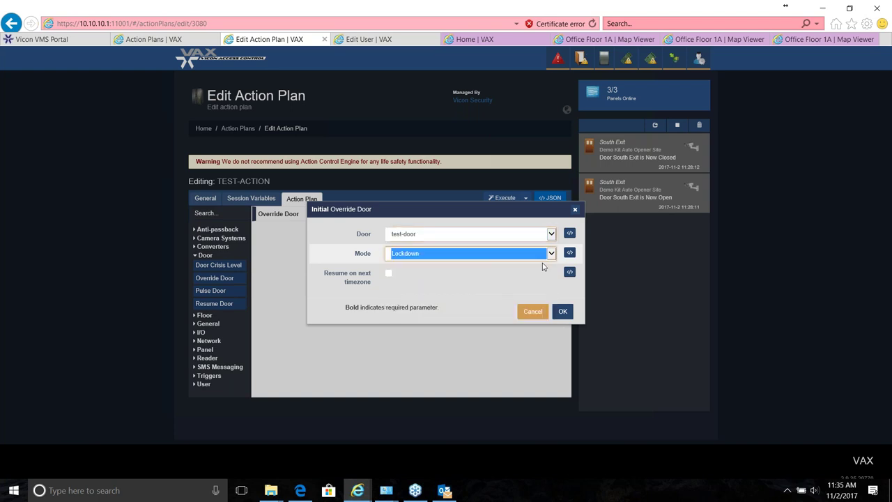
click(563, 310)
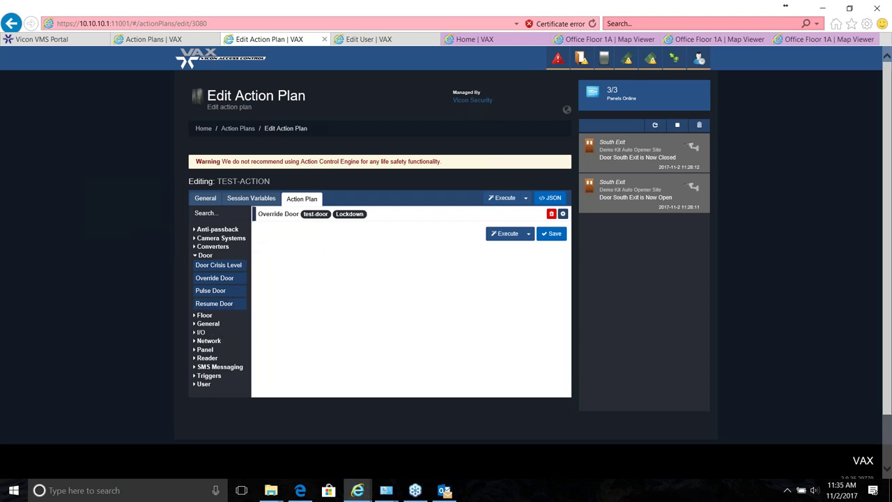
click(201, 332)
drag(222, 297, 396, 248)
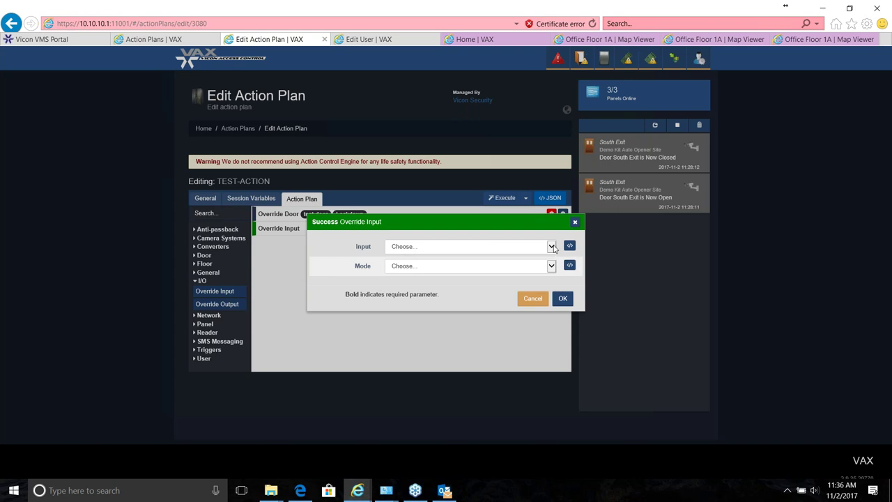
click(552, 246)
click(553, 255)
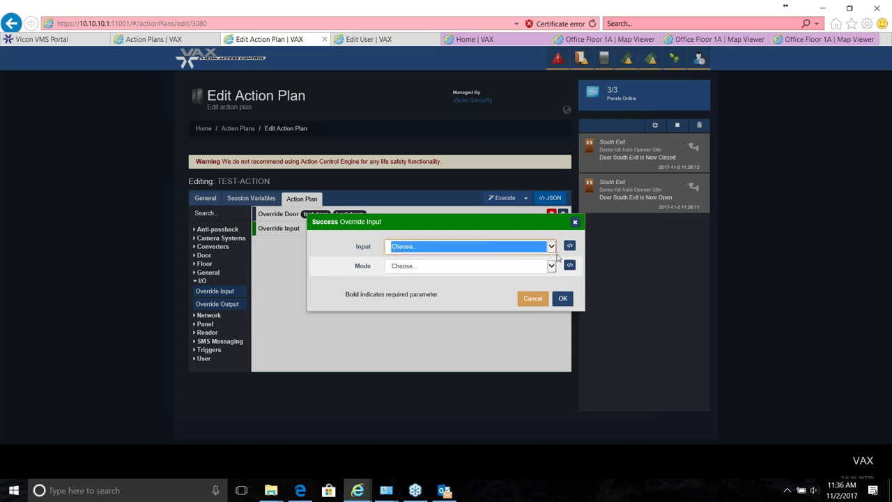
click(555, 249)
click(555, 249)
click(551, 266)
click(541, 280)
click(575, 222)
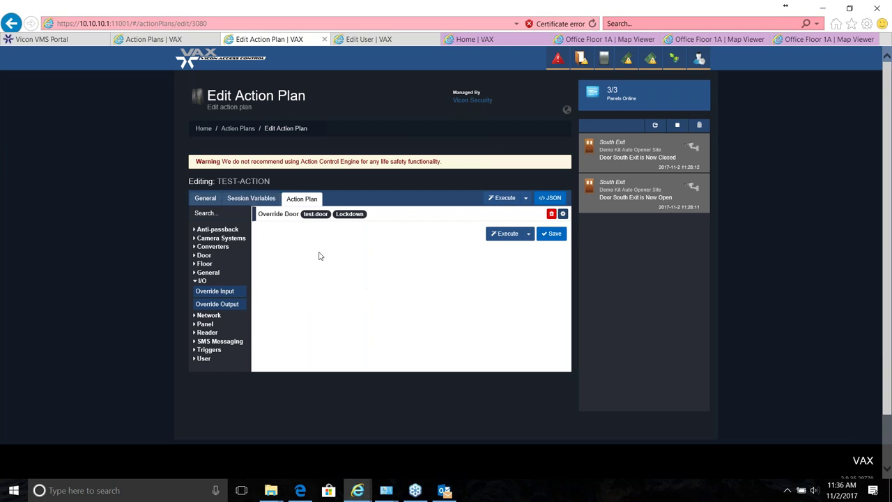
Return to the Action Plans list, saving the changes to TEST-ACTION.
click(239, 128)
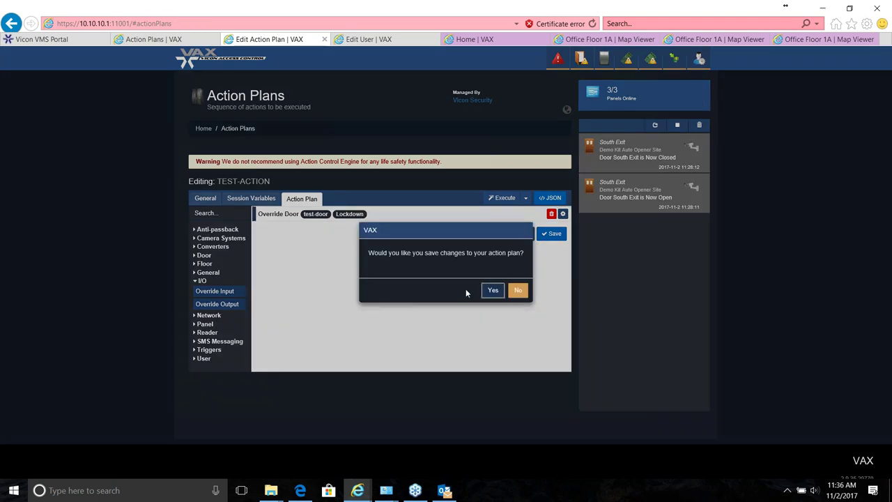
click(491, 290)
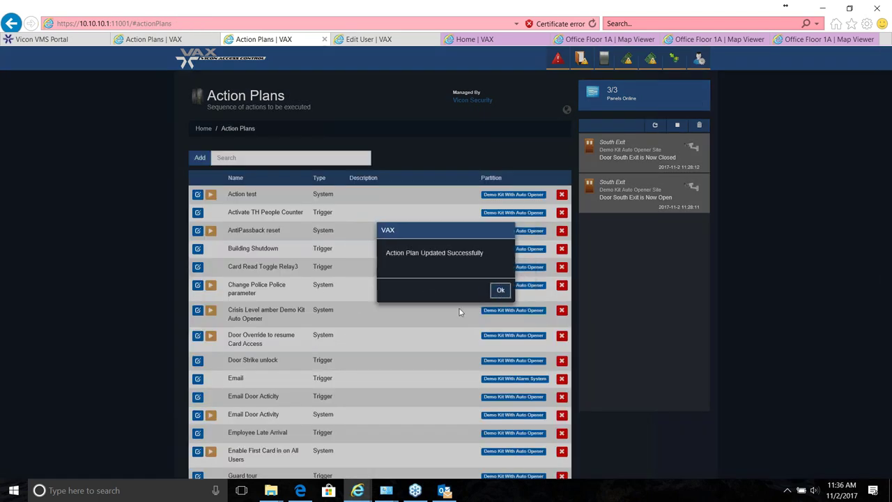
click(502, 291)
Review the plan names and partitions in the Action Plans list.
scroll(381, 349, down, 1)
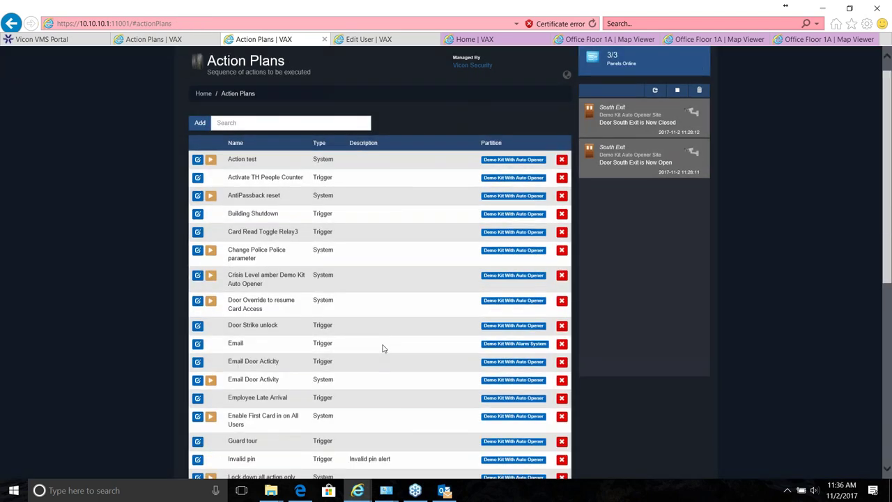
scroll(383, 349, down, 3)
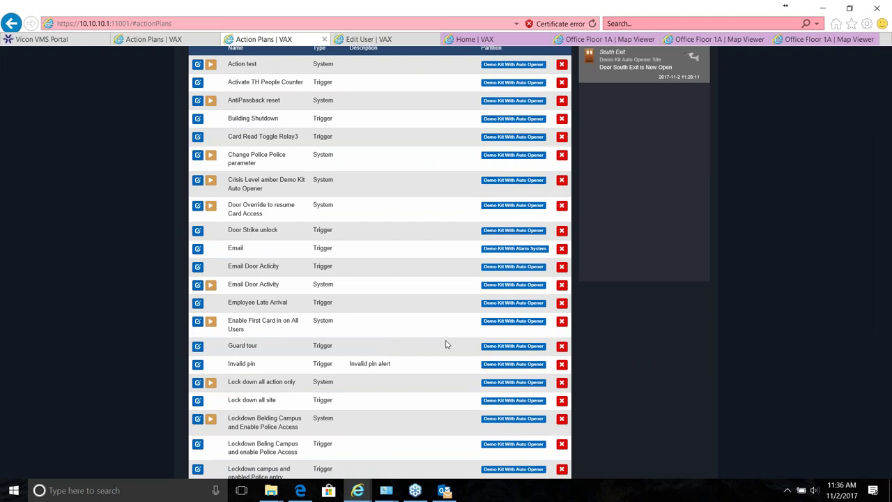
scroll(447, 343, up, 2)
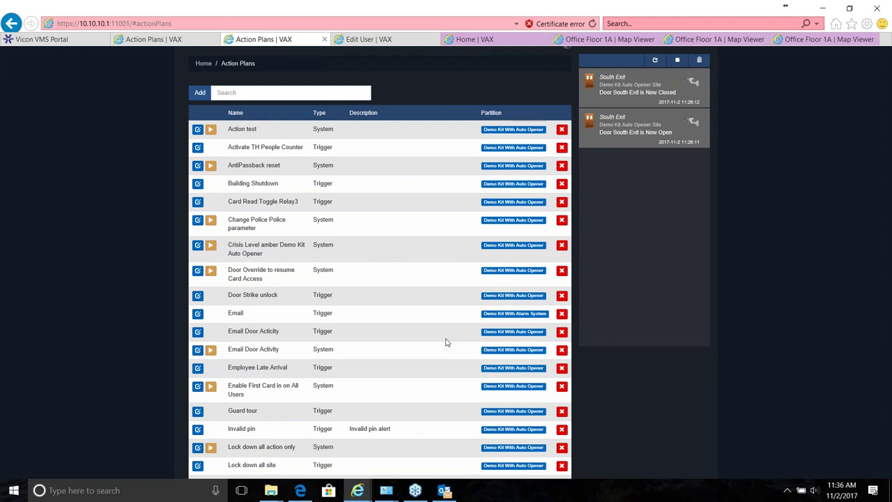
scroll(447, 343, up, 1)
scroll(447, 342, up, 1)
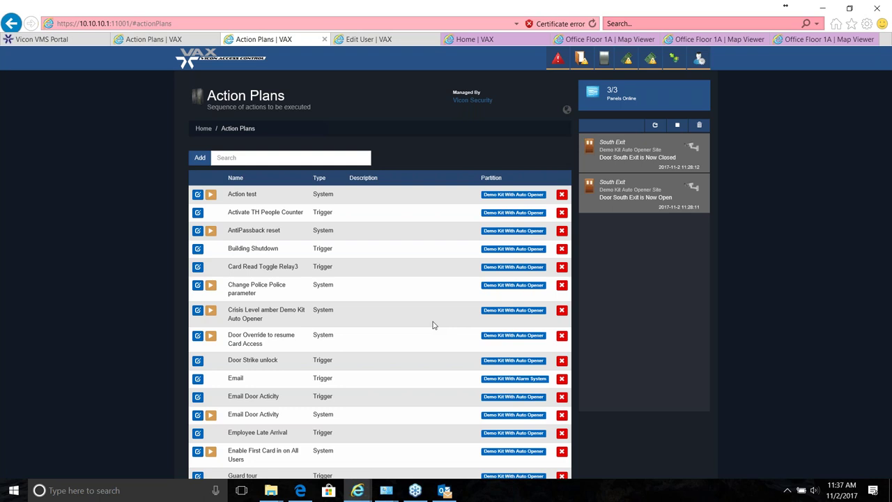
Open the actions of the trigger-type Lockdown Beling Campus and enable Police Access plan and review its initial HTTP Request settings.
scroll(432, 325, down, 3)
scroll(336, 353, down, 1)
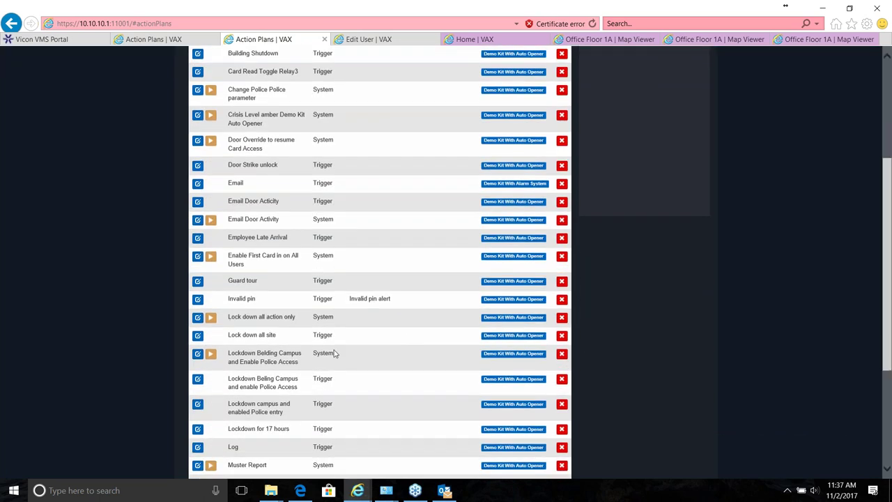
click(198, 381)
click(301, 199)
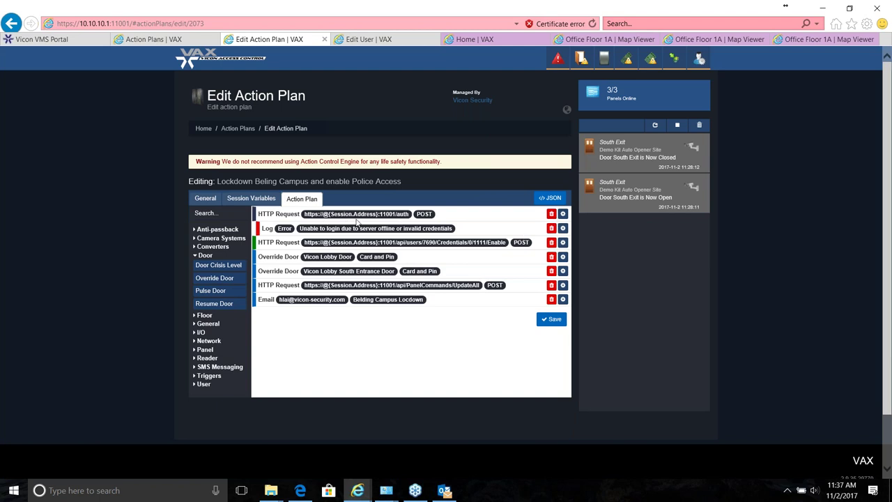
click(563, 214)
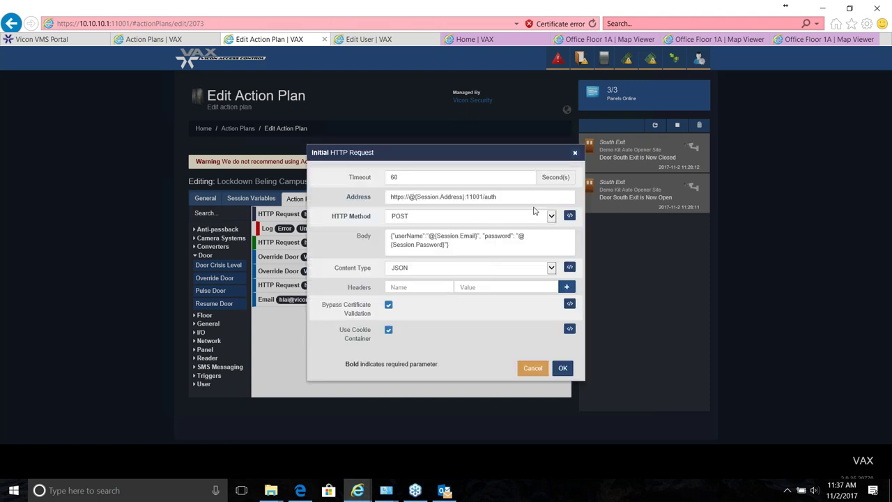
click(563, 369)
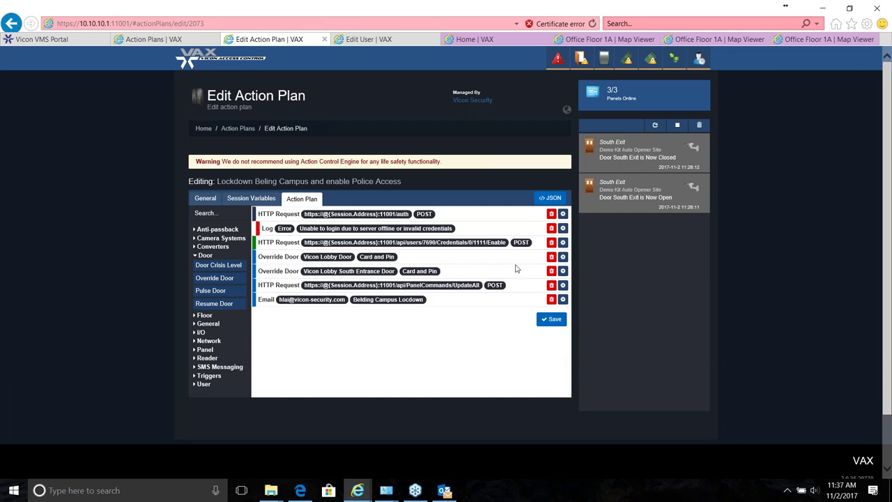
Examine the user and credential parts of the address in the plan's Success HTTP Request, then close its settings.
click(563, 243)
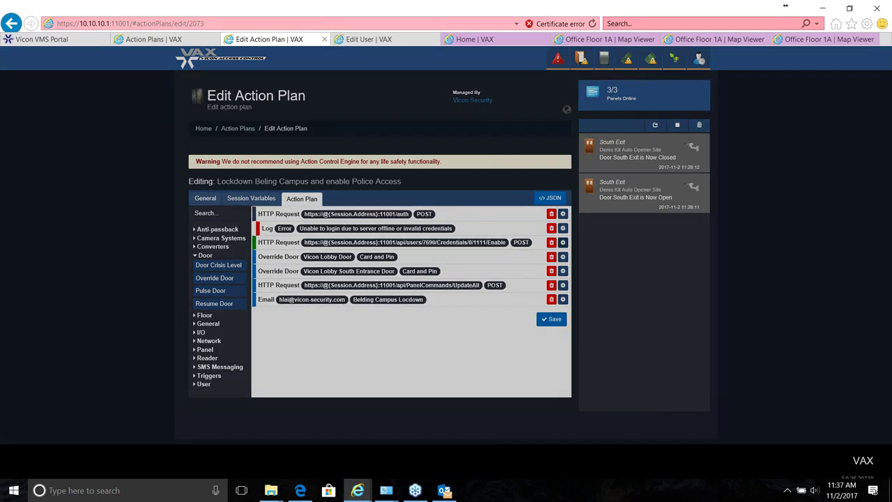
drag(489, 197, 551, 206)
click(508, 201)
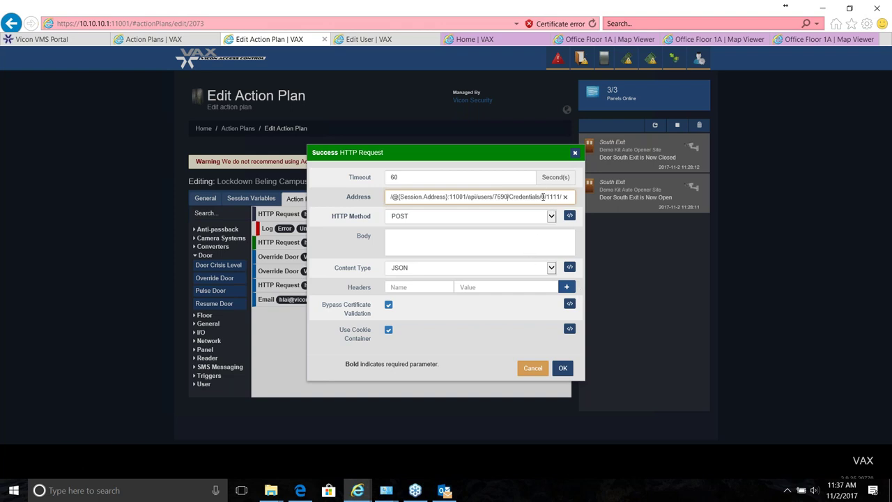
drag(509, 197, 561, 201)
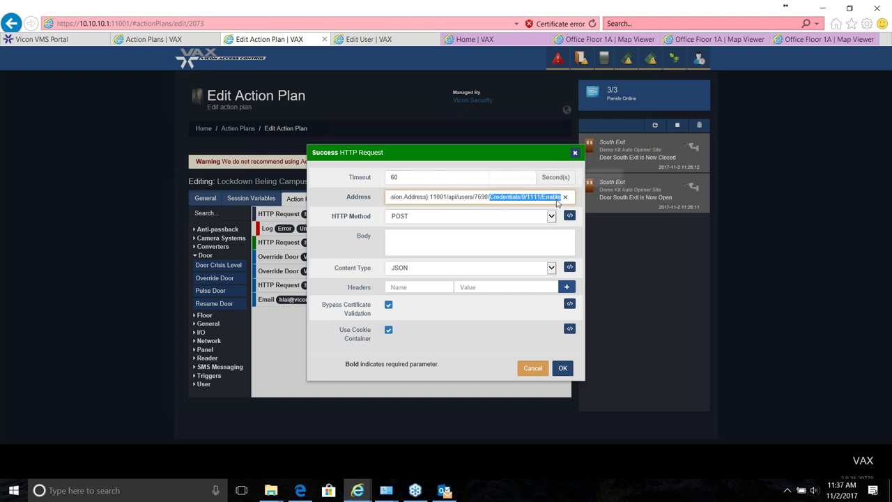
click(558, 201)
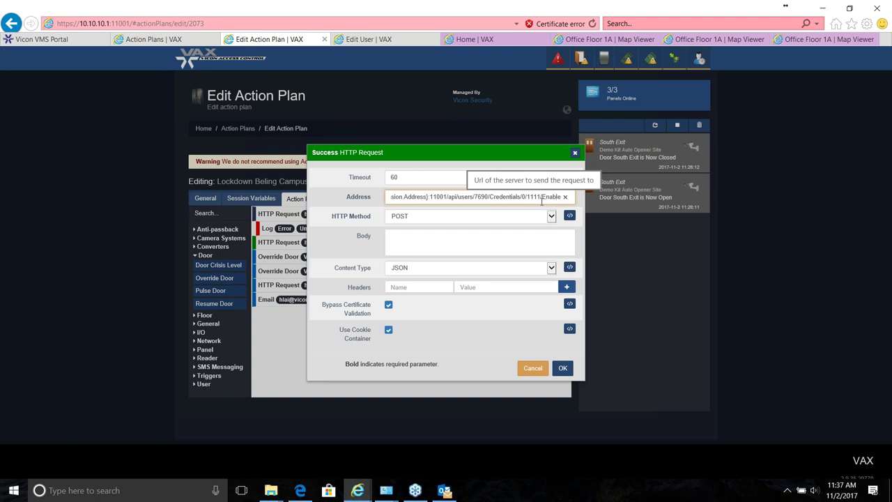
click(562, 368)
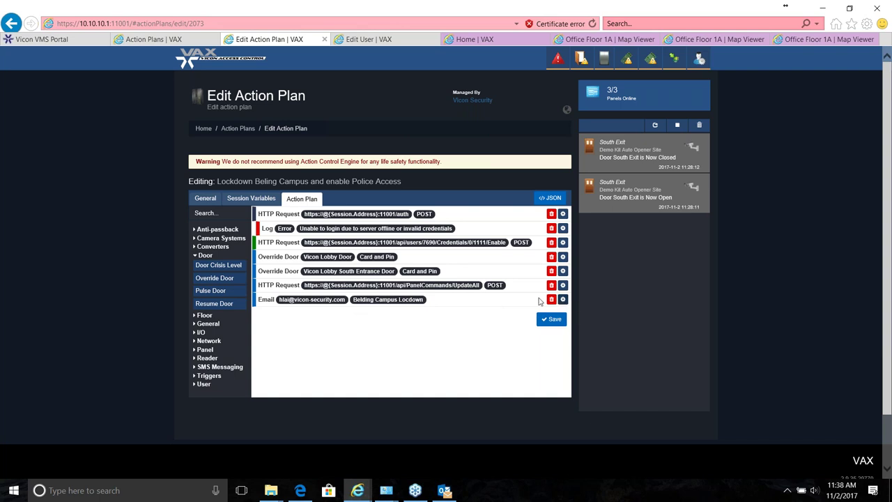
Review the campus lockdown plan's Email action and return to the Action Plans list, saving the plan.
click(562, 299)
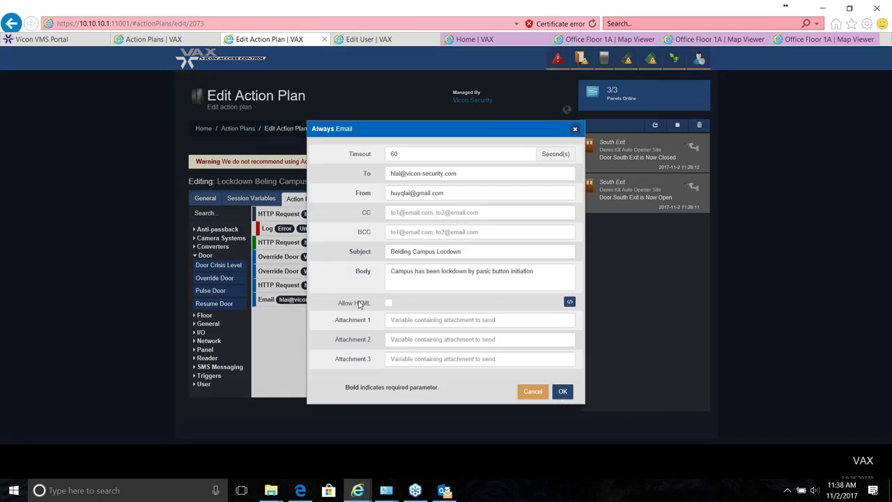
click(563, 392)
click(563, 392)
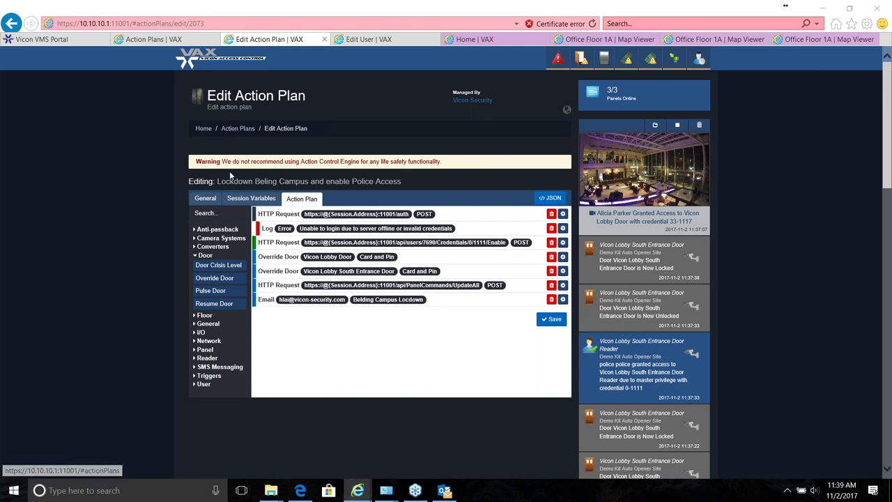
click(231, 131)
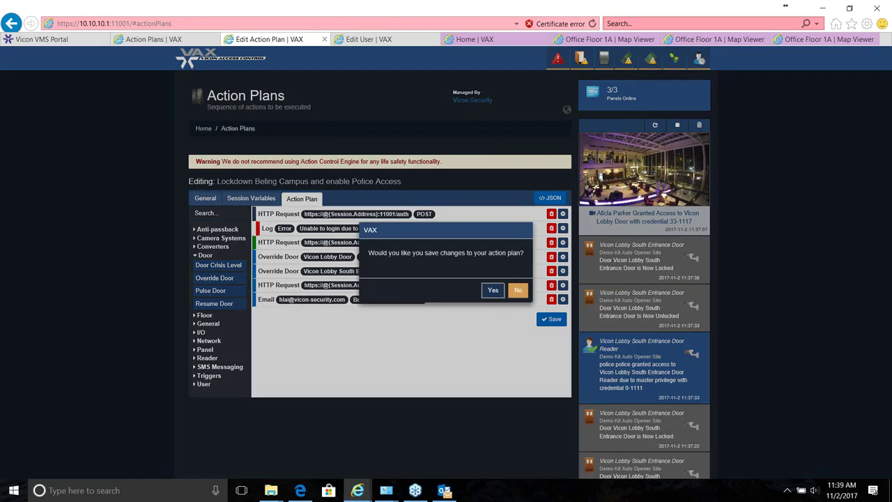
click(492, 290)
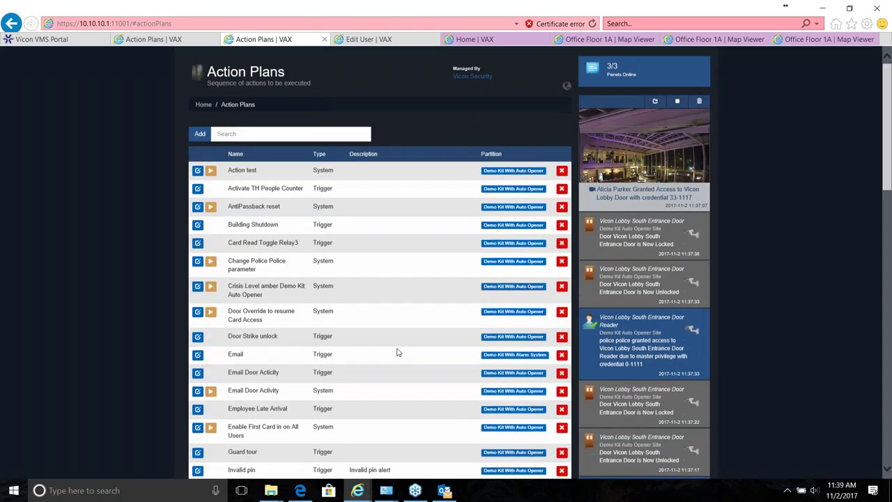
Open the Guard tour plan's actions and review the Wait For Reader settings for the Vicon Lobby South Entrance Door Reader.
scroll(396, 354, down, 4)
click(198, 220)
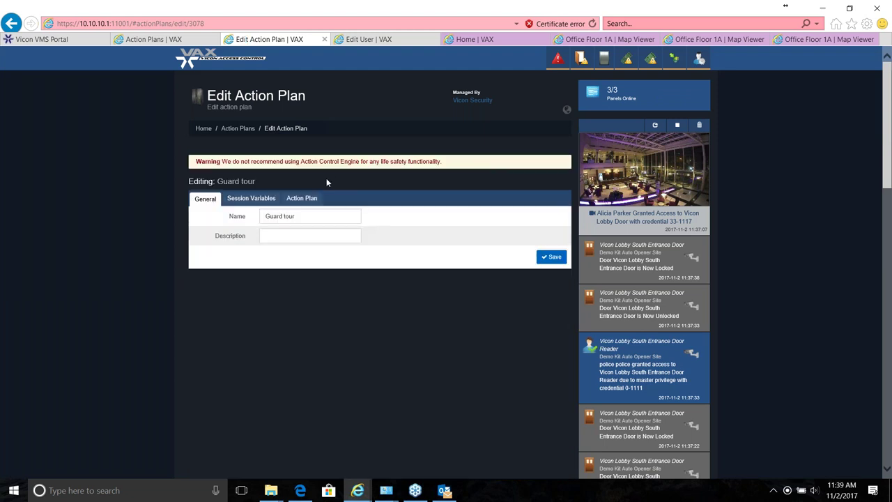
click(302, 199)
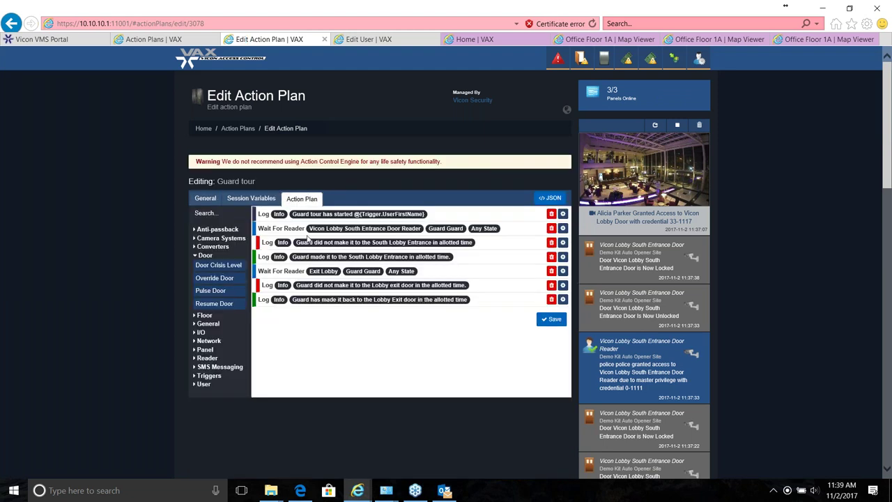
click(563, 228)
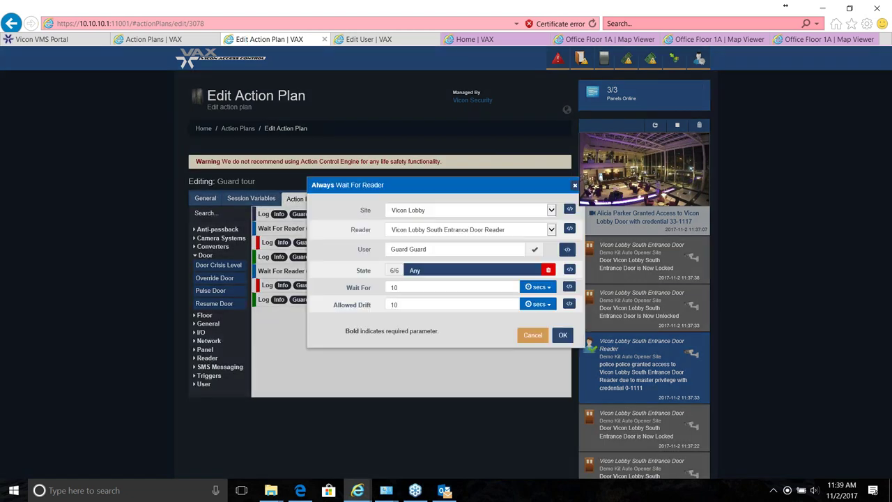
click(563, 335)
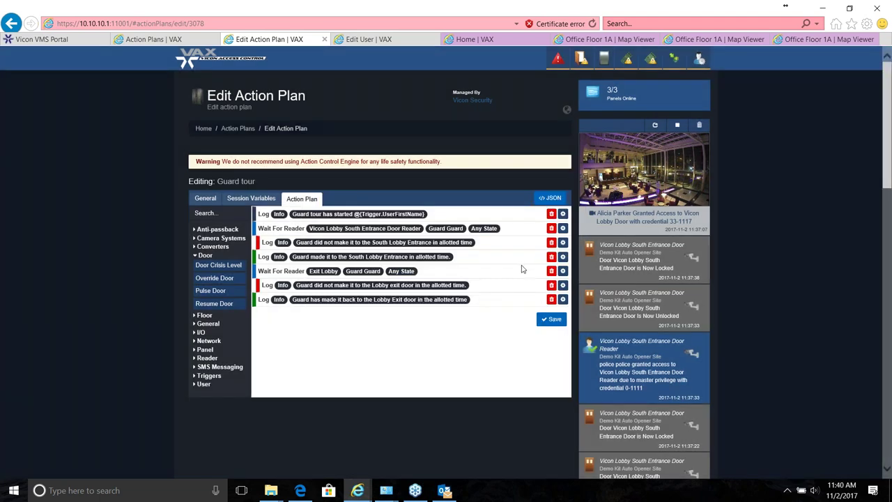
Review the Guard tour plan's Wait For Reader settings for the Exit Lobby reader, including wait time and allowed drift.
click(562, 272)
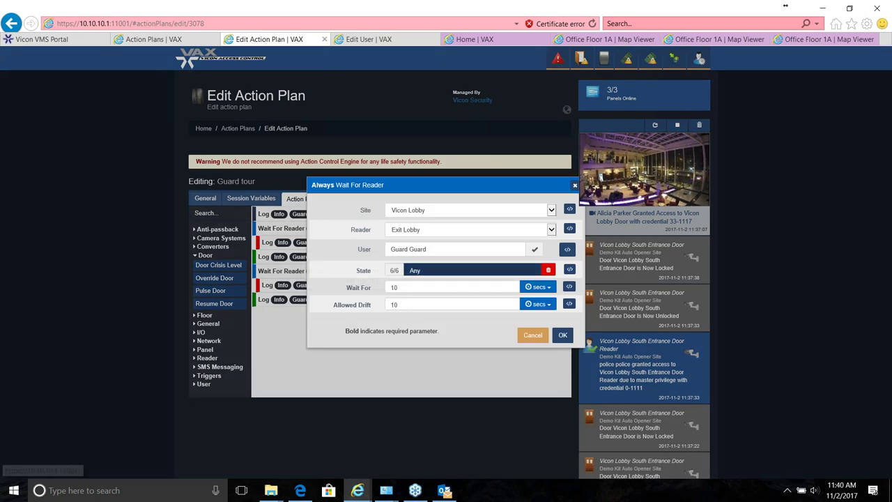
click(576, 187)
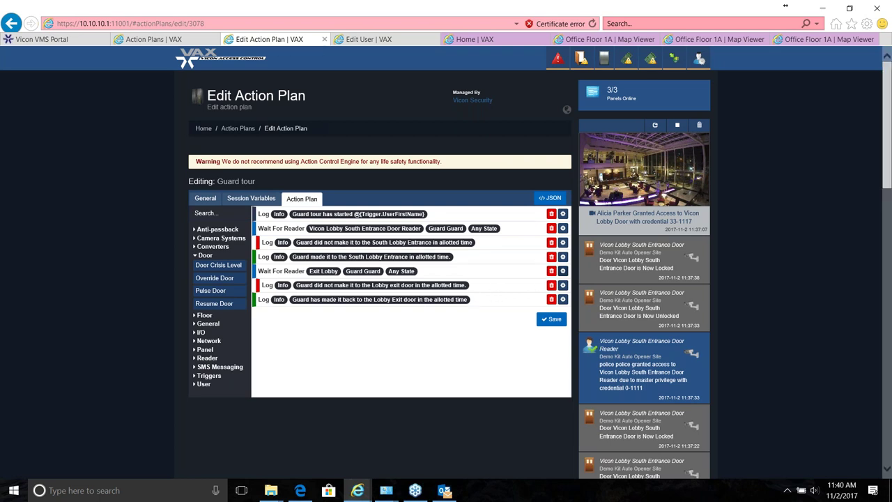
click(563, 272)
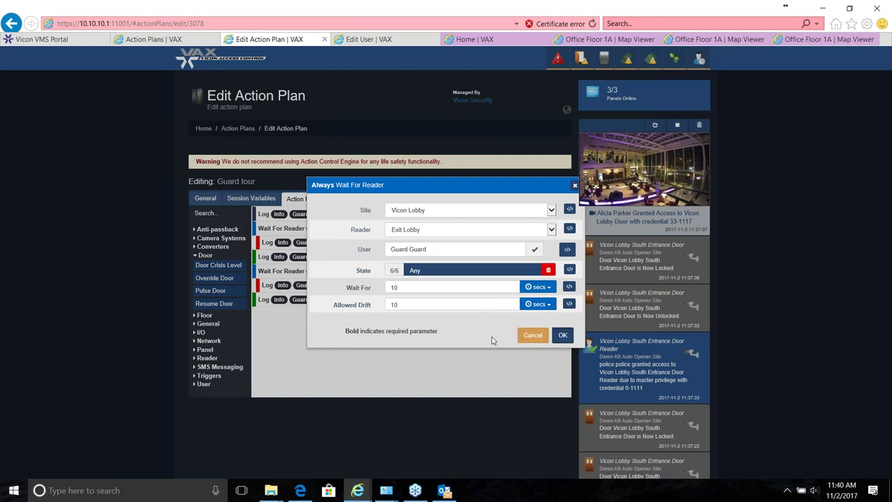
click(562, 335)
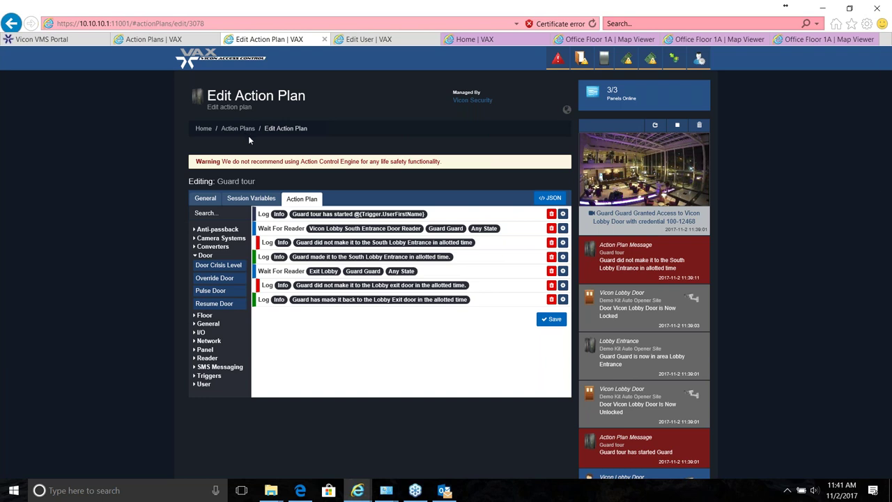
Resume both doors of the Demo Kit Auto Opener Site from their override and close the door override controls.
click(582, 58)
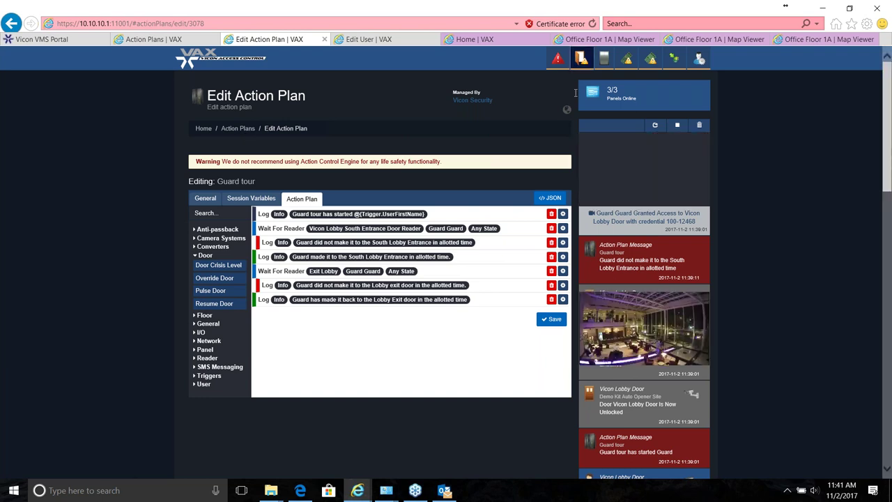
click(186, 161)
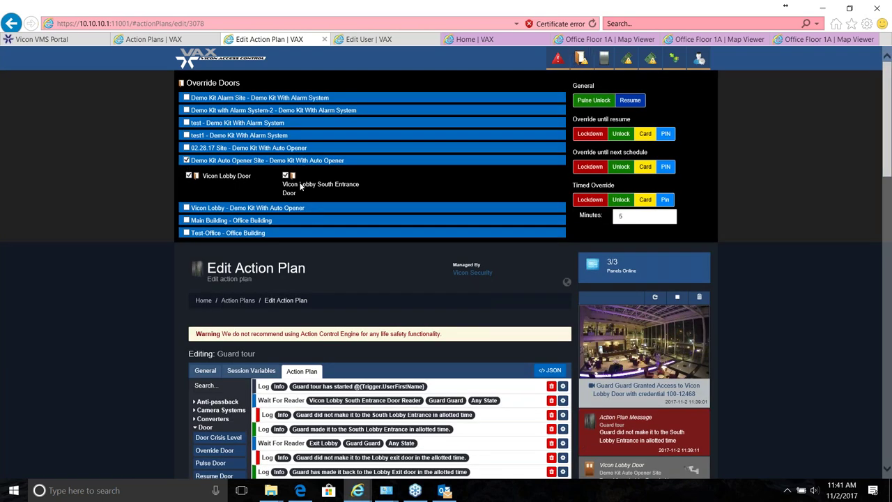
click(624, 102)
click(581, 58)
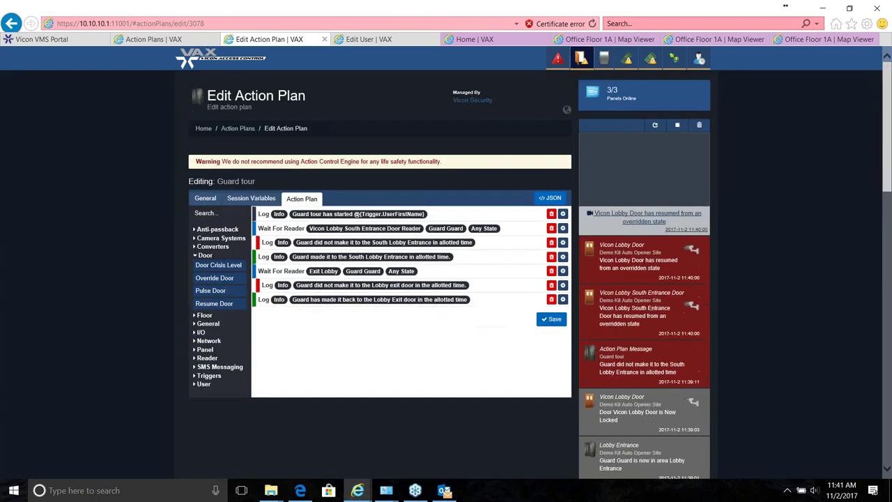
Return to the Action Plans list, saving the Guard tour plan, and look through the listed plans.
click(238, 129)
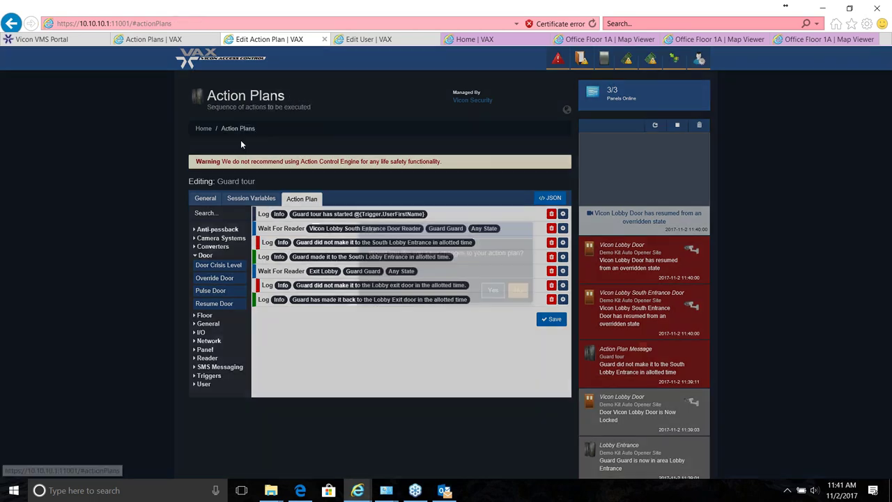
click(492, 291)
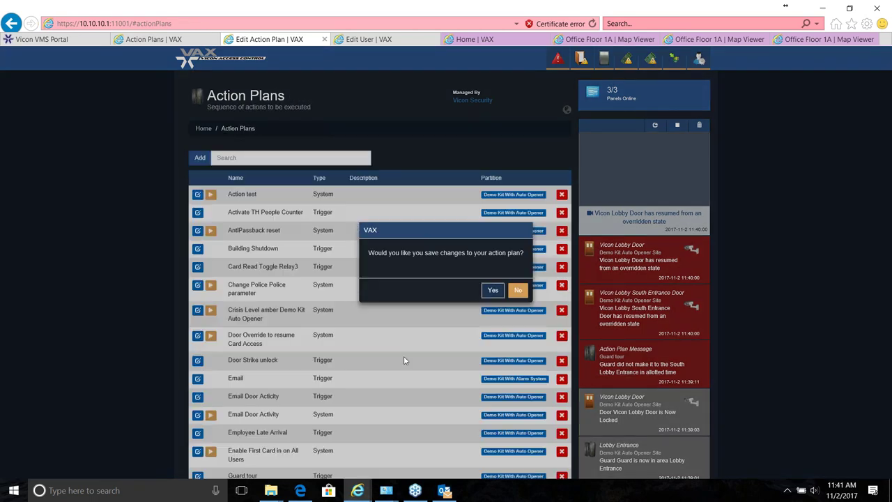
scroll(403, 350, down, 3)
scroll(401, 350, down, 2)
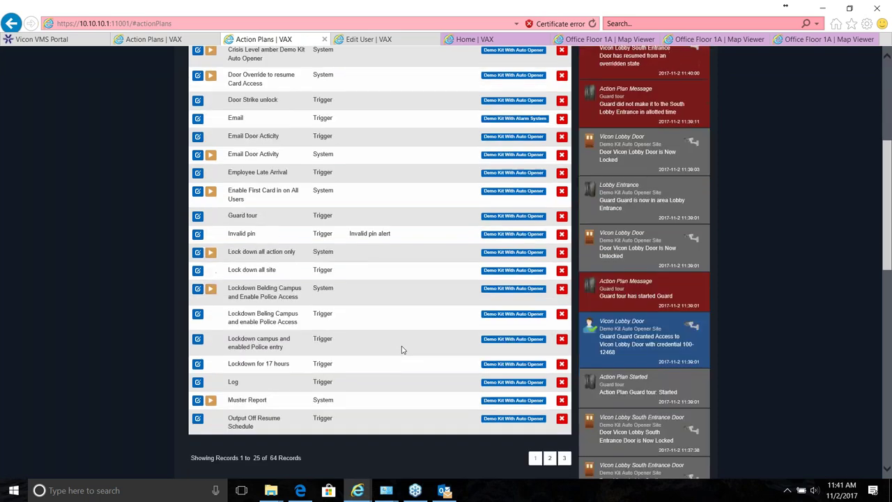
scroll(402, 350, up, 5)
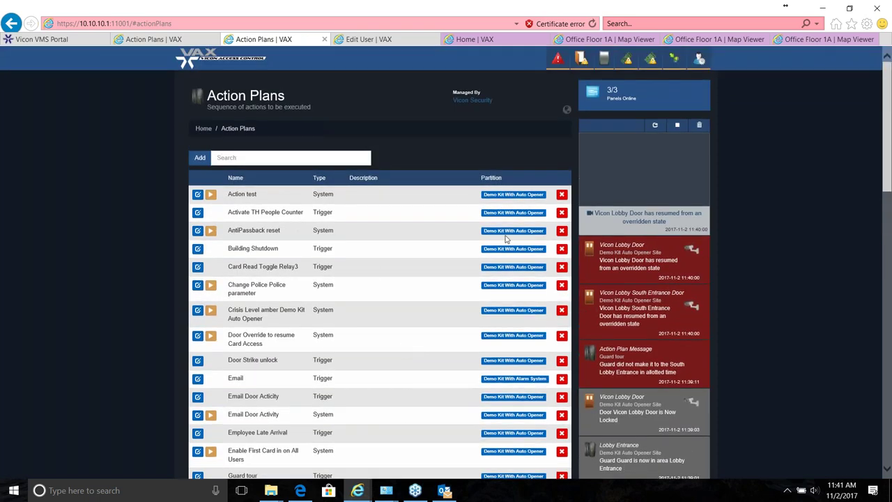
Open the Lock down all site plan and show its sequence of actions.
scroll(490, 263, down, 3)
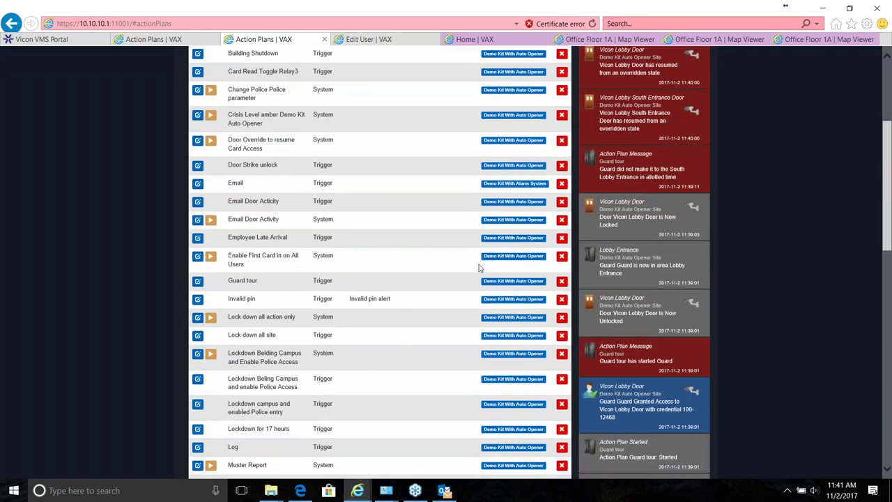
click(197, 335)
click(306, 200)
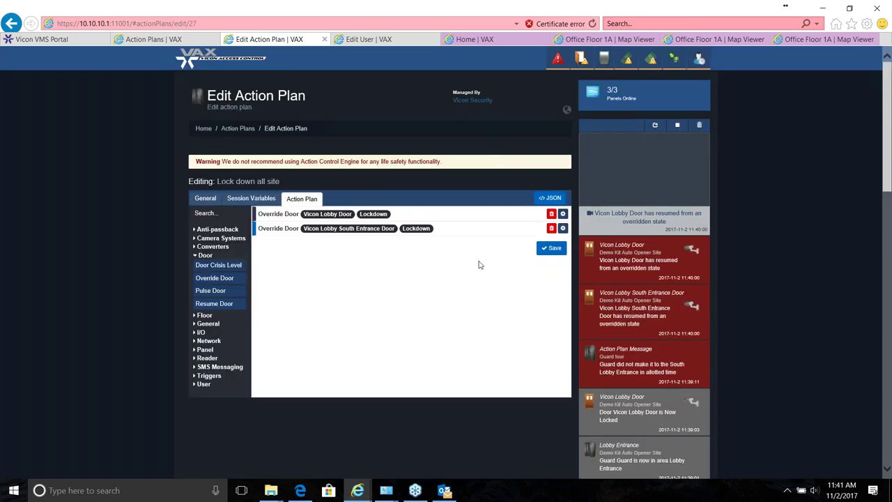
Go to Action Triggers and open the Triple Swipe reader trigger that runs Lock down all site.
click(205, 133)
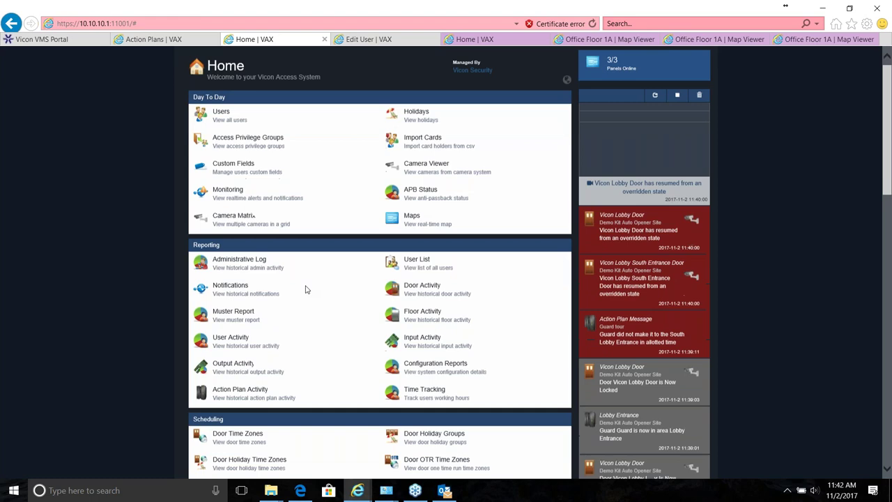
scroll(304, 289, down, 8)
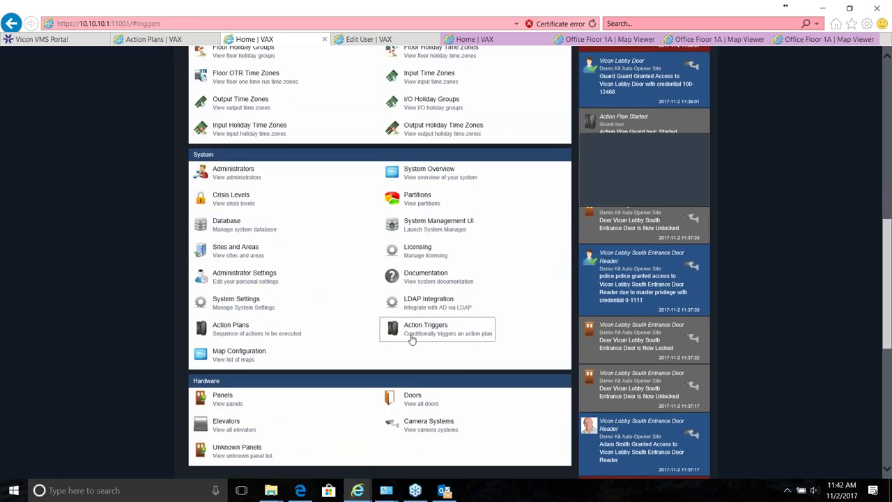
click(411, 338)
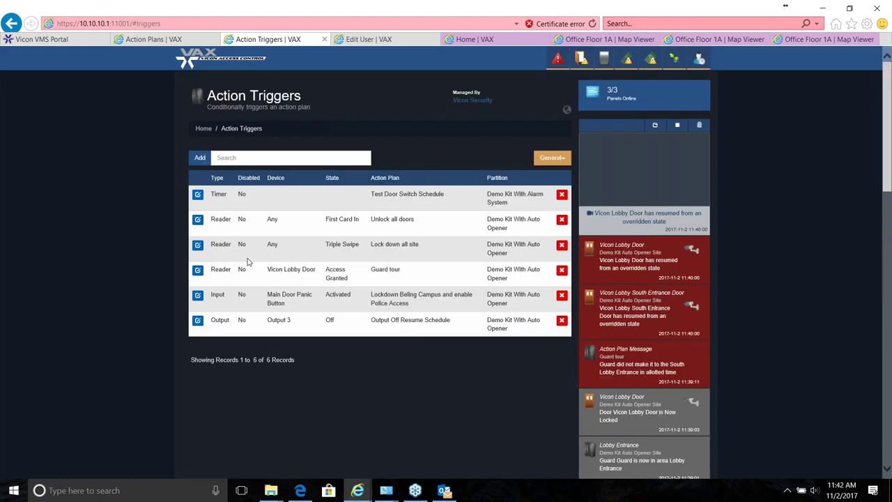
click(199, 248)
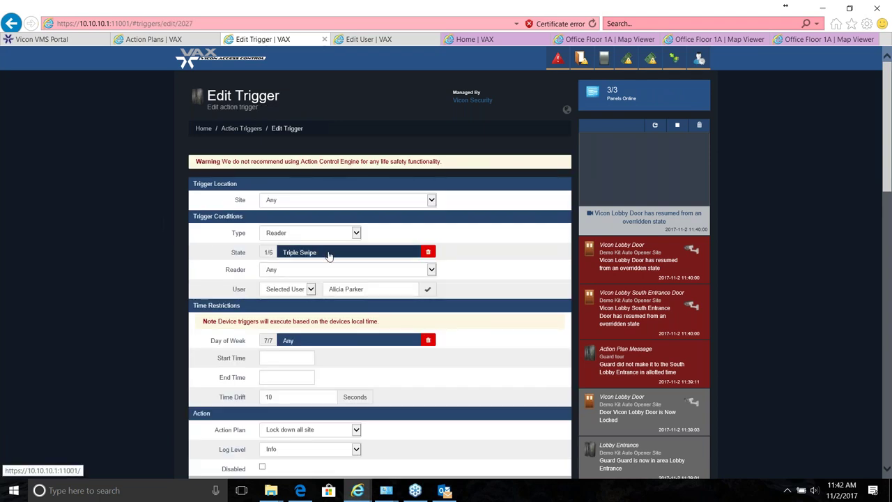
Review the Triple Swipe trigger's conditions, time restrictions and action plan, then return to the Home page.
scroll(328, 253, down, 1)
scroll(276, 233, down, 1)
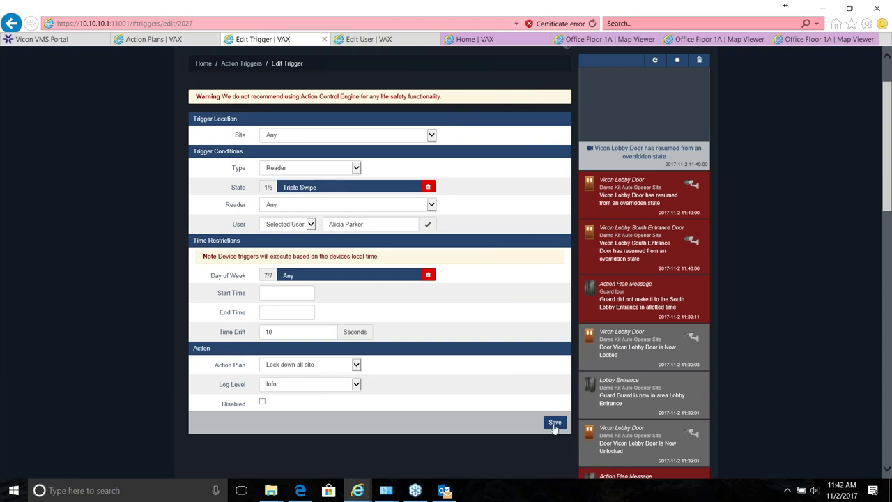
scroll(555, 347, up, 2)
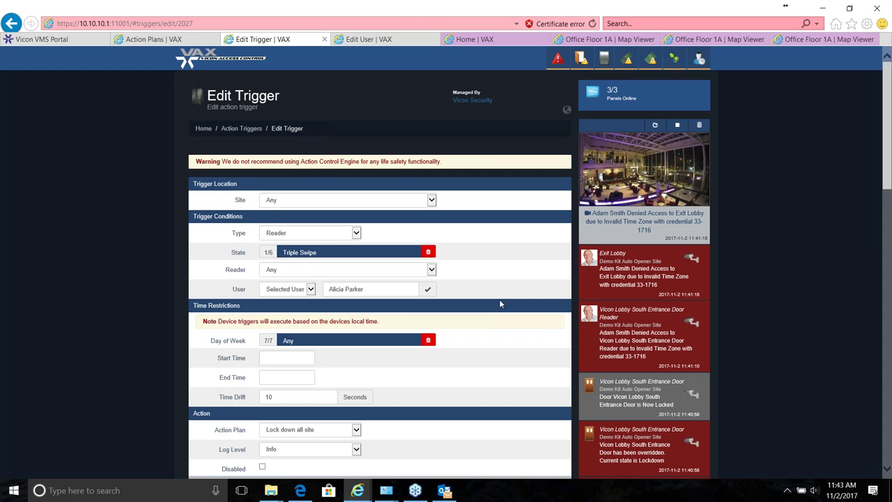
click(203, 129)
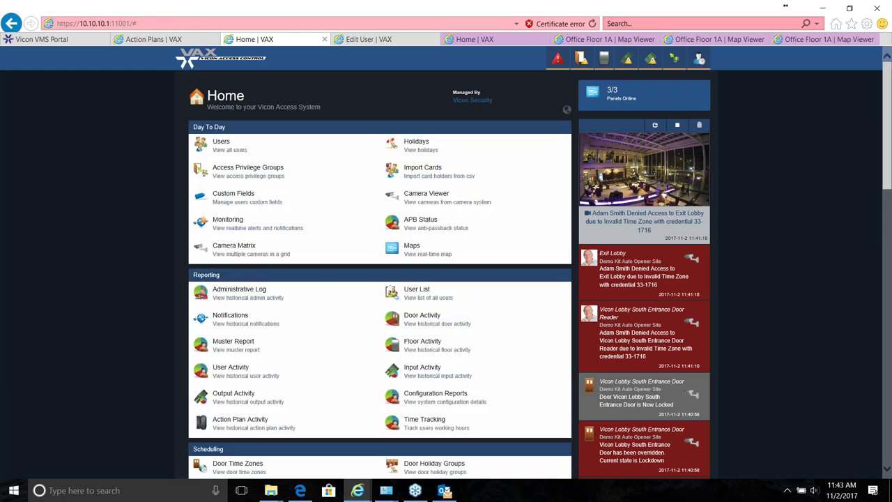